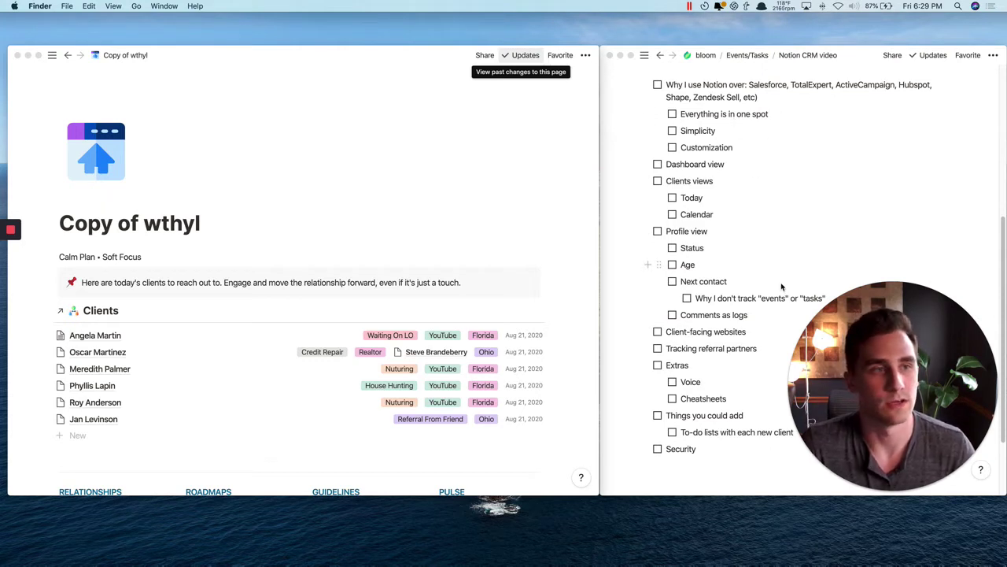
# Check off "Why I use Notion over" and its sub-items "Everything is in one spot", "Simplicity" and "Customization" in the video checklist.
pyautogui.click(661, 85)
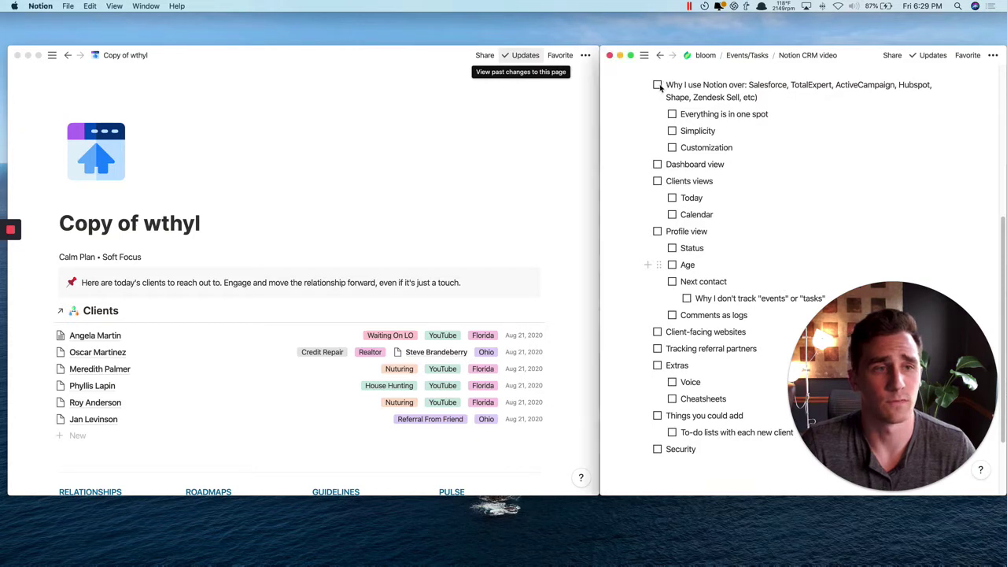
pyautogui.click(658, 85)
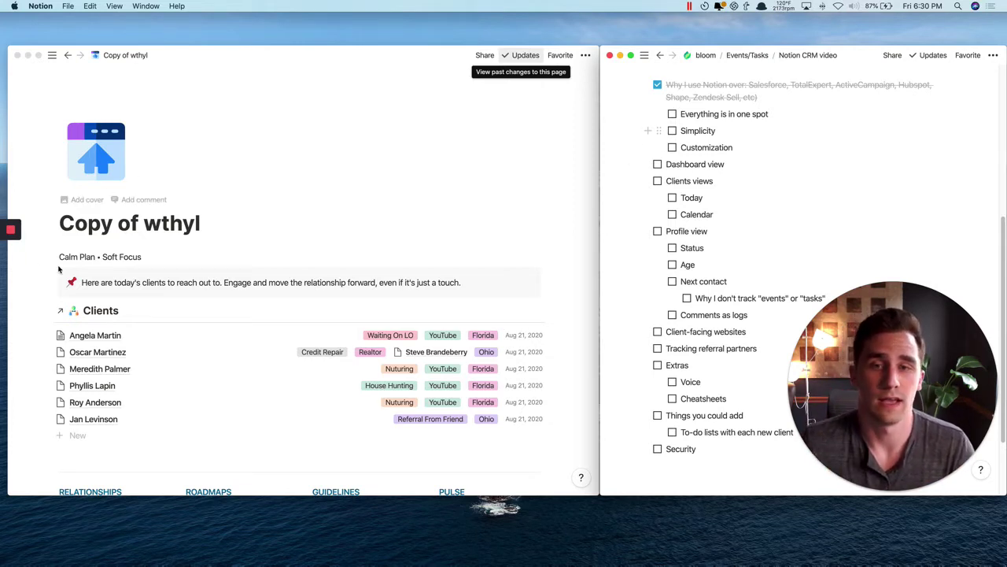
pyautogui.moveTo(12, 273)
pyautogui.click(165, 222)
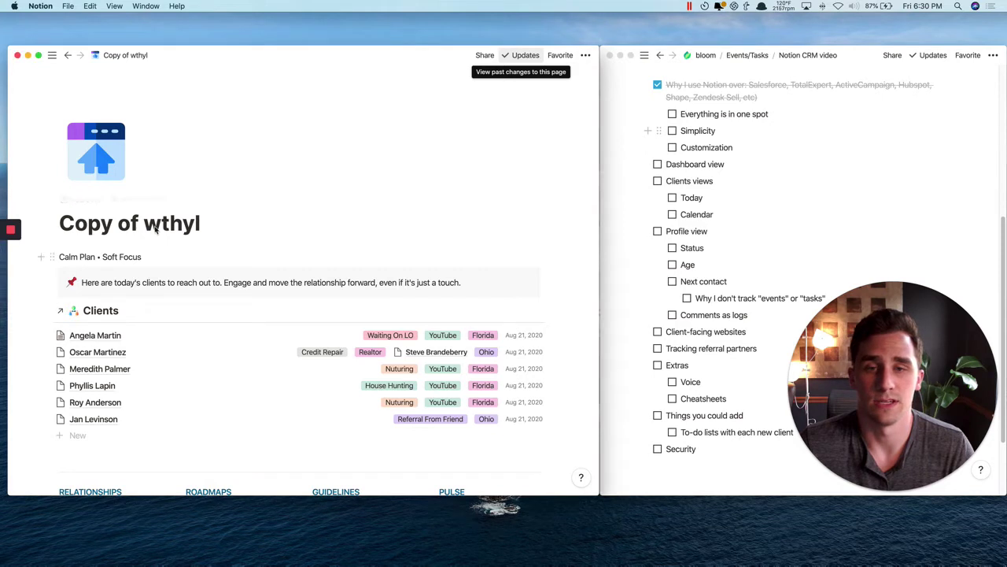
pyautogui.moveTo(12, 174)
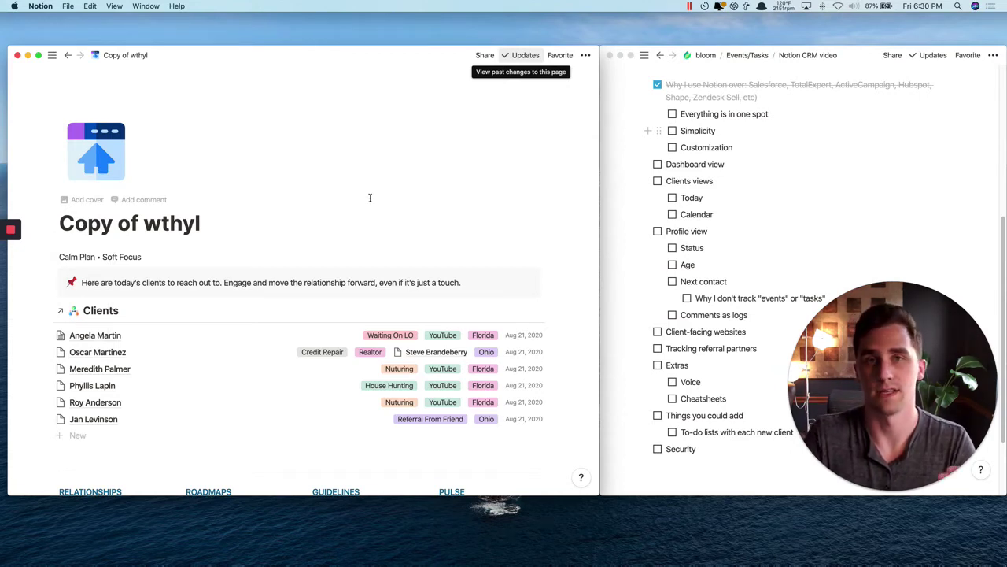
pyautogui.click(672, 115)
pyautogui.click(672, 131)
pyautogui.click(672, 114)
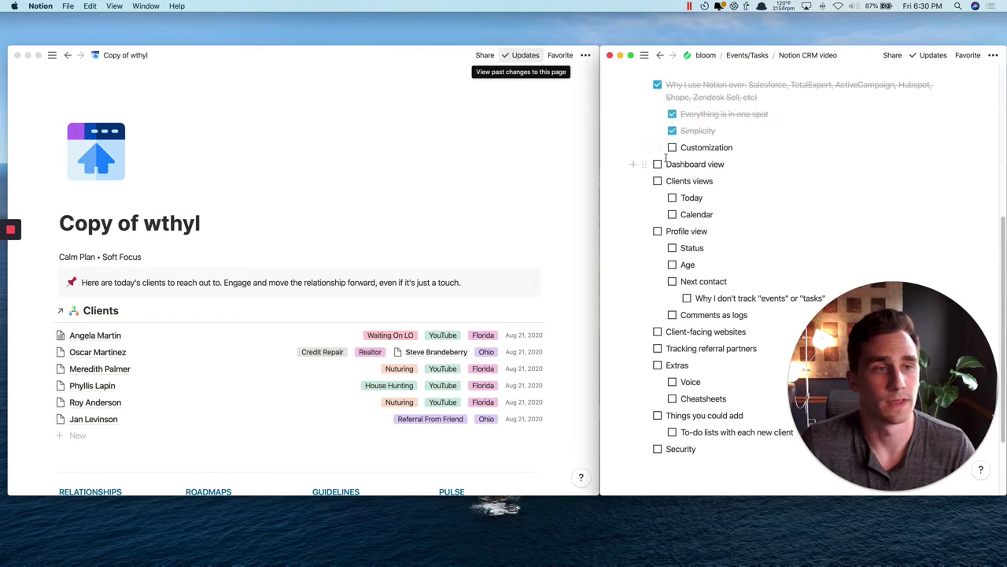
pyautogui.click(672, 147)
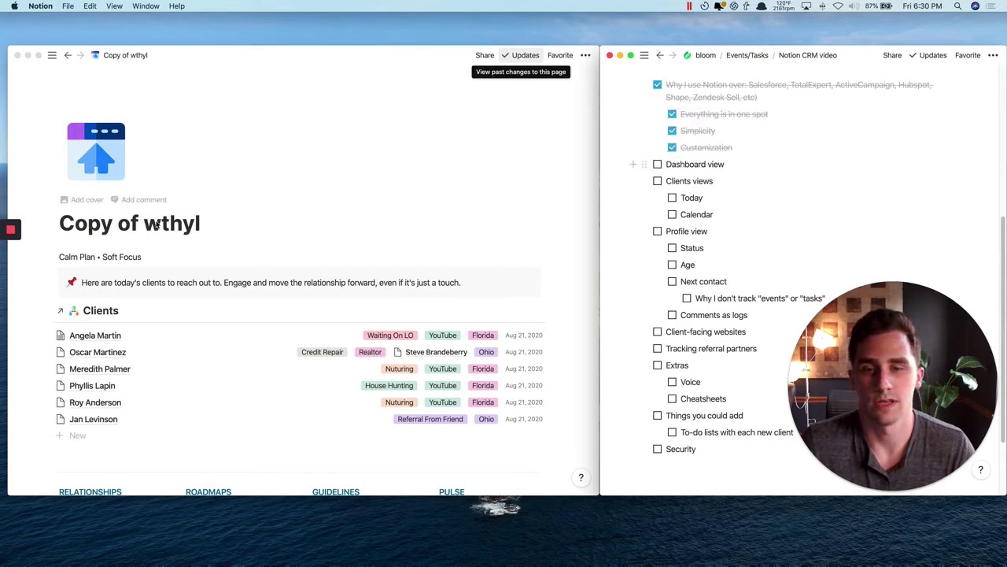
# Look over the "Copy of wthyl" dashboard, from the Clients list down to the Relationships, Roadmaps, Guidelines and Pulse links.
pyautogui.click(17, 189)
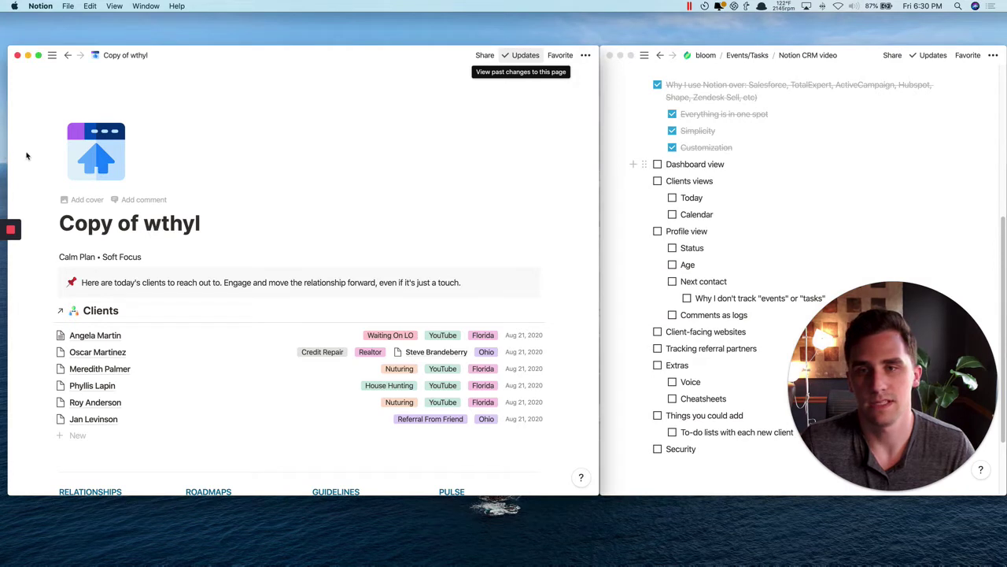
pyautogui.moveTo(20, 130)
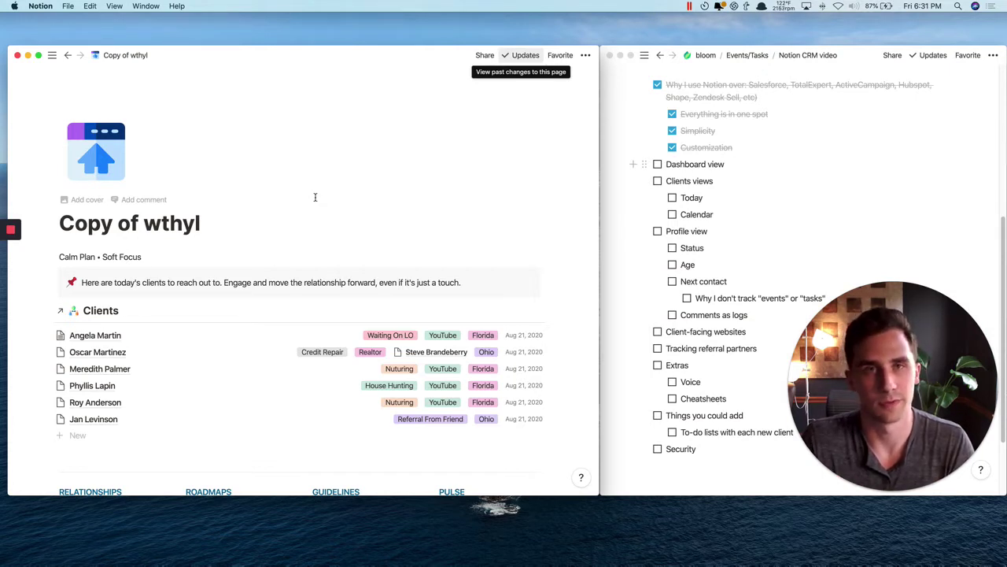
pyautogui.scroll(-3, 572, 197)
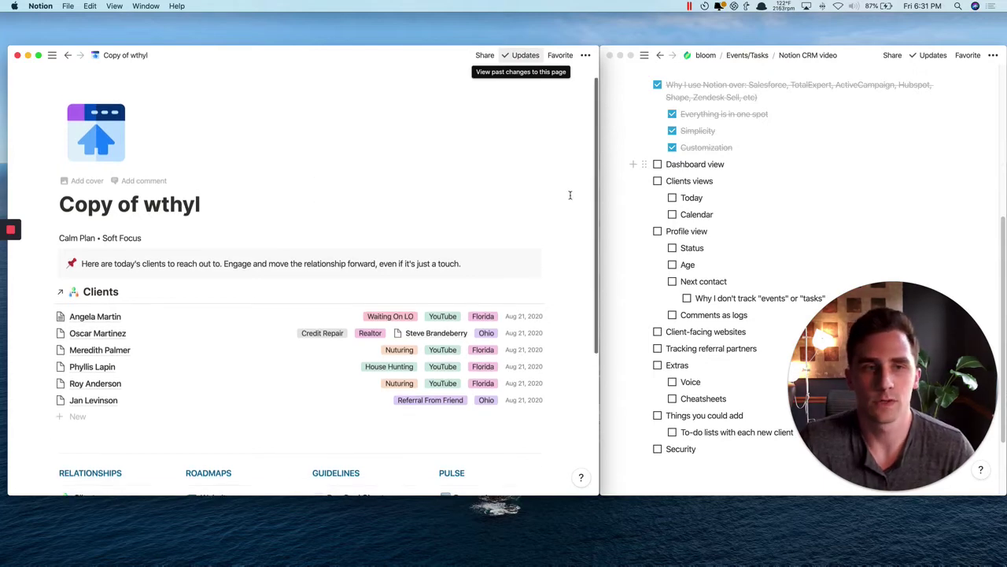
pyautogui.scroll(3, 572, 197)
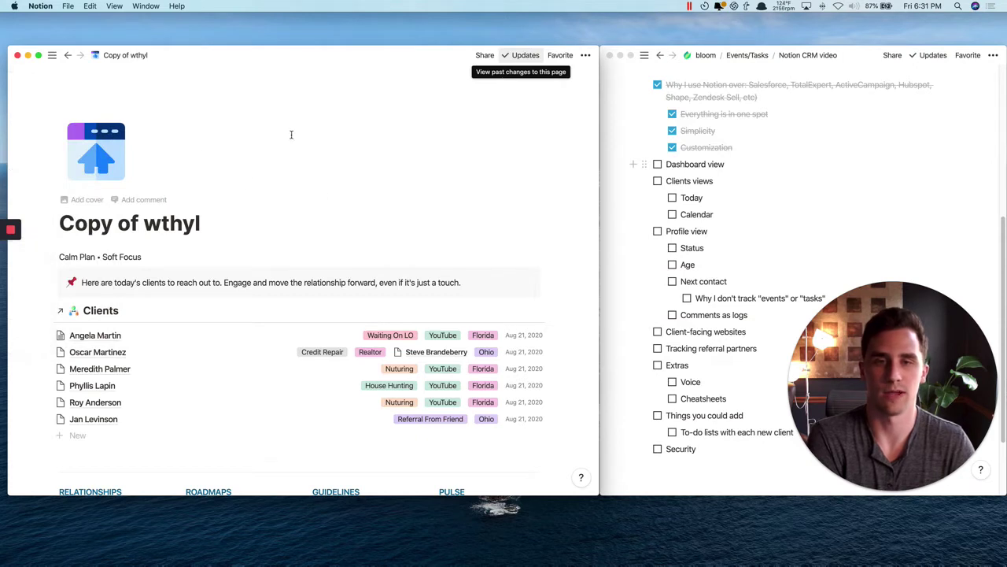
pyautogui.click(152, 259)
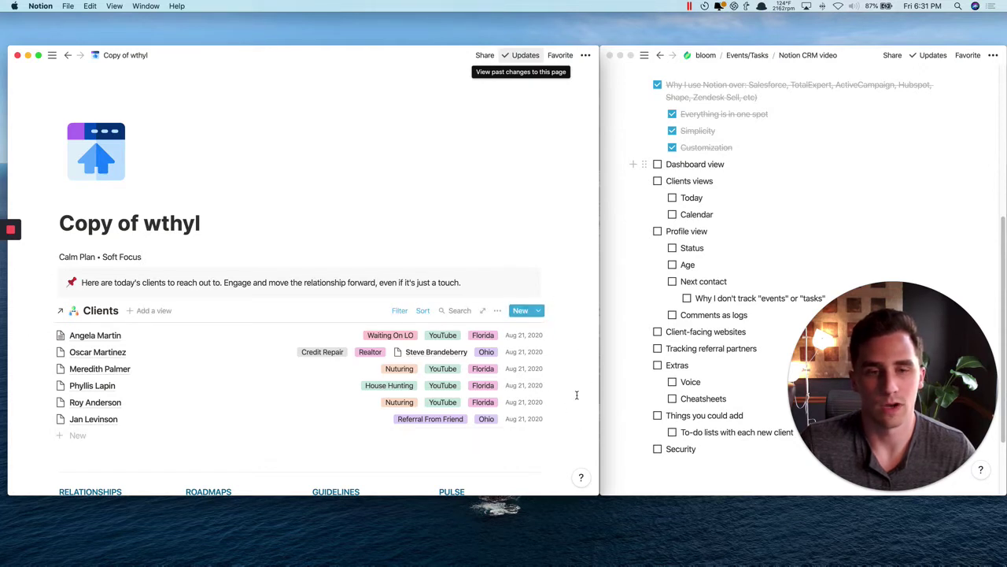
pyautogui.scroll(-2, 561, 313)
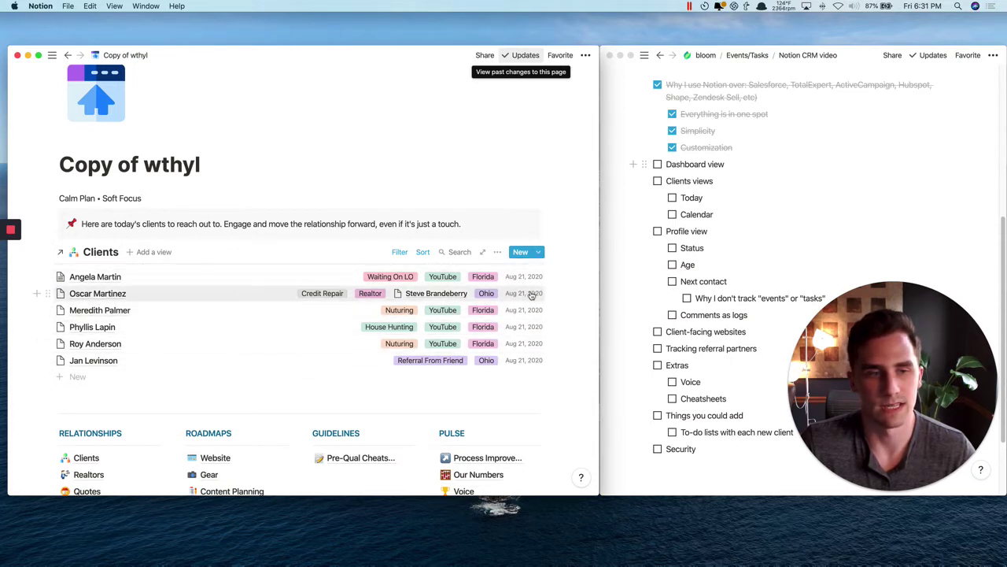
pyautogui.scroll(2, 530, 353)
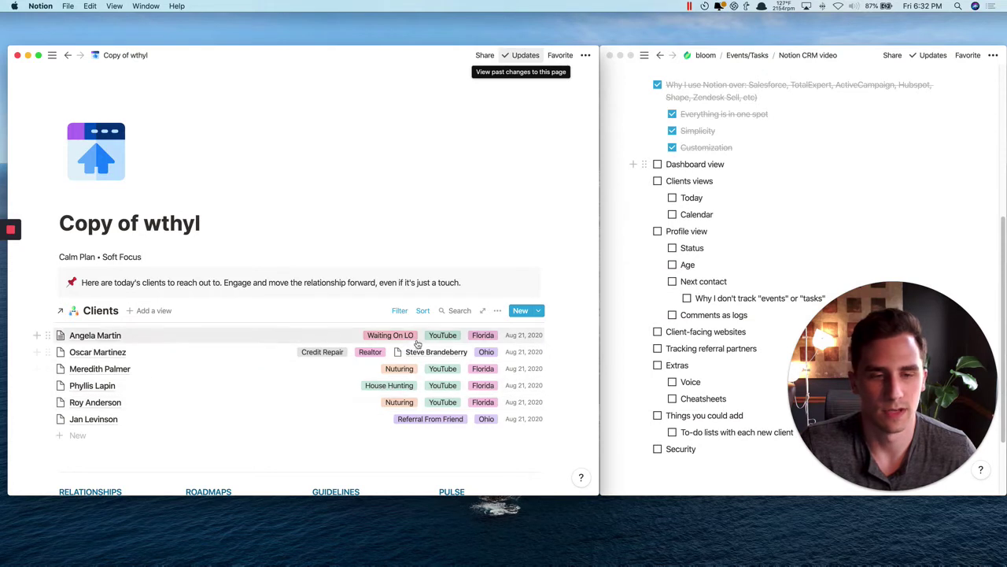
pyautogui.scroll(-5, 586, 414)
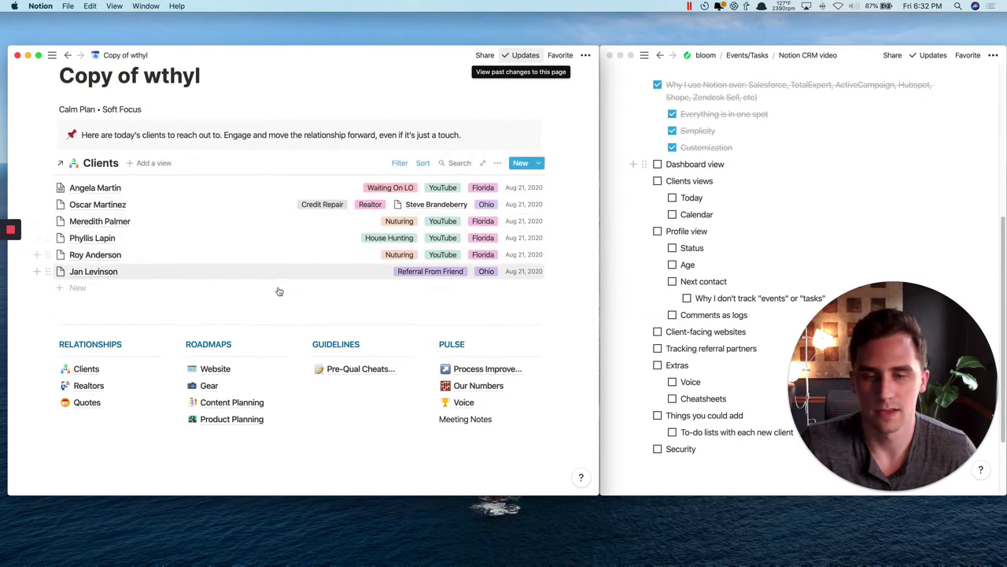
pyautogui.scroll(-3, 260, 315)
pyautogui.scroll(2, 205, 362)
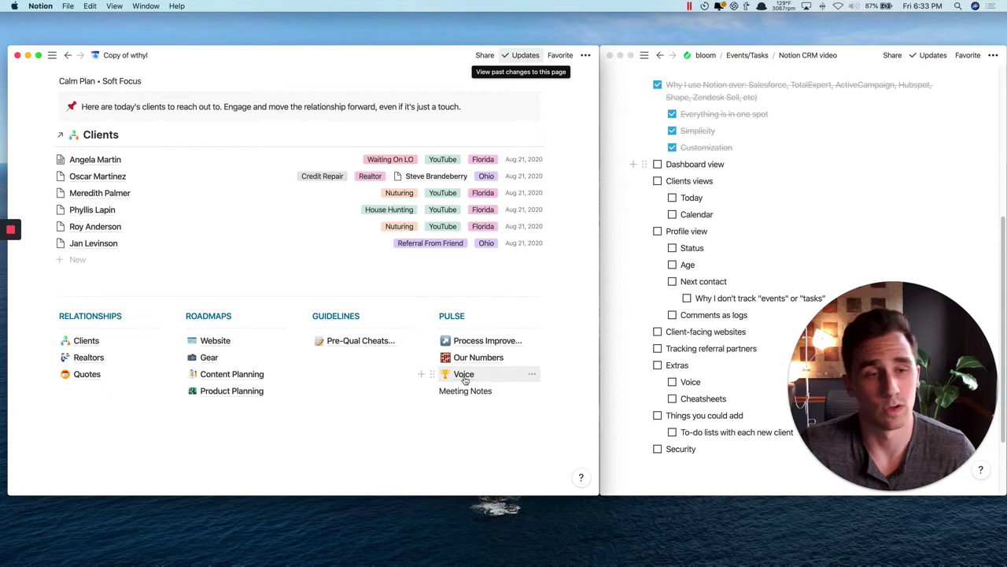
pyautogui.scroll(2, 335, 311)
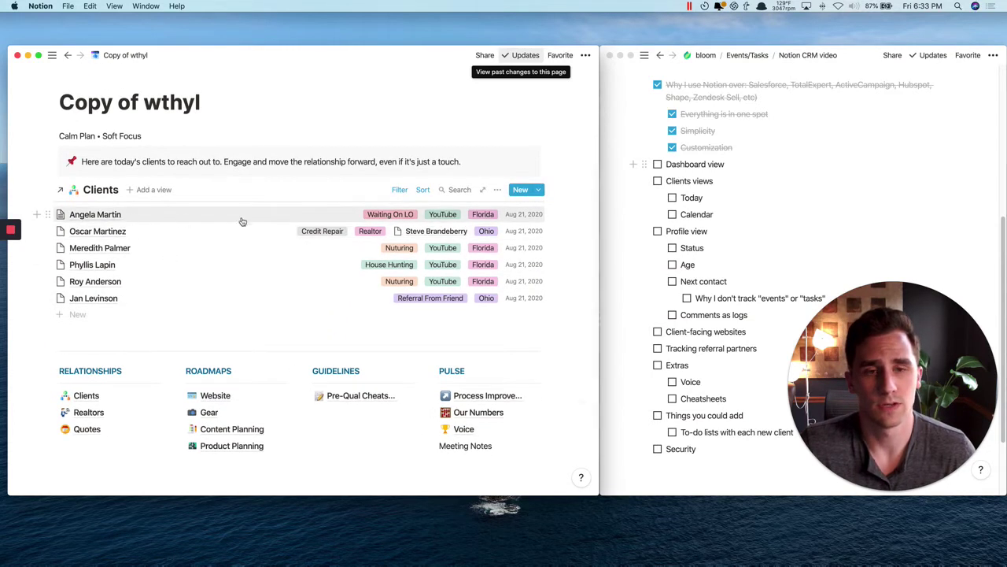
# Open the first client's record from the Clients list and view the formula behind its Age property.
pyautogui.click(106, 214)
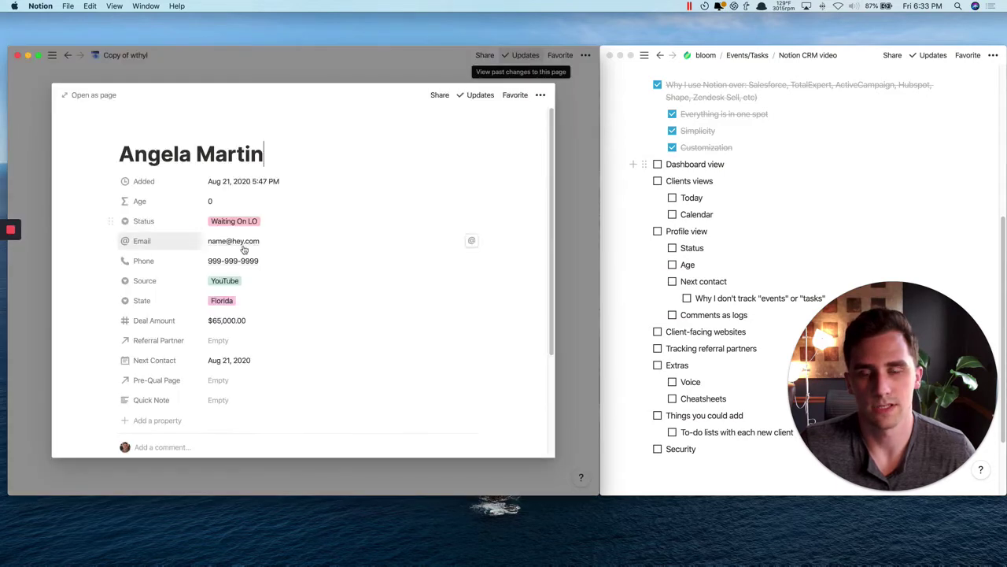
pyautogui.press('Escape')
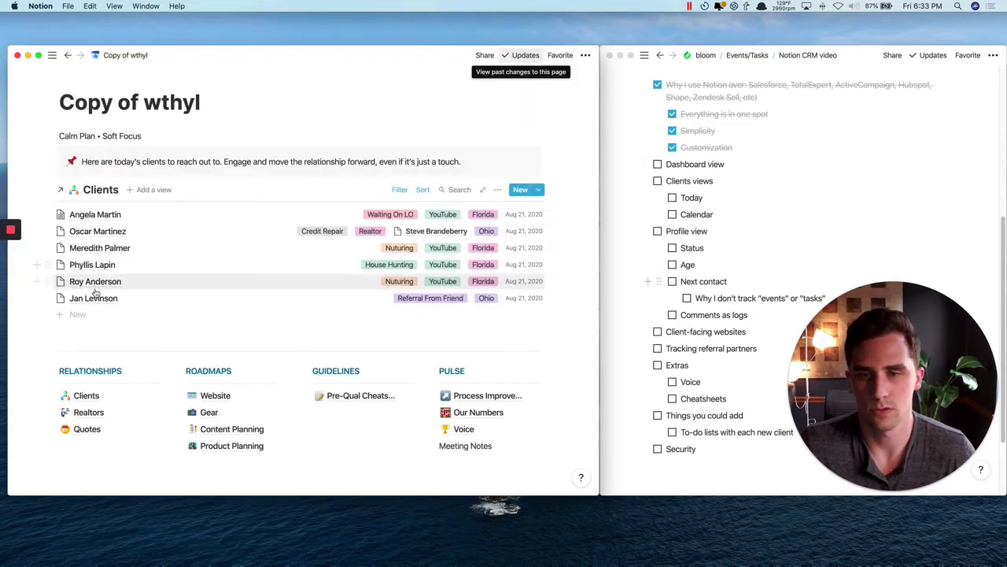
pyautogui.click(97, 214)
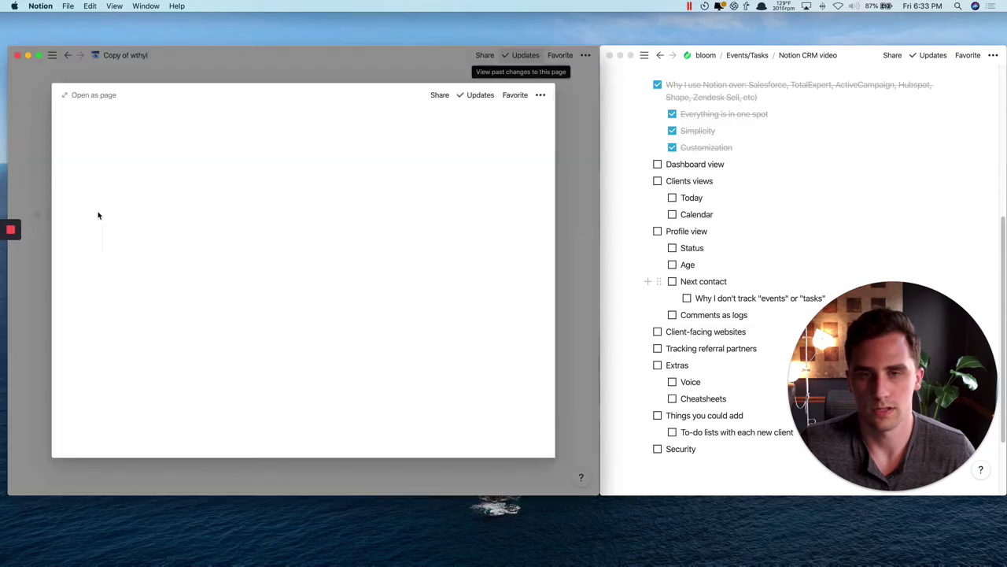
pyautogui.scroll(-1, 393, 302)
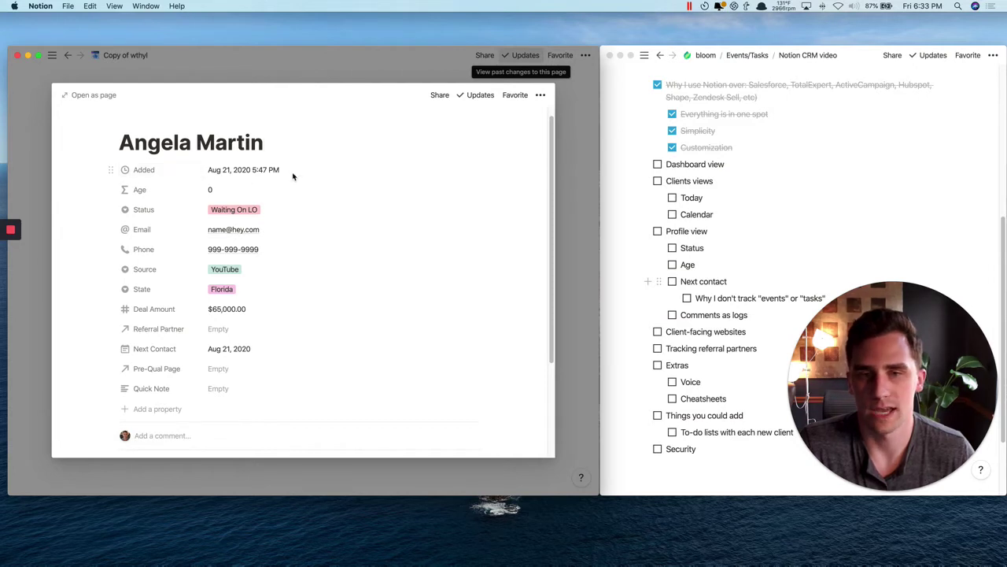
pyautogui.click(231, 190)
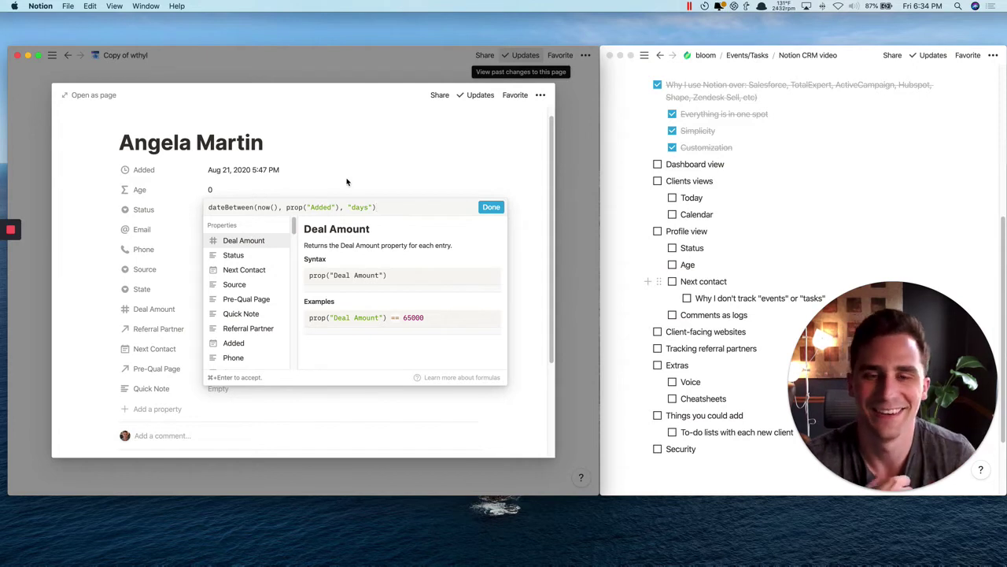
pyautogui.click(374, 180)
# View the options available for the client's Status, Source and State properties, leaving the selections as they are.
pyautogui.click(305, 217)
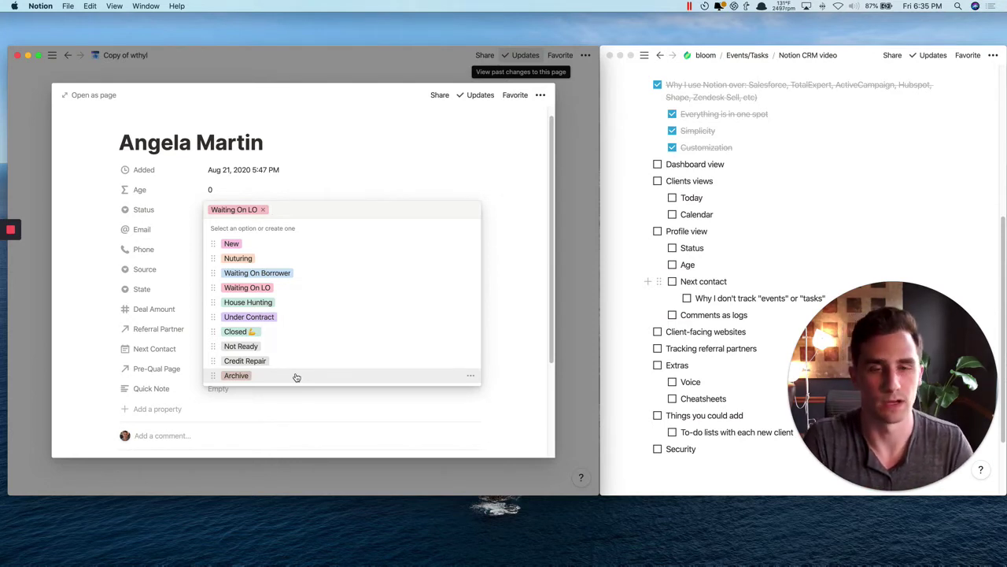
pyautogui.click(542, 287)
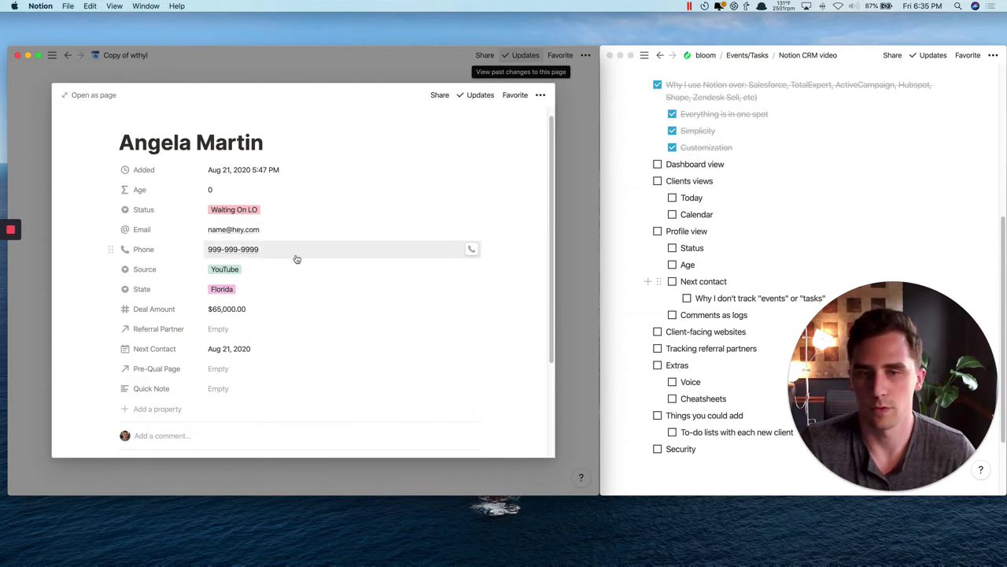
pyautogui.click(275, 269)
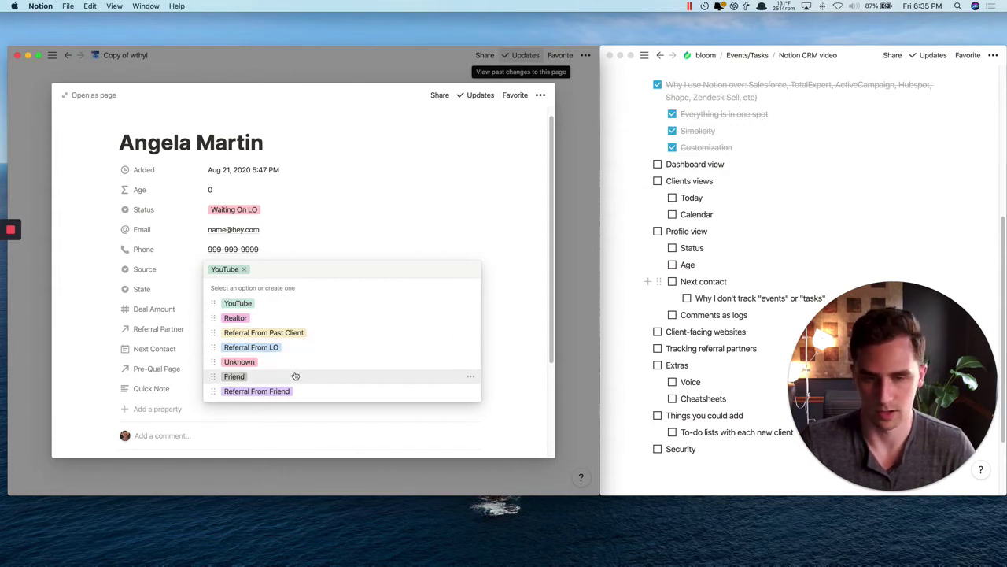
pyautogui.click(516, 321)
pyautogui.click(272, 289)
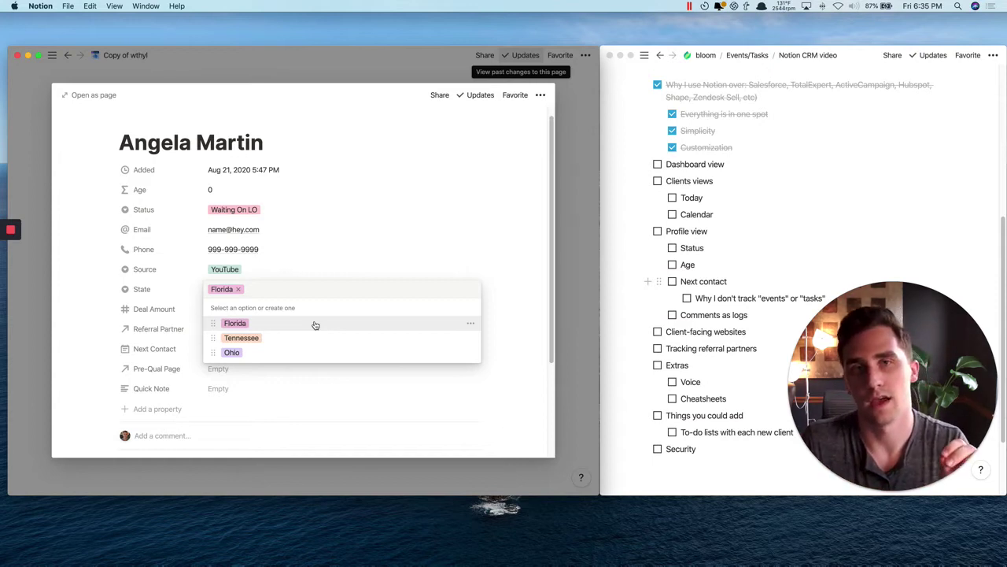
pyautogui.click(507, 282)
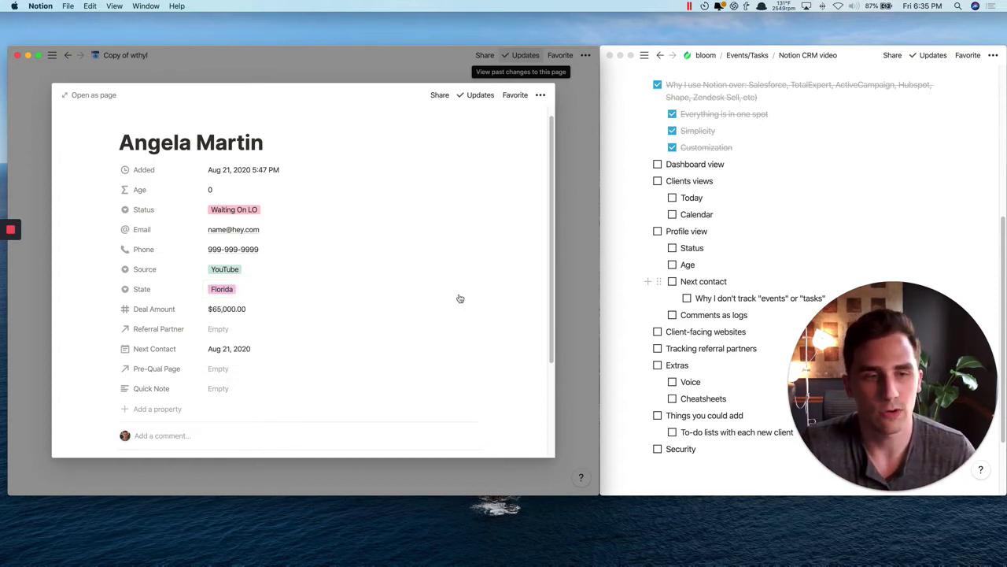
pyautogui.scroll(-1, 489, 303)
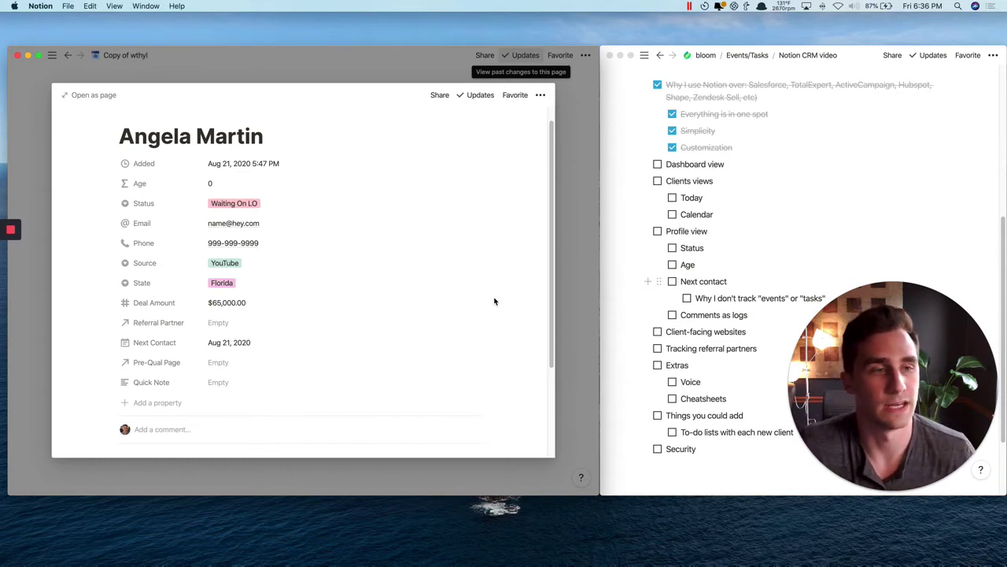
# Check off "Dashboard view" and "Clients views" in the video checklist.
pyautogui.click(661, 165)
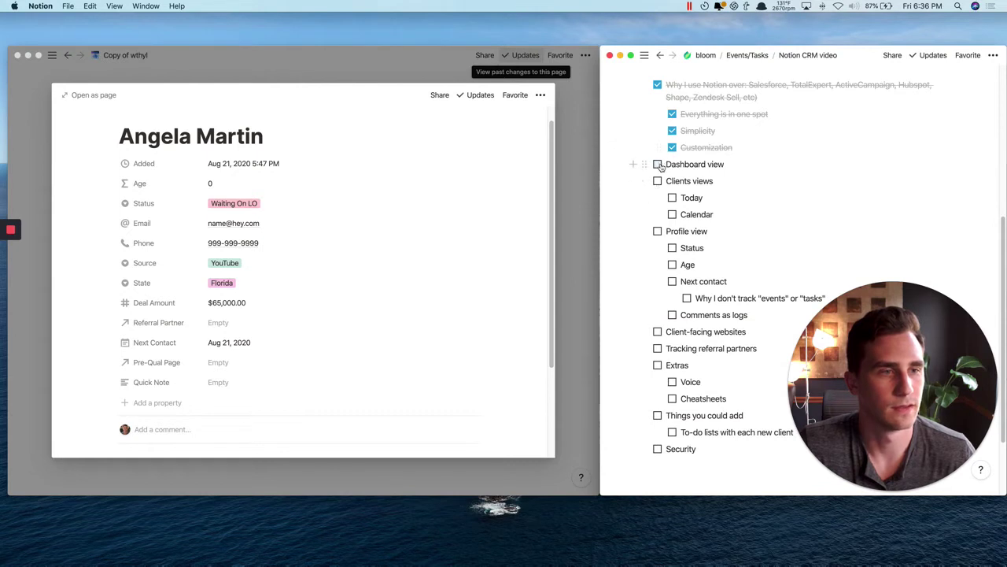
pyautogui.click(657, 164)
pyautogui.click(658, 181)
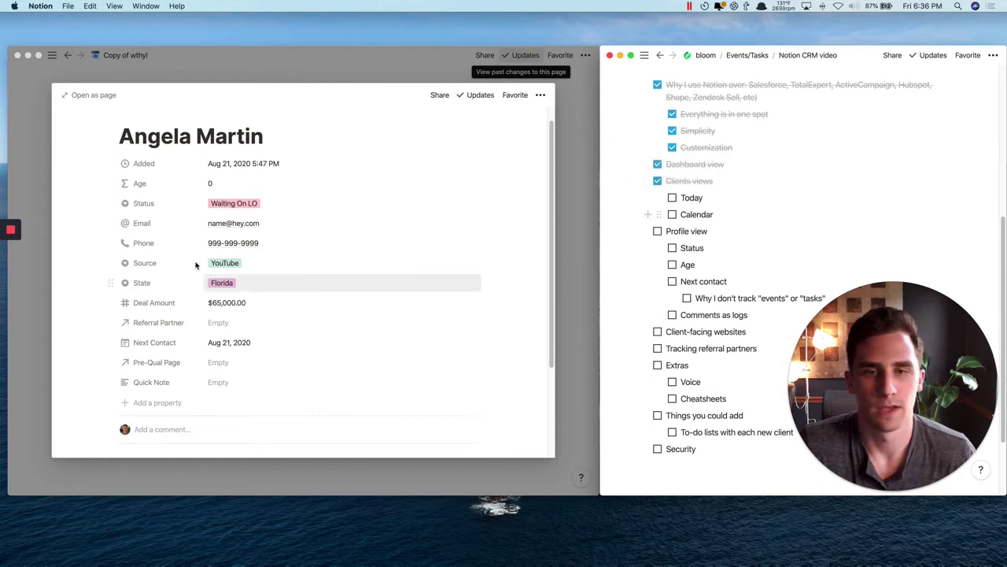
# Link the first person in the partner list as the open client's Referral Partner.
pyautogui.click(264, 302)
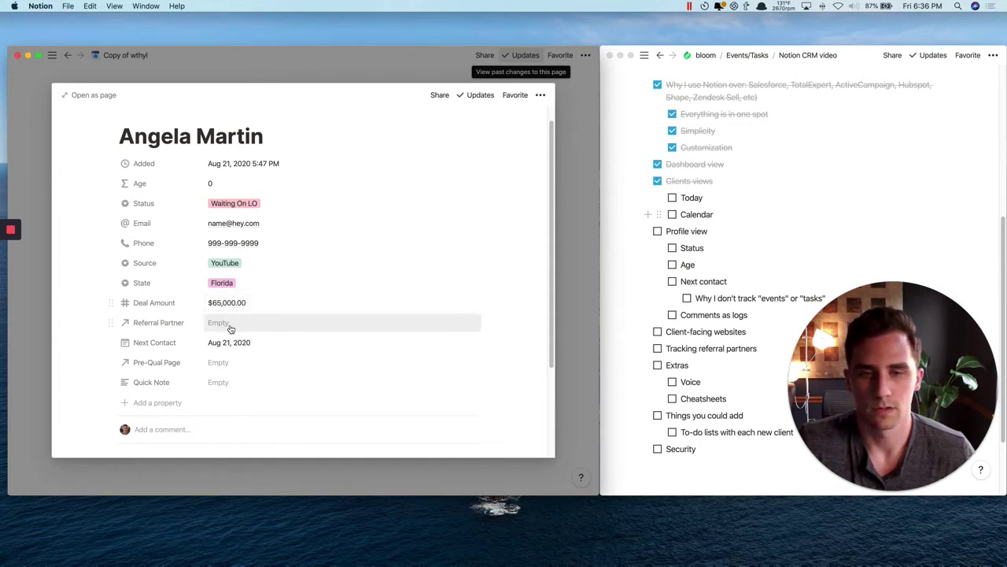
pyautogui.click(245, 326)
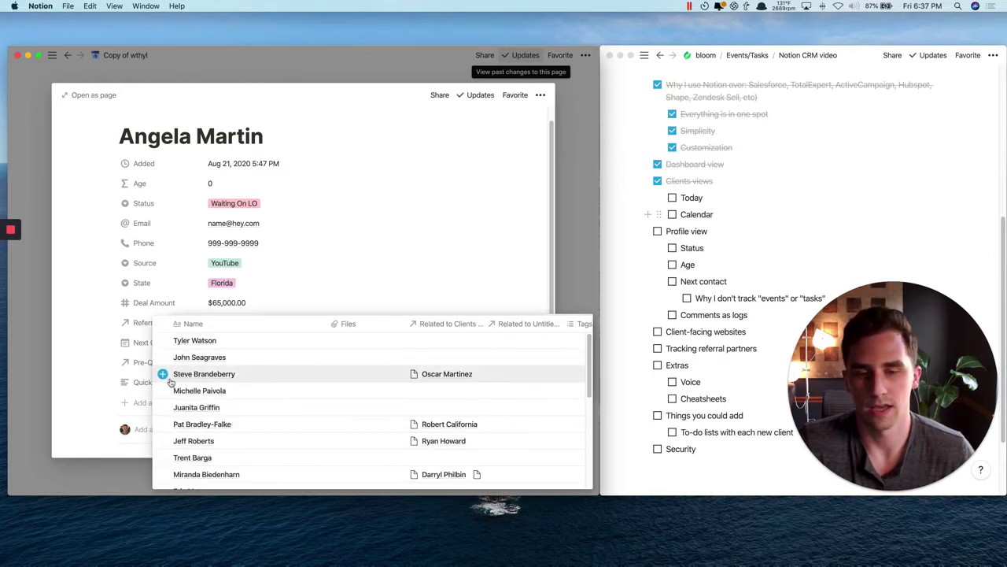
pyautogui.click(227, 346)
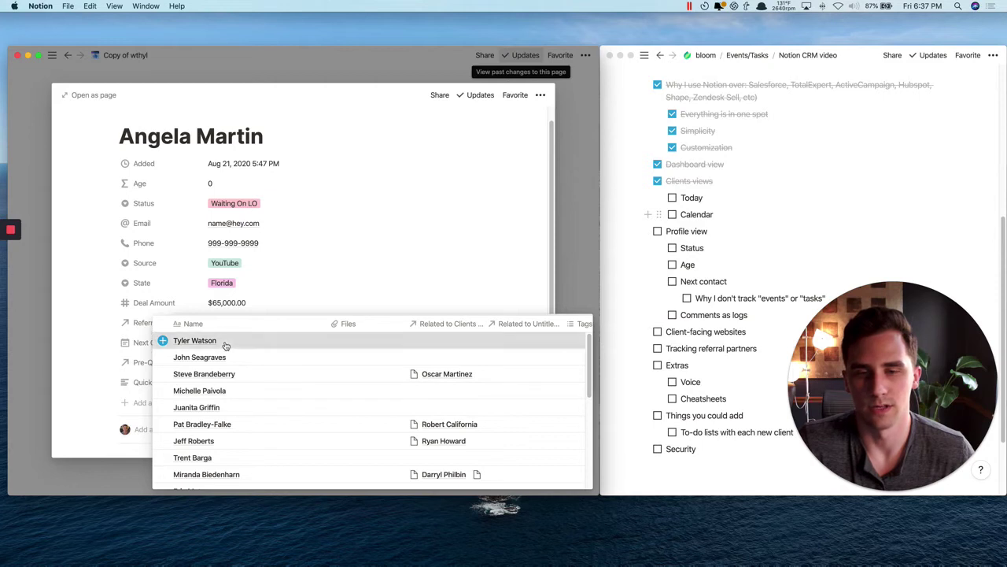
pyautogui.click(477, 274)
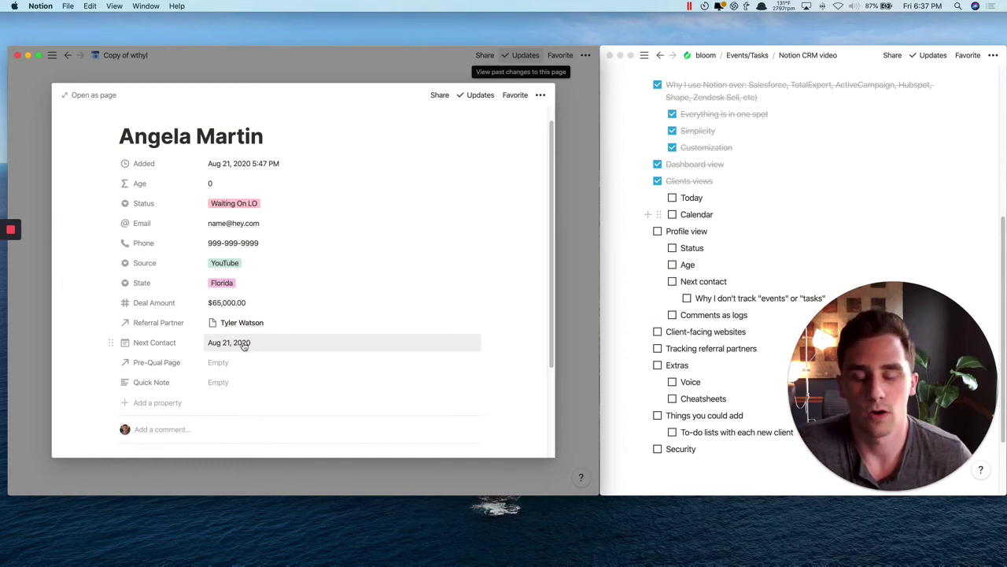
# Set the client's Next Contact date to Aug 28, 2020.
pyautogui.click(243, 344)
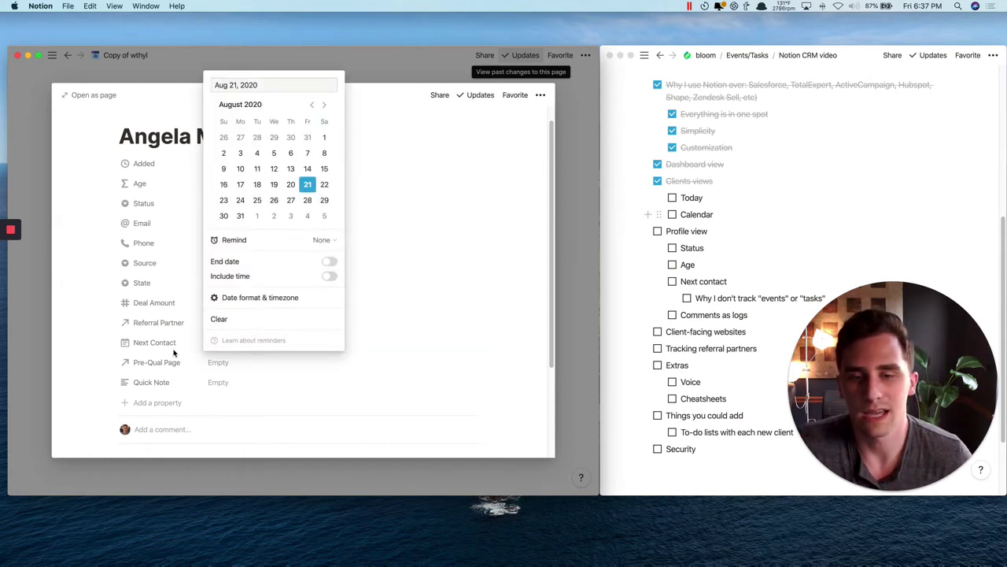
pyautogui.click(307, 202)
pyautogui.click(460, 277)
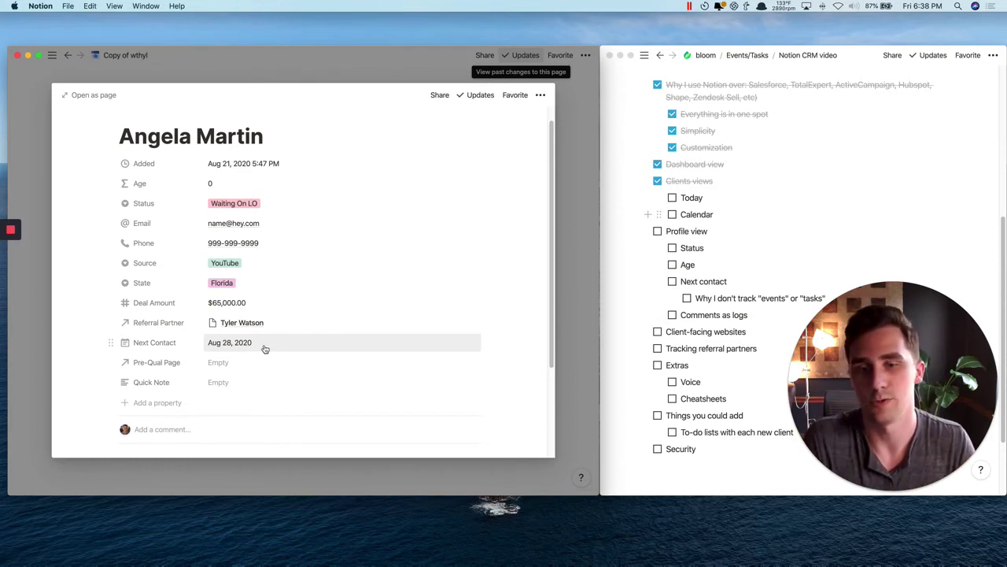
# Enter "Wanted a soft credit pull" as the client's Quick Note.
pyautogui.scroll(-1, 261, 354)
pyautogui.scroll(-1, 261, 359)
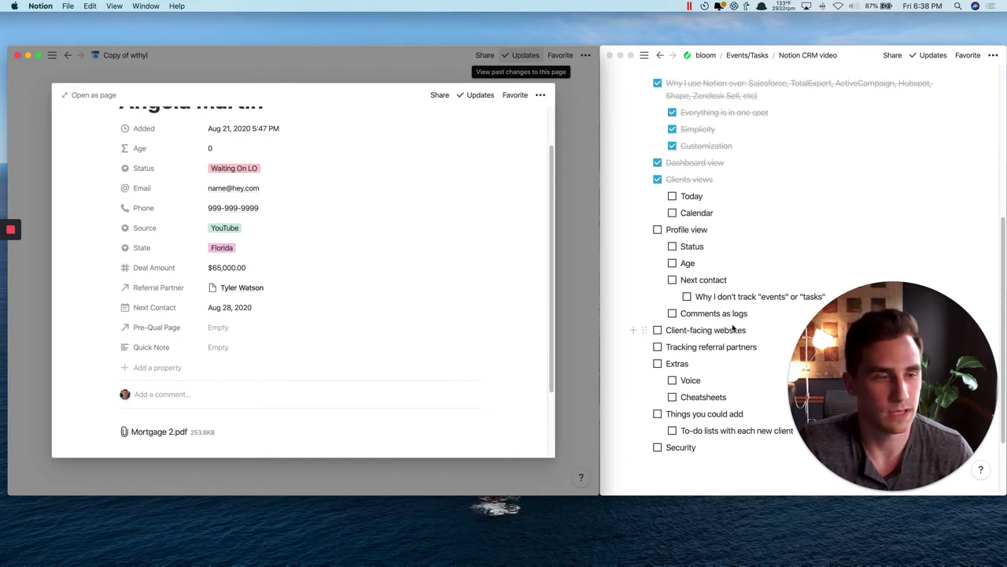
pyautogui.scroll(-2, 737, 329)
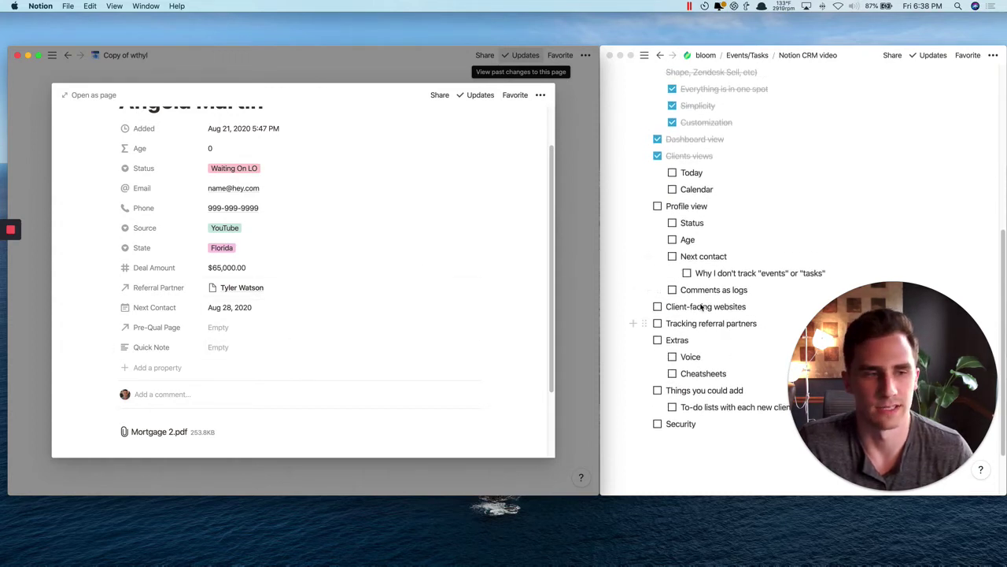
pyautogui.click(227, 349)
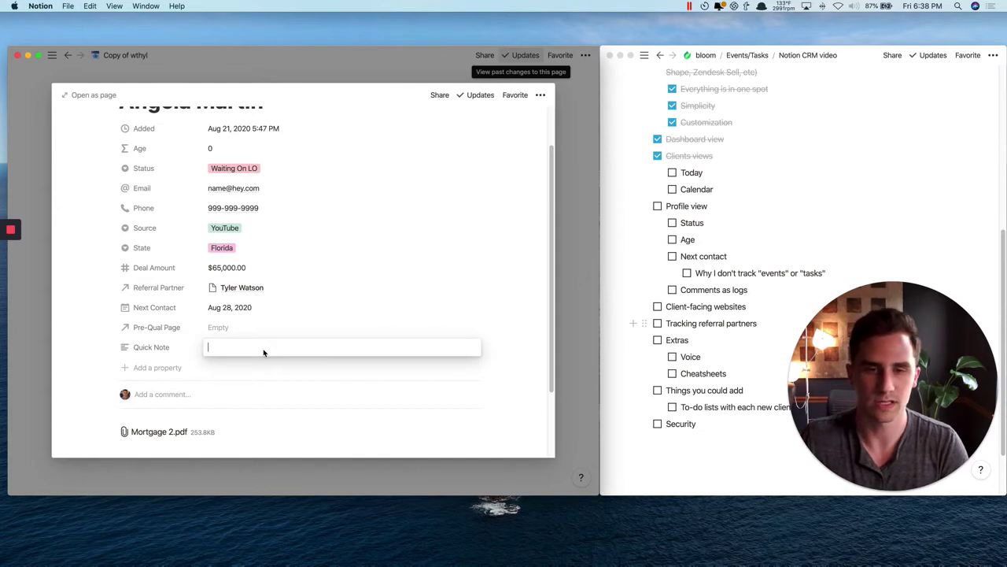
pyautogui.write('Wanted a soft')
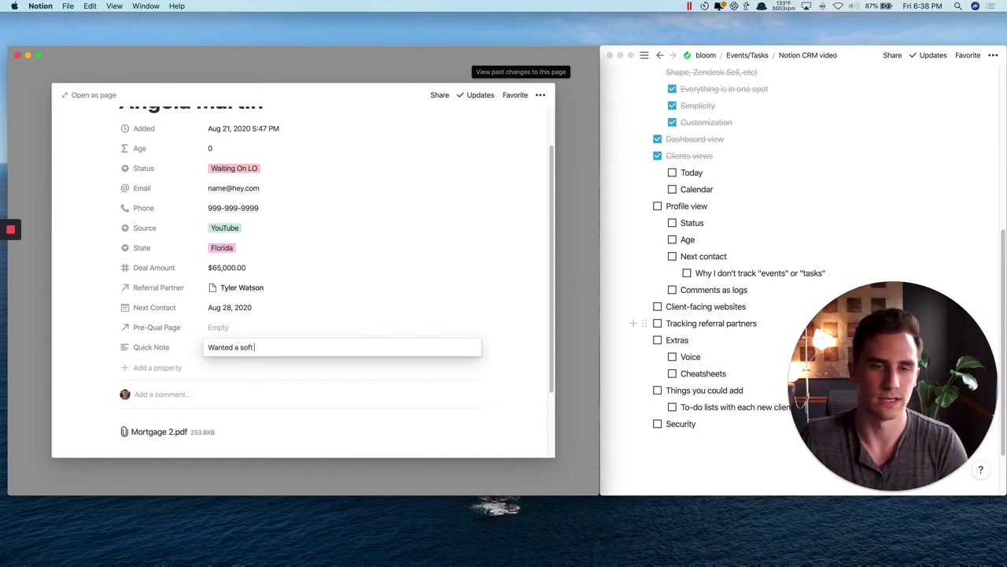
pyautogui.write(' credit pull')
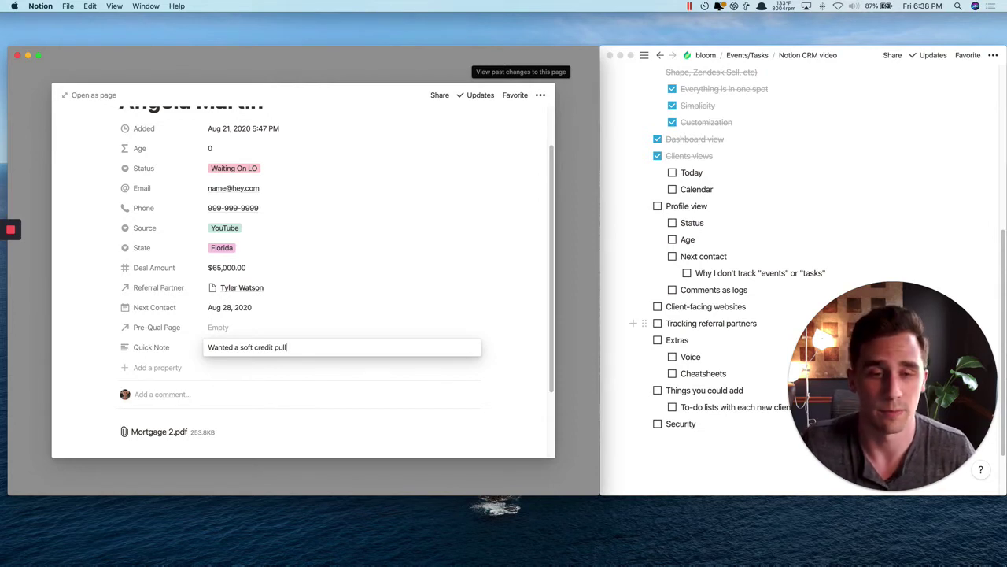
pyautogui.click(512, 371)
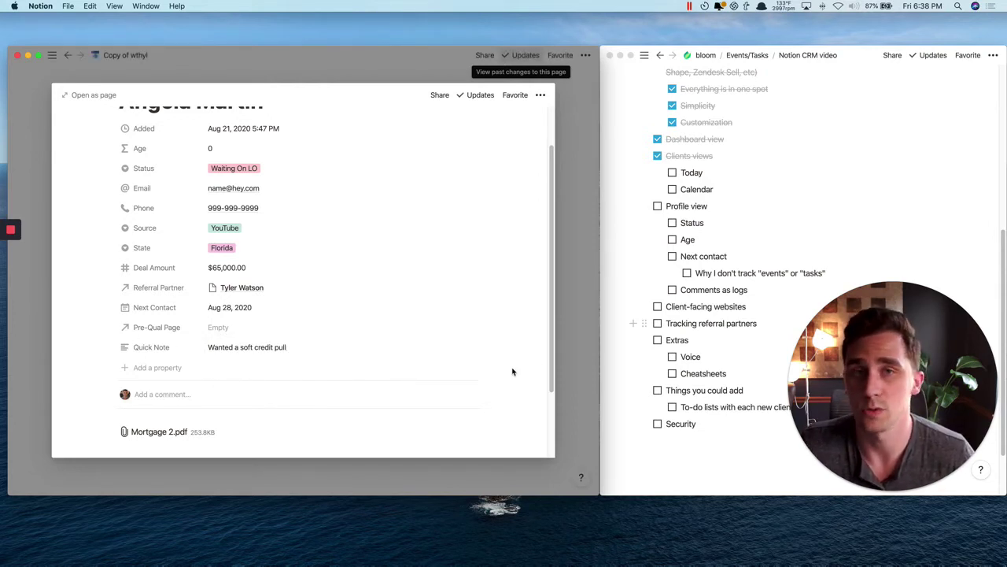
# Post the comment "Called; left vm" on the client's page.
pyautogui.click(183, 395)
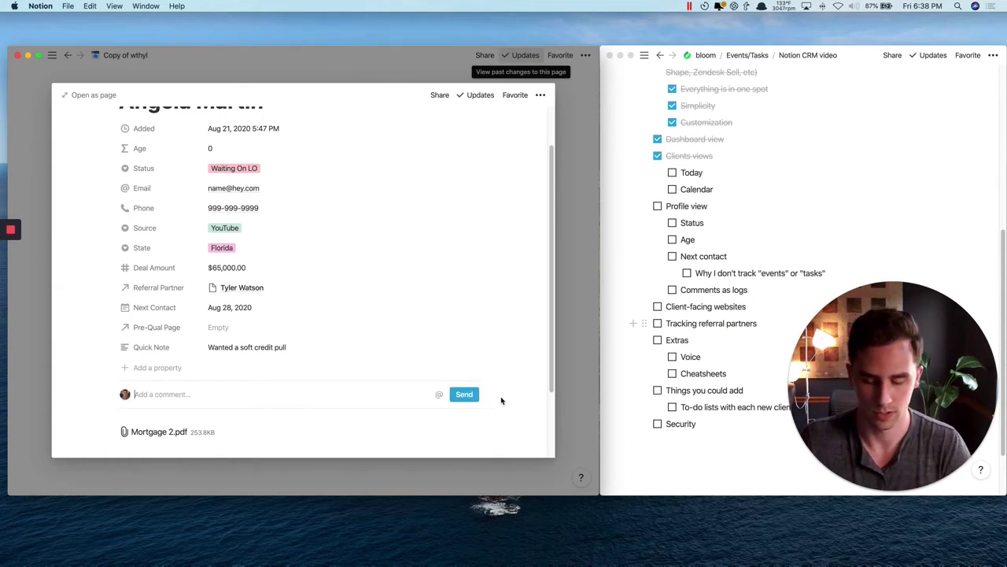
pyautogui.write('Called')
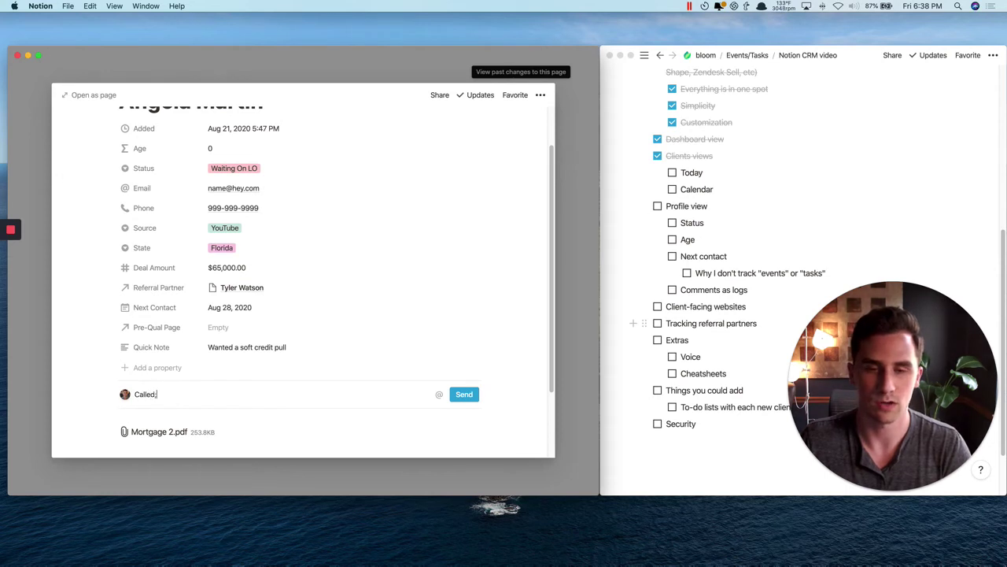
pyautogui.write('; left vm')
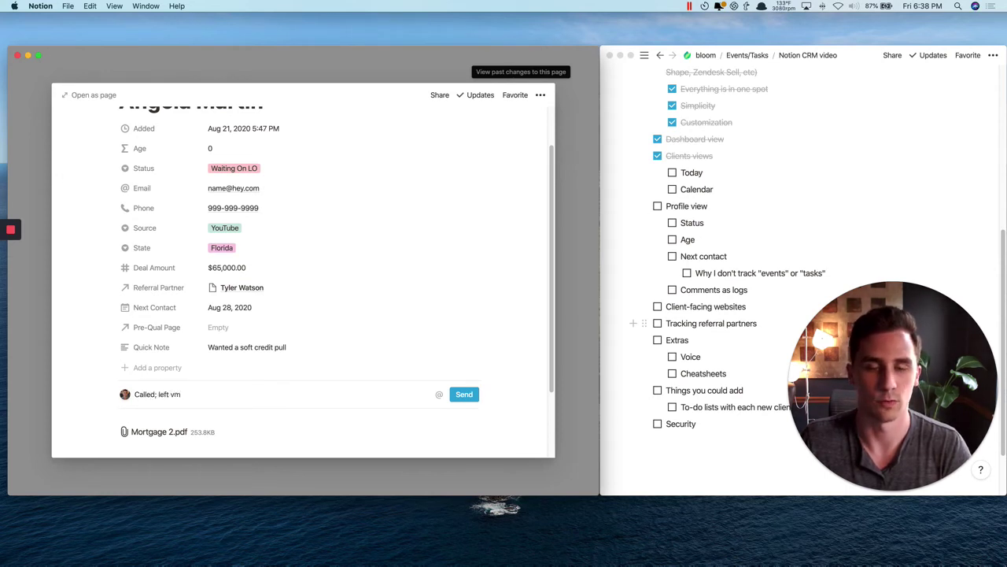
pyautogui.press('Return')
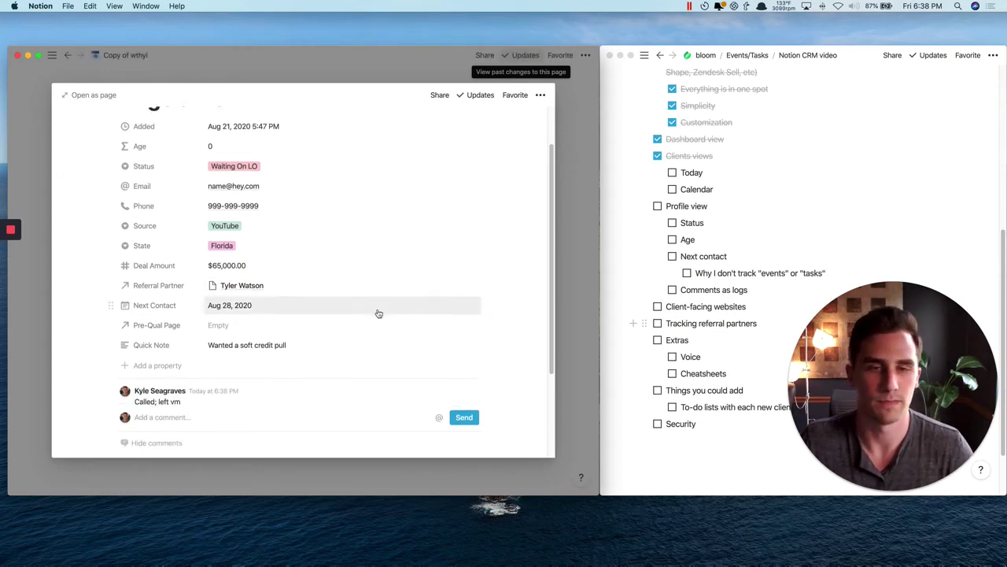
# Post a two-line comment on the client's page reading "Called" and "Wants 3% down, sent application".
pyautogui.scroll(-1, 314, 303)
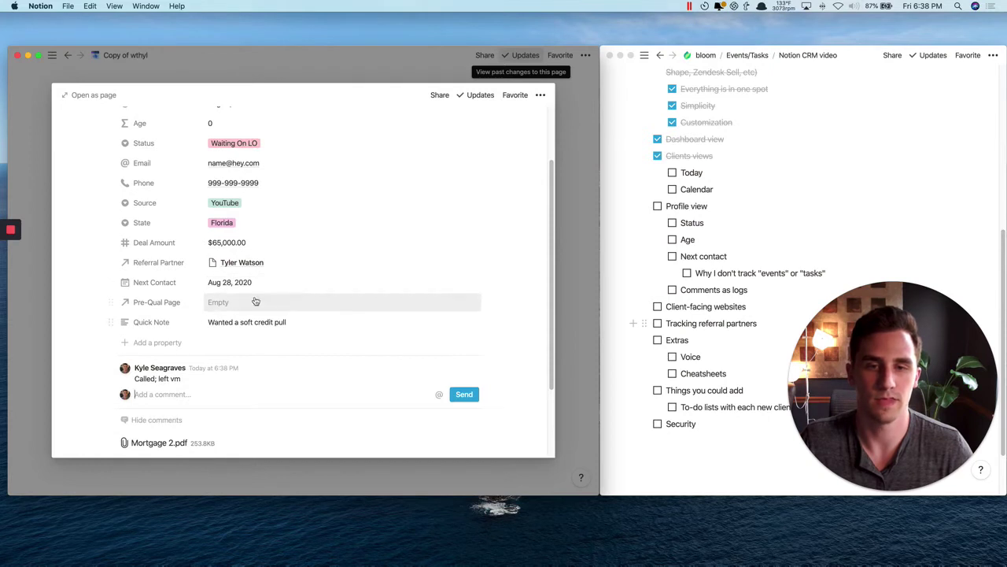
pyautogui.click(216, 398)
pyautogui.write('Called')
pyautogui.hotkey('shift', 'Return')
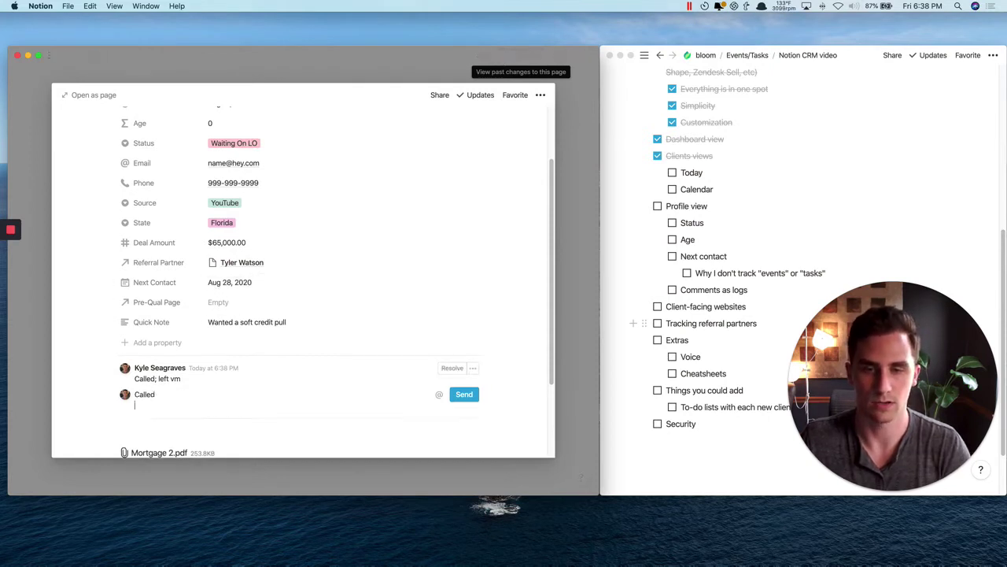
pyautogui.write('Wants $')
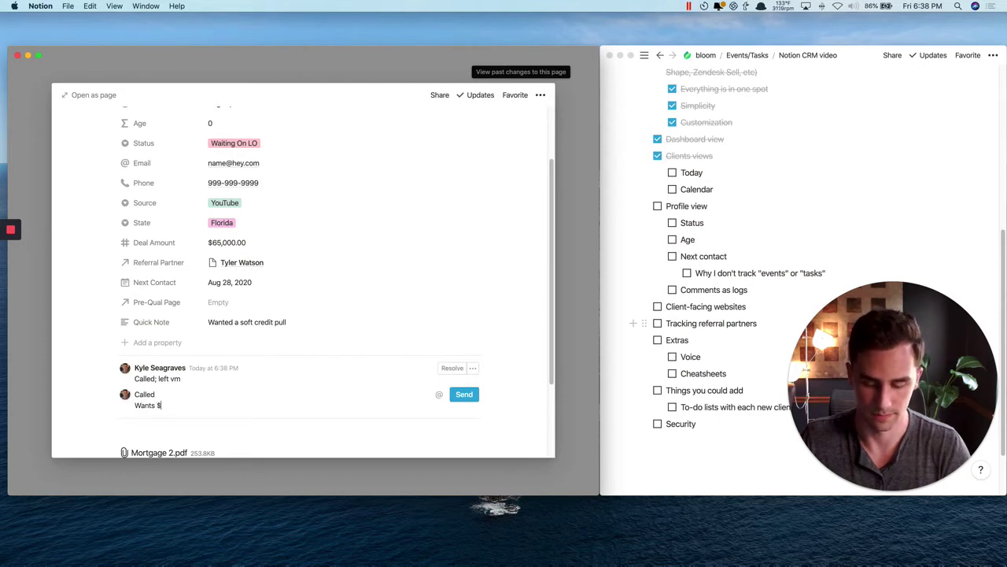
pyautogui.write('3% down')
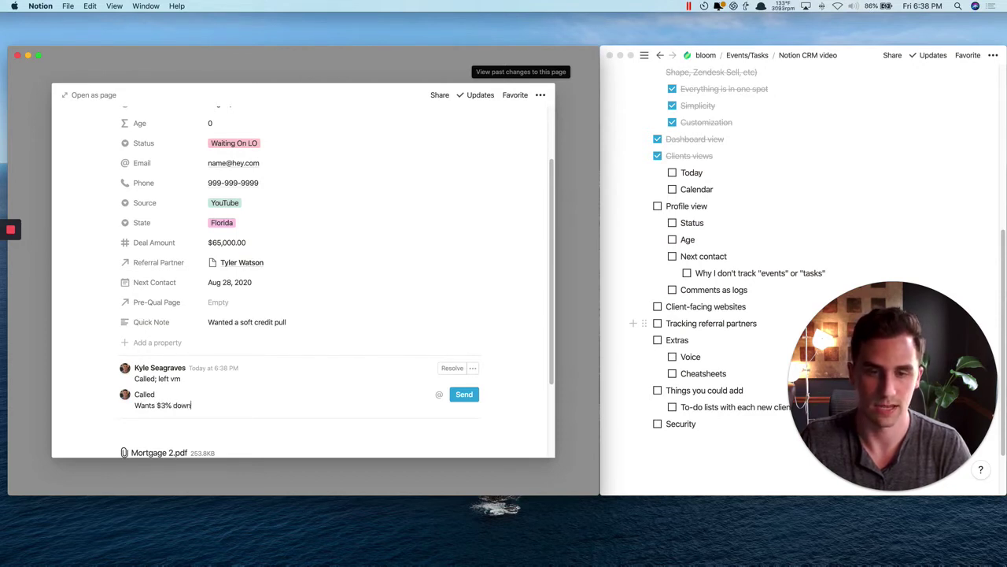
pyautogui.press('BackSpace')
pyautogui.press('BackSpace')
pyautogui.press('BackSpace')
pyautogui.press('BackSpace')
pyautogui.press('BackSpace')
pyautogui.press('BackSpace')
pyautogui.press('BackSpace')
pyautogui.press('BackSpace')
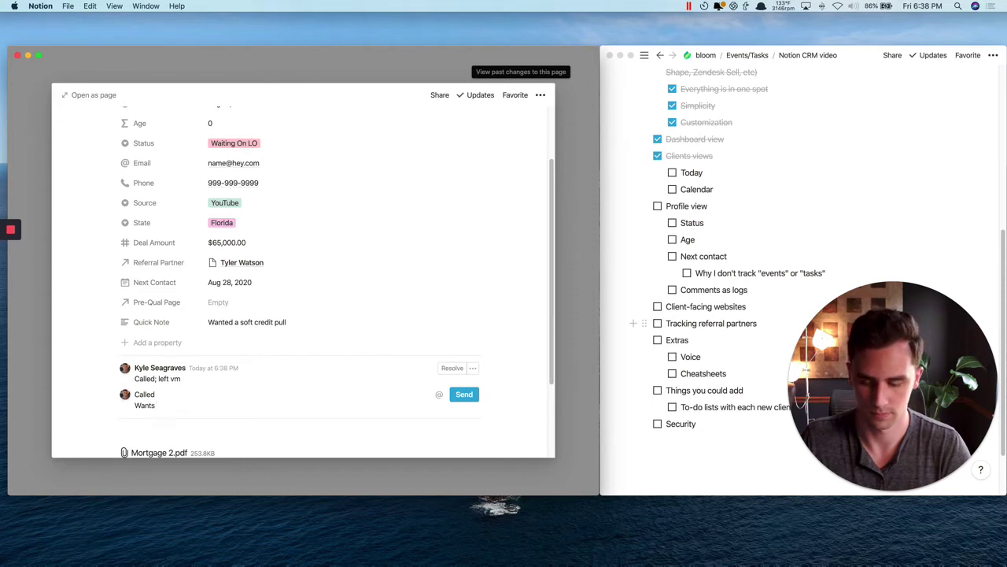
pyautogui.write('3% down, need')
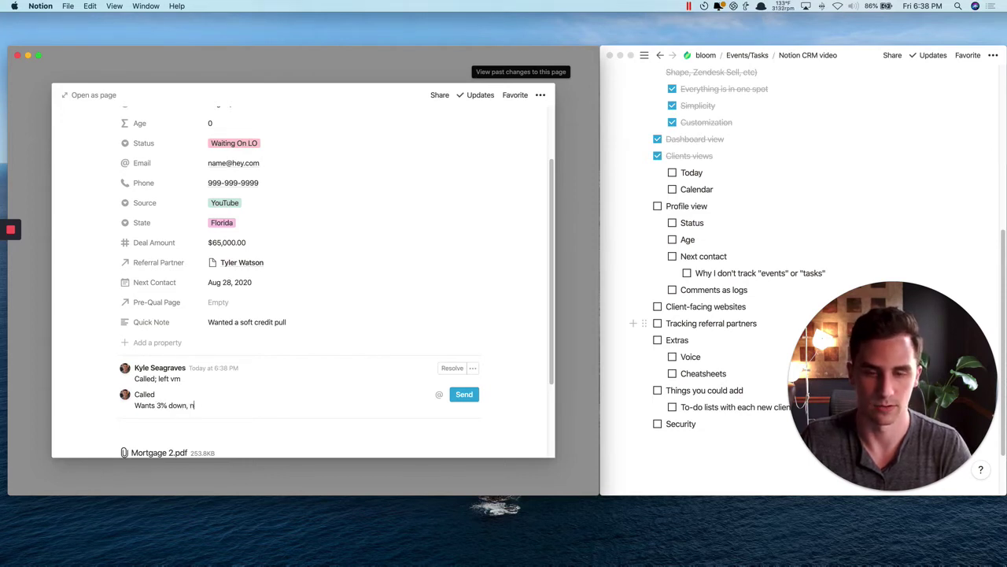
pyautogui.press('BackSpace')
pyautogui.press('BackSpace')
pyautogui.press('BackSpace')
pyautogui.press('BackSpace')
pyautogui.write('sent')
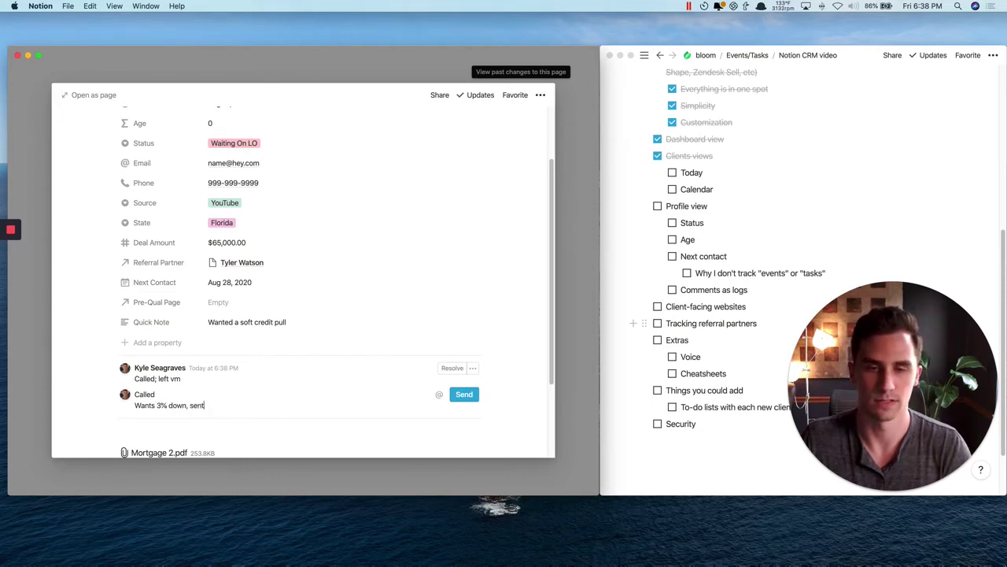
pyautogui.write(' application')
pyautogui.press('Return')
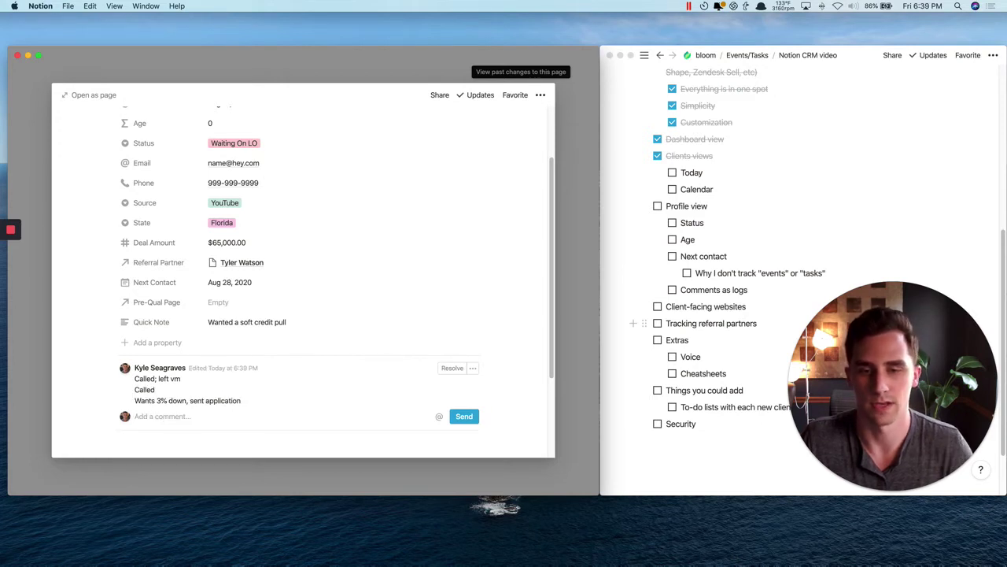
# Set the client's Status to Waiting On Borrower and the Next Contact date to Sep 1, 2020.
pyautogui.click(284, 143)
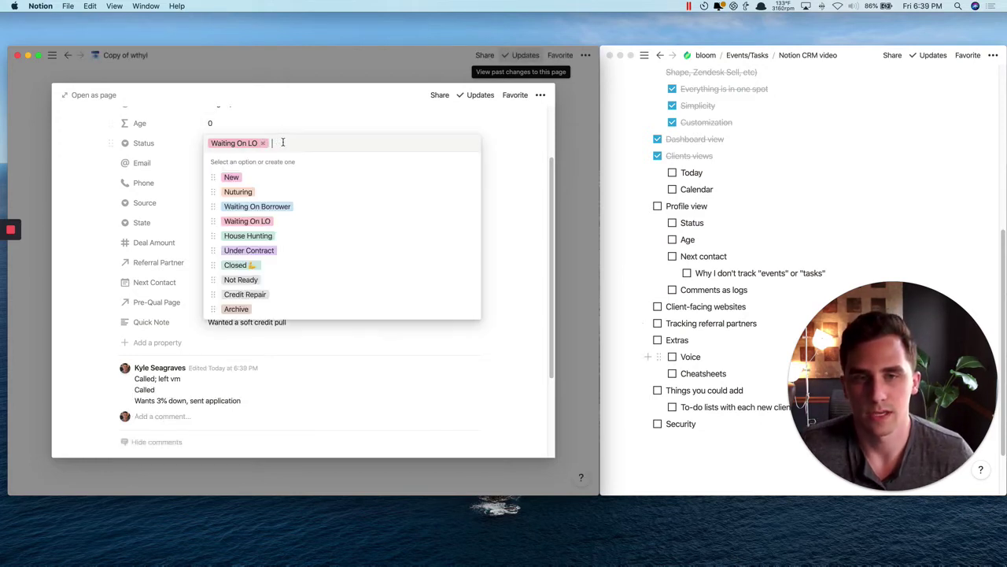
pyautogui.click(286, 207)
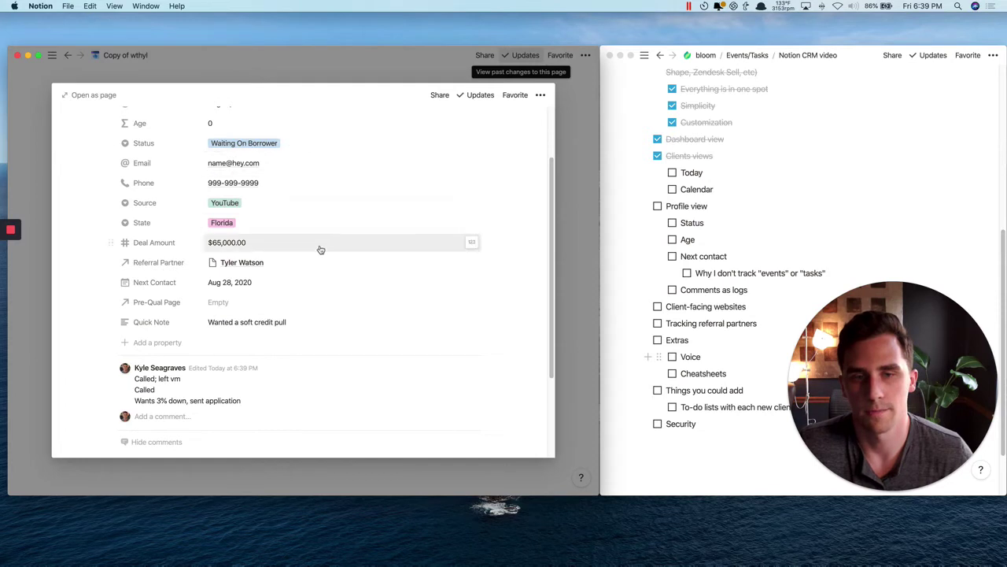
pyautogui.click(249, 284)
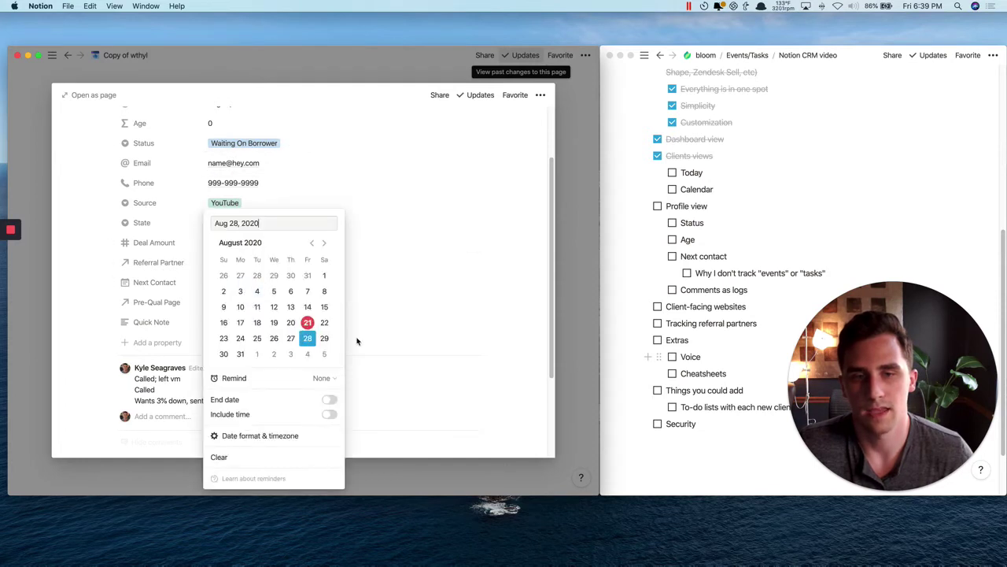
pyautogui.click(257, 354)
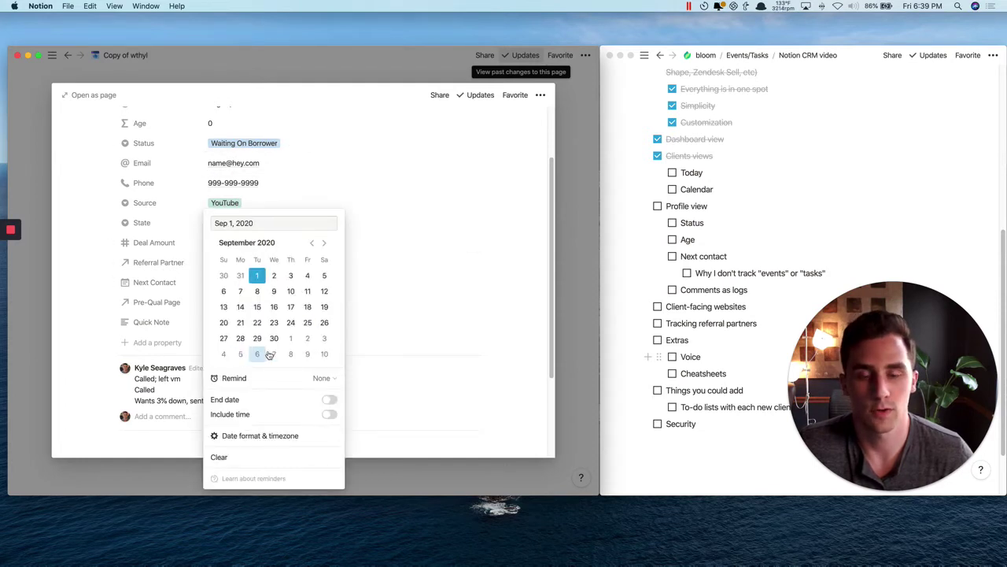
pyautogui.click(530, 369)
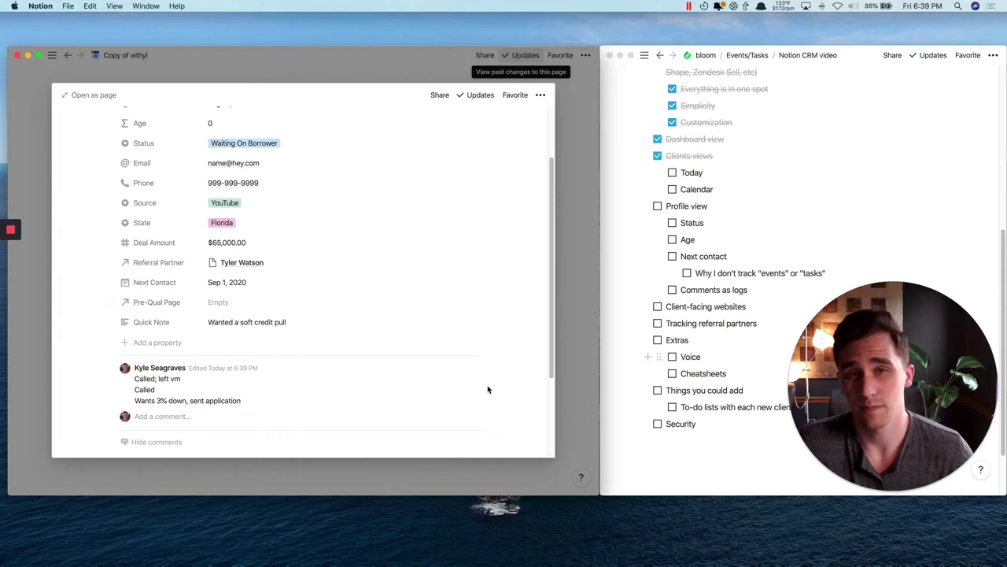
# Post the comment "Emailed follow up on application" on the client's page.
pyautogui.click(179, 418)
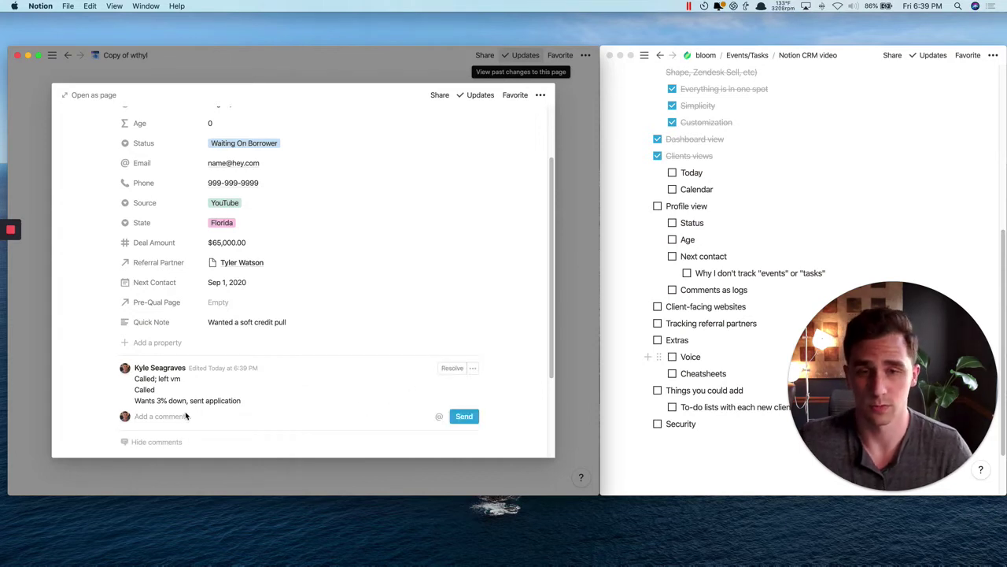
pyautogui.write('Emailed follow up')
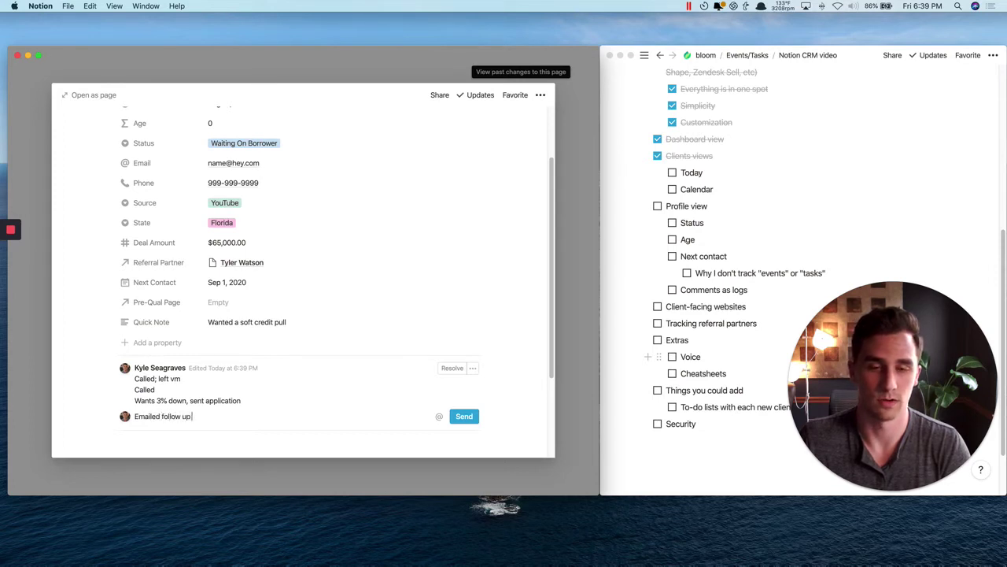
pyautogui.write(' on application')
pyautogui.press('Return')
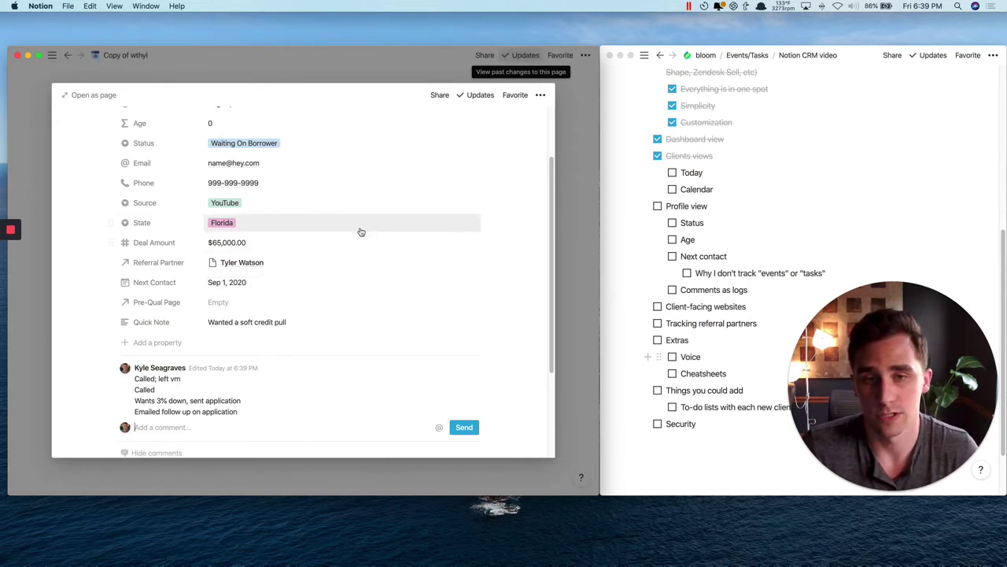
# Review the client's properties and comment log, and view the Status options without changing the selection.
pyautogui.scroll(3, 359, 232)
pyautogui.scroll(-3, 359, 244)
pyautogui.scroll(-2, 359, 252)
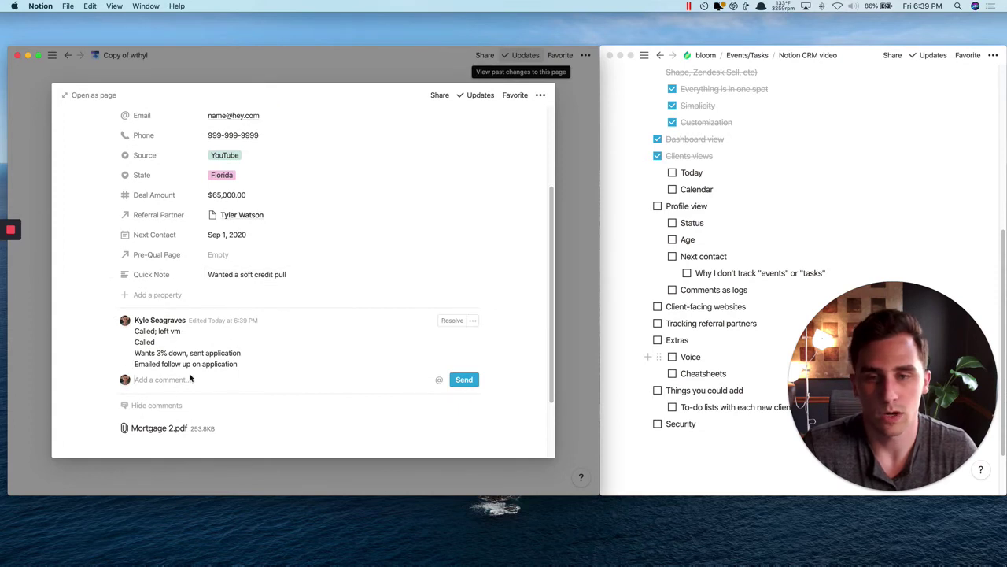
pyautogui.scroll(3, 307, 330)
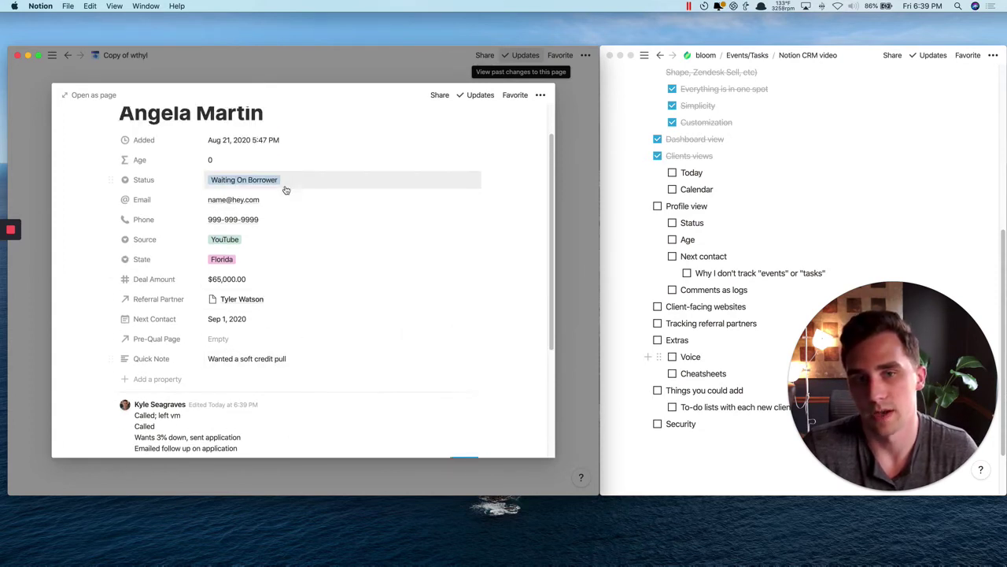
pyautogui.click(286, 185)
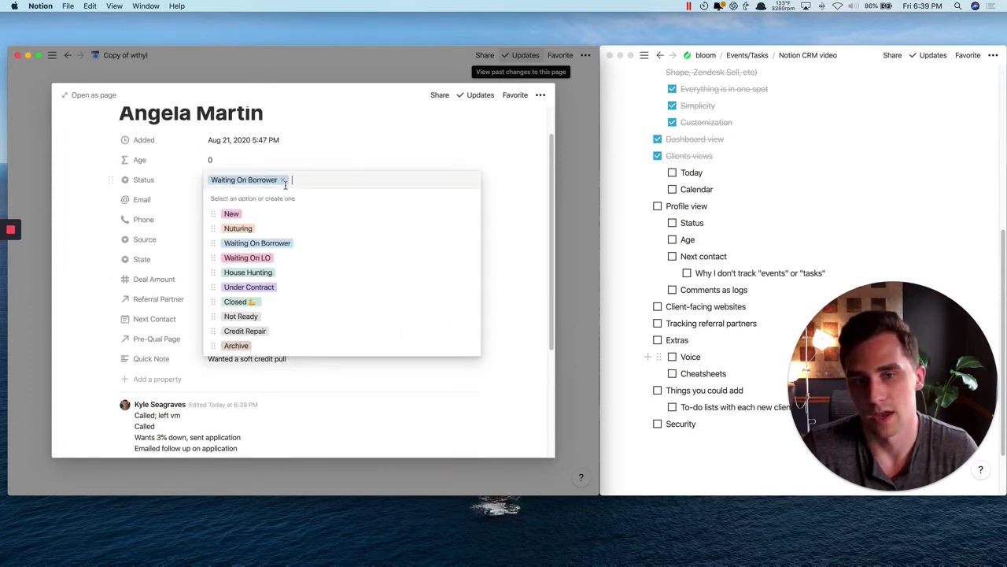
pyautogui.click(502, 281)
pyautogui.scroll(-2, 460, 334)
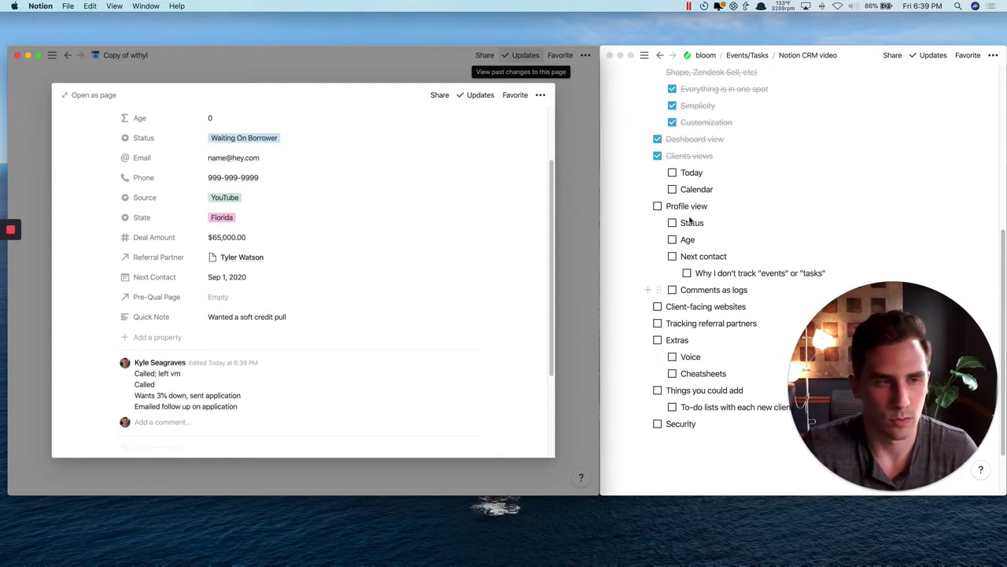
# Check off "Today" in the video checklist, and open the full Clients database from the dashboard.
pyautogui.click(672, 173)
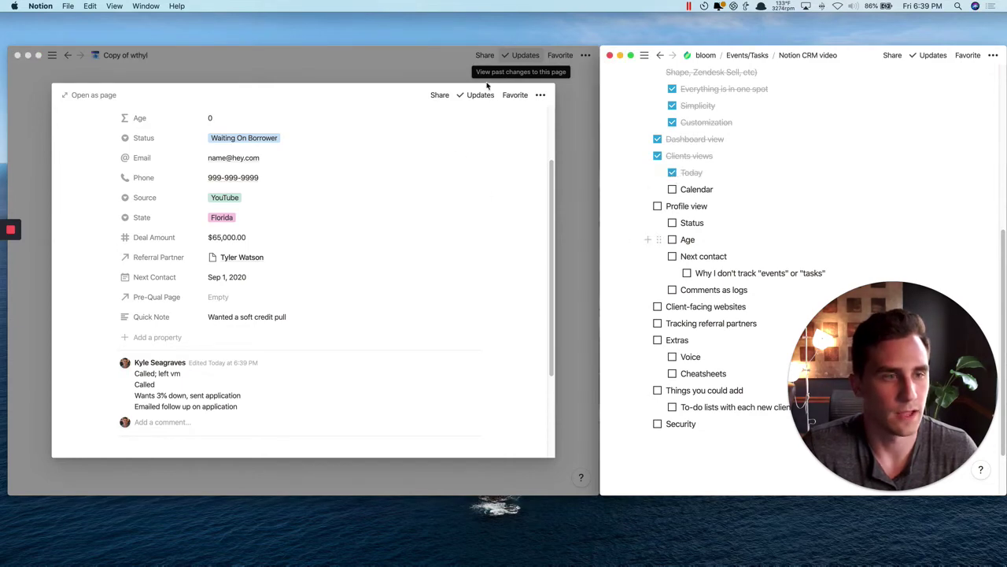
pyautogui.press('Escape')
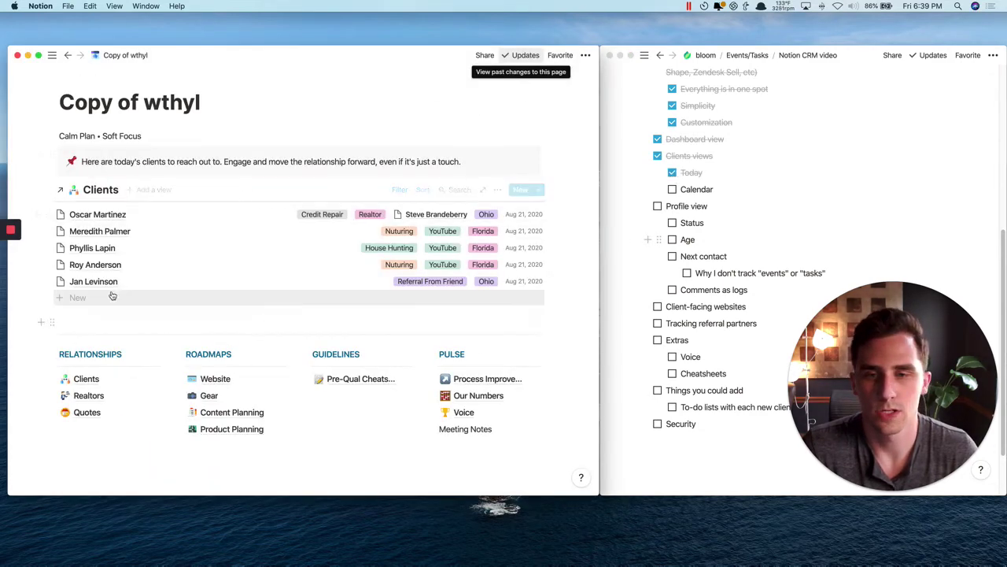
pyautogui.click(103, 193)
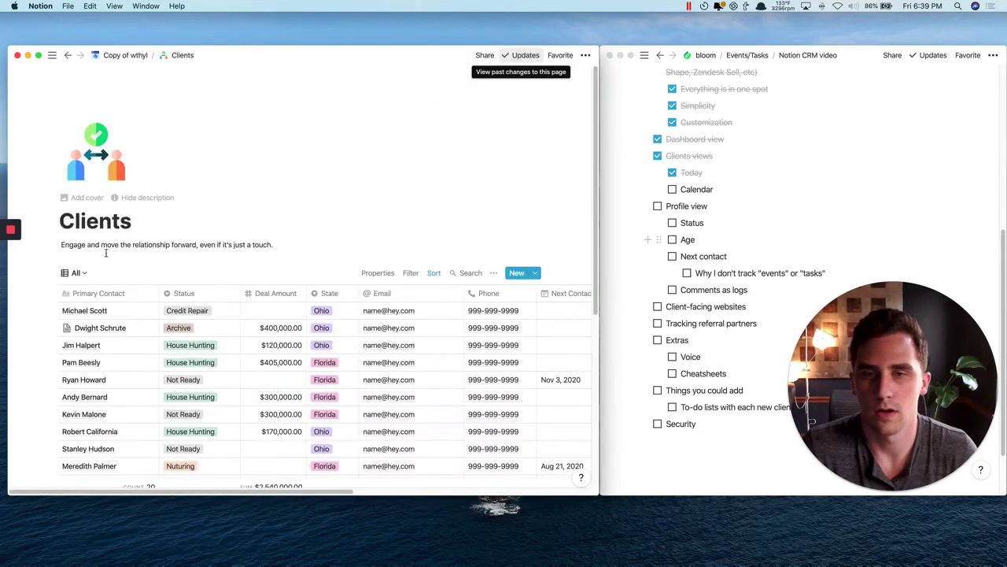
# Switch the Clients database to the Calendar view and look through the contacts scheduled for August and September 2020.
pyautogui.scroll(-5, 219, 334)
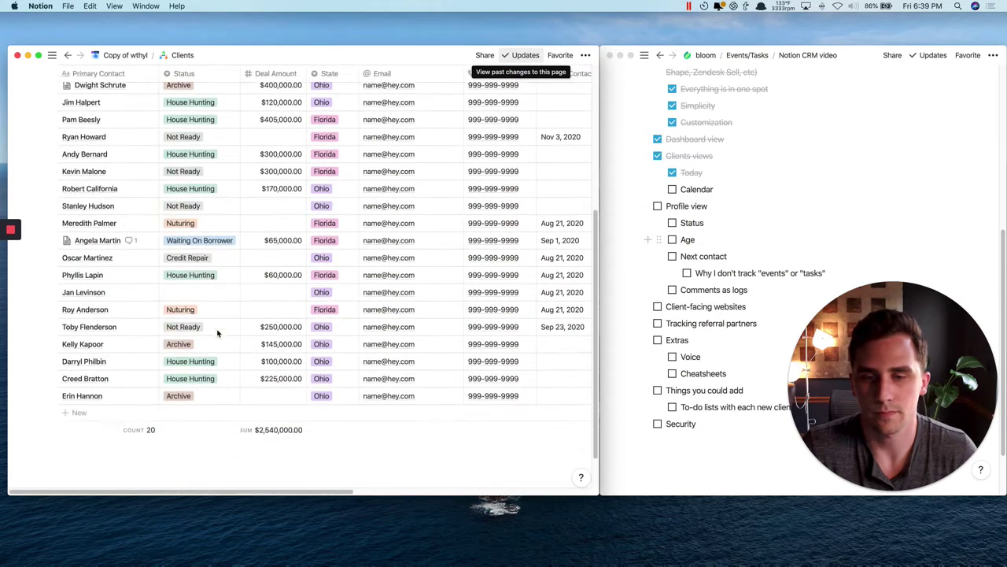
pyautogui.scroll(2, 90, 180)
pyautogui.click(75, 134)
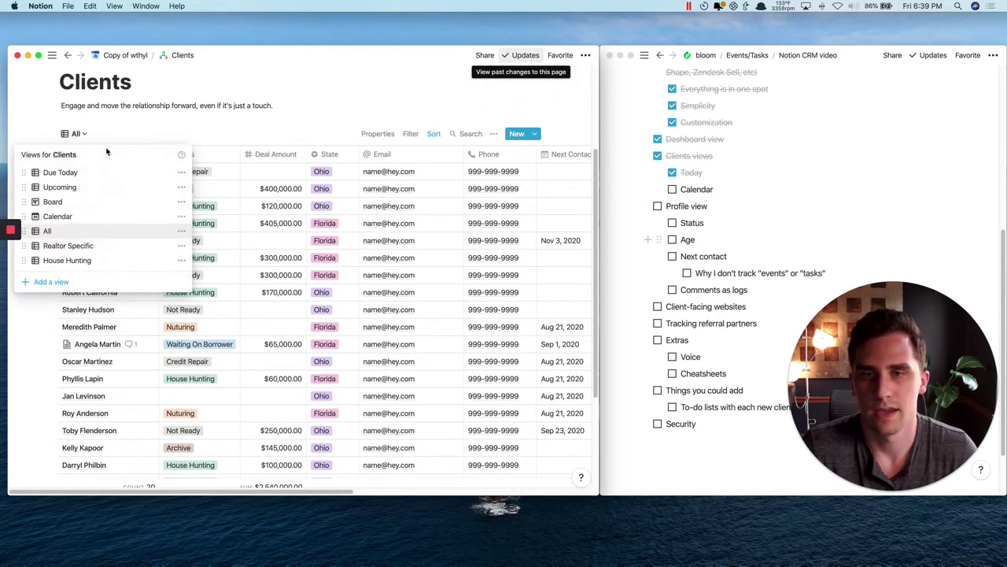
pyautogui.click(66, 217)
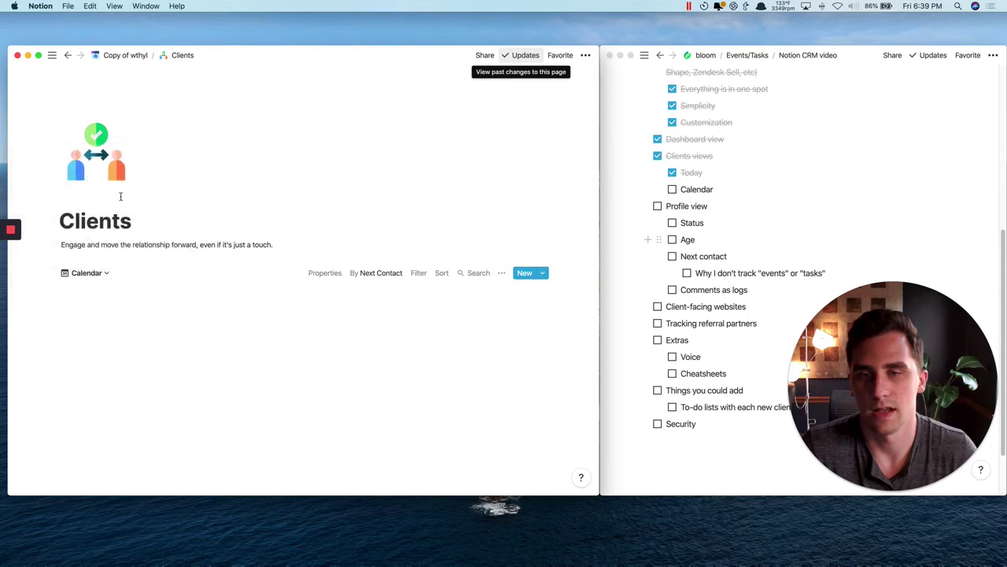
pyautogui.scroll(-5, 304, 284)
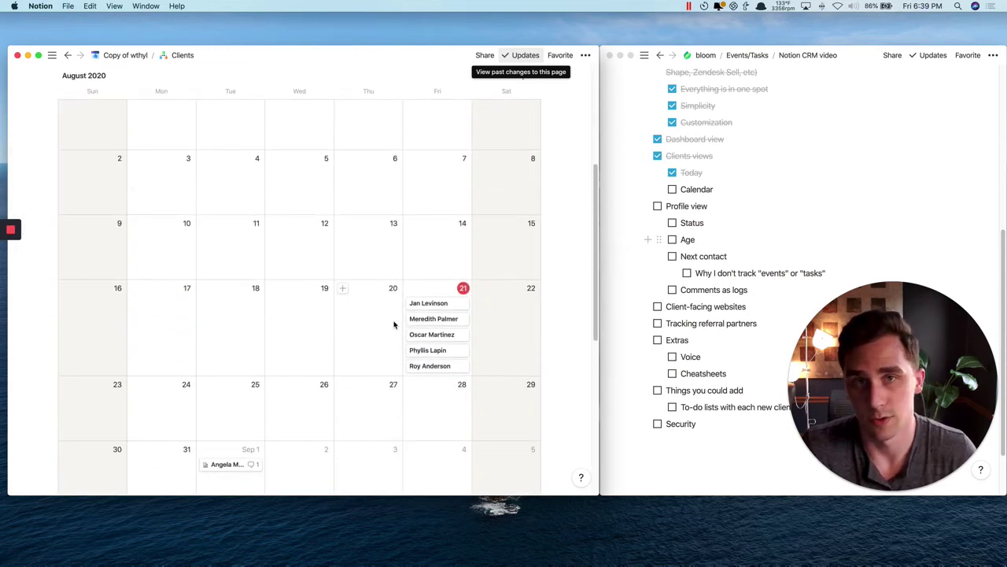
pyautogui.scroll(-2, 405, 334)
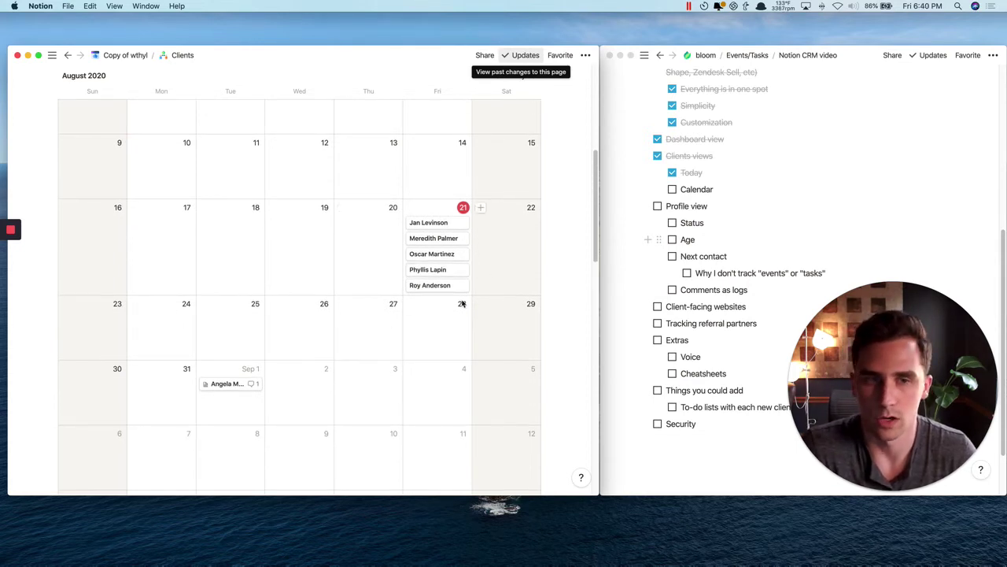
pyautogui.scroll(-6, 303, 376)
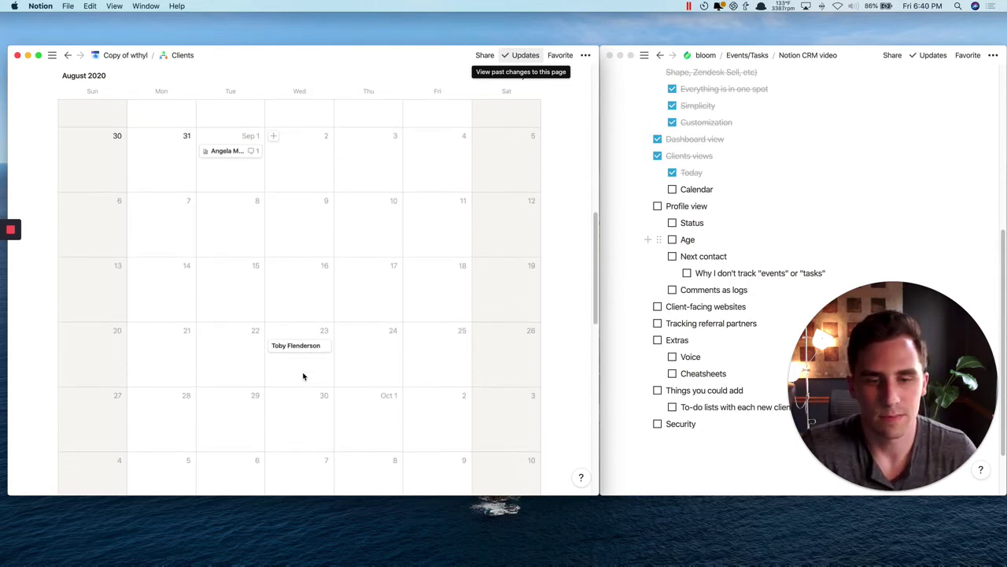
pyautogui.scroll(6, 303, 376)
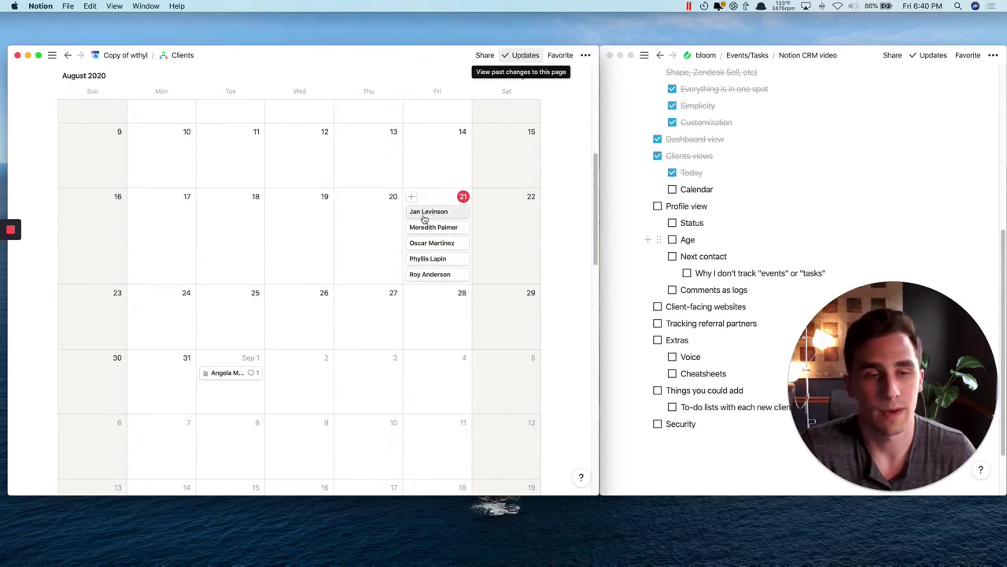
# Reschedule the last four August 21 clients to August 24, and move the last two of them on to August 25.
pyautogui.moveTo(385, 225); pyautogui.dragTo(178, 326)
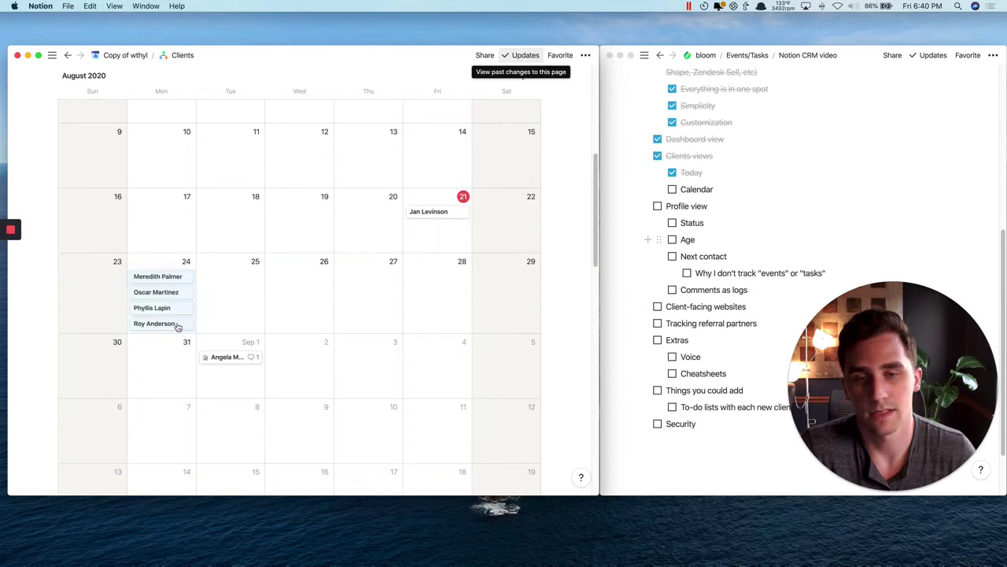
pyautogui.click(252, 290)
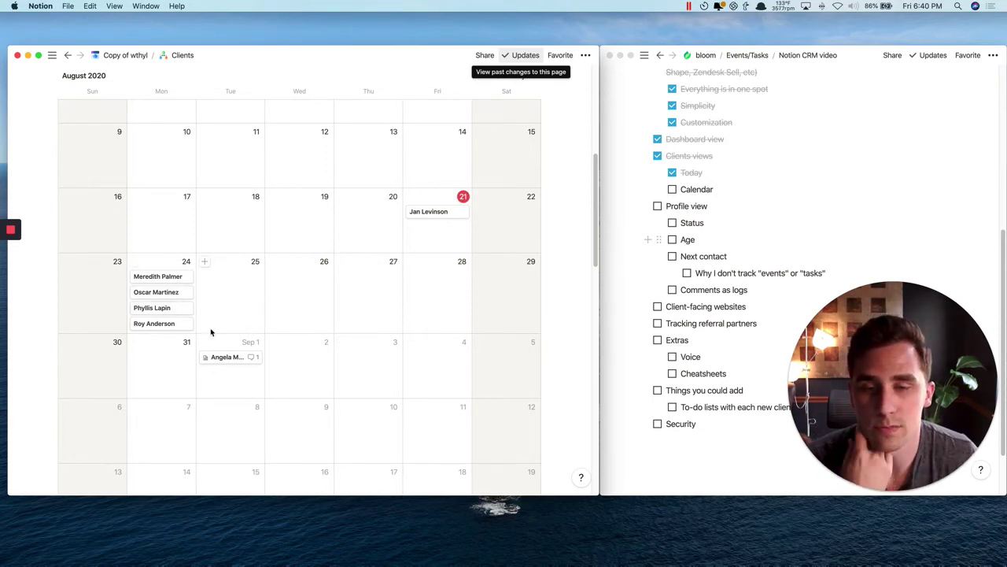
pyautogui.moveTo(212, 331); pyautogui.dragTo(233, 285)
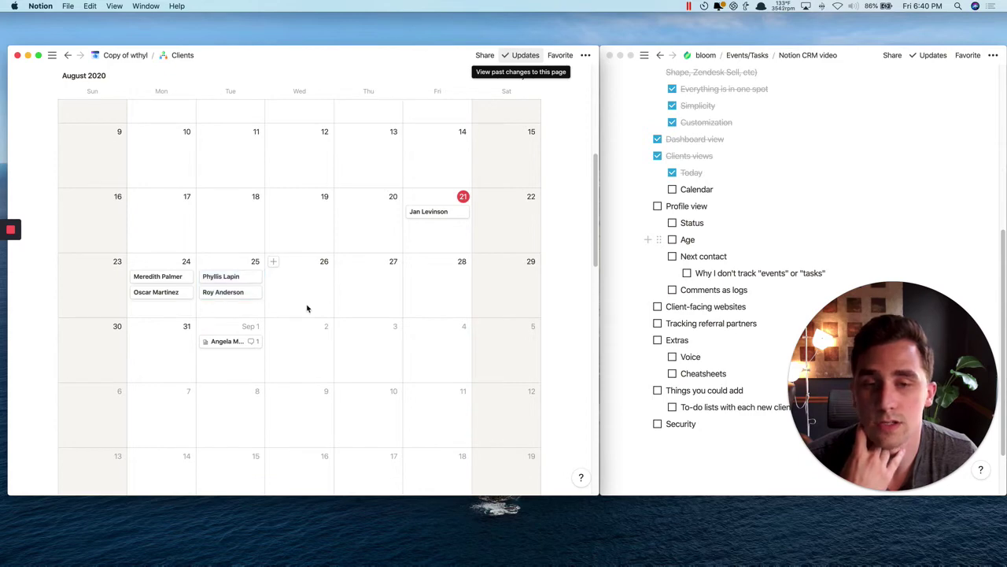
# View the profile of the second client on August 25, and reschedule that client to August 27 on the calendar.
pyautogui.click(230, 296)
pyautogui.scroll(-5, 346, 318)
pyautogui.scroll(5, 367, 317)
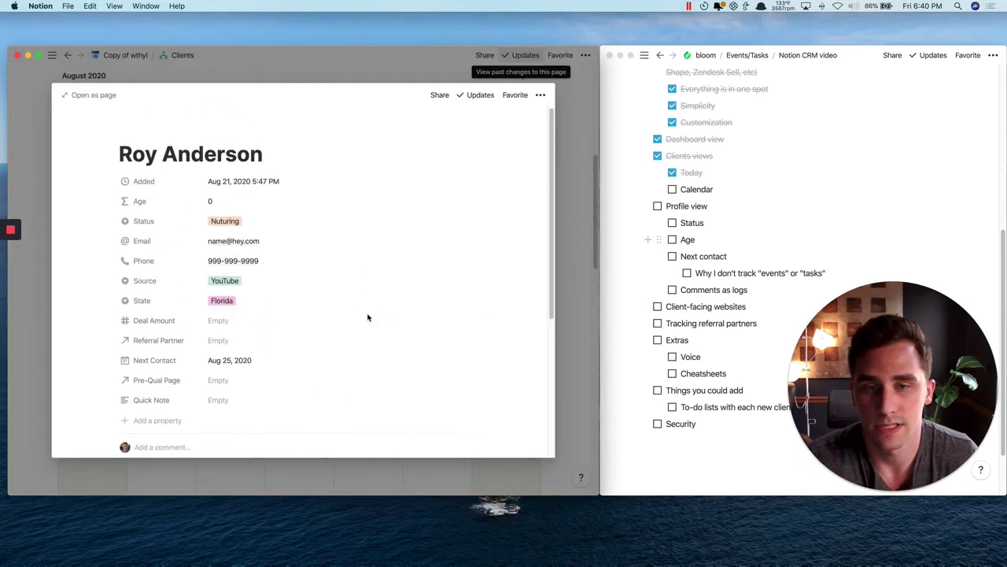
pyautogui.click(581, 194)
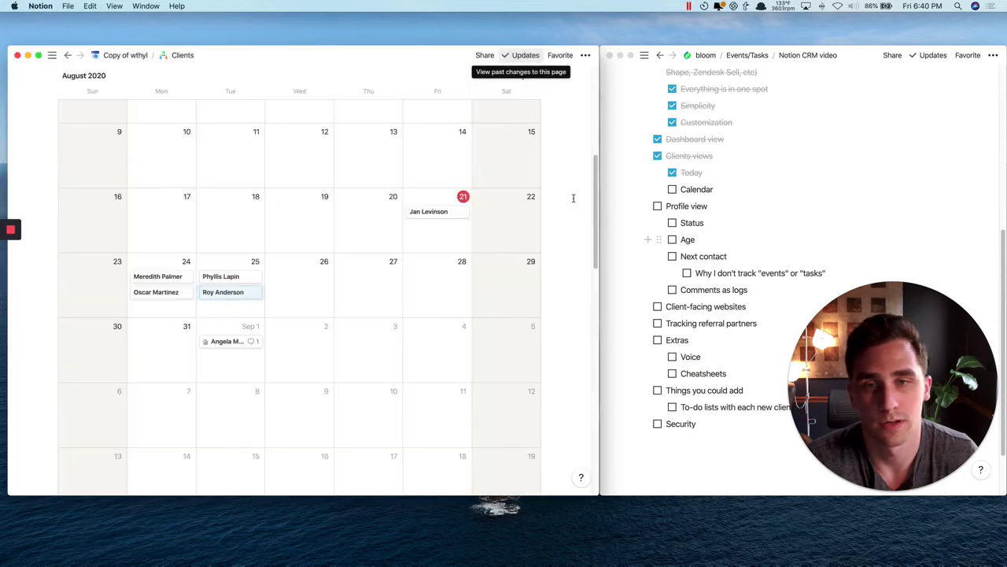
pyautogui.moveTo(252, 292); pyautogui.dragTo(358, 287)
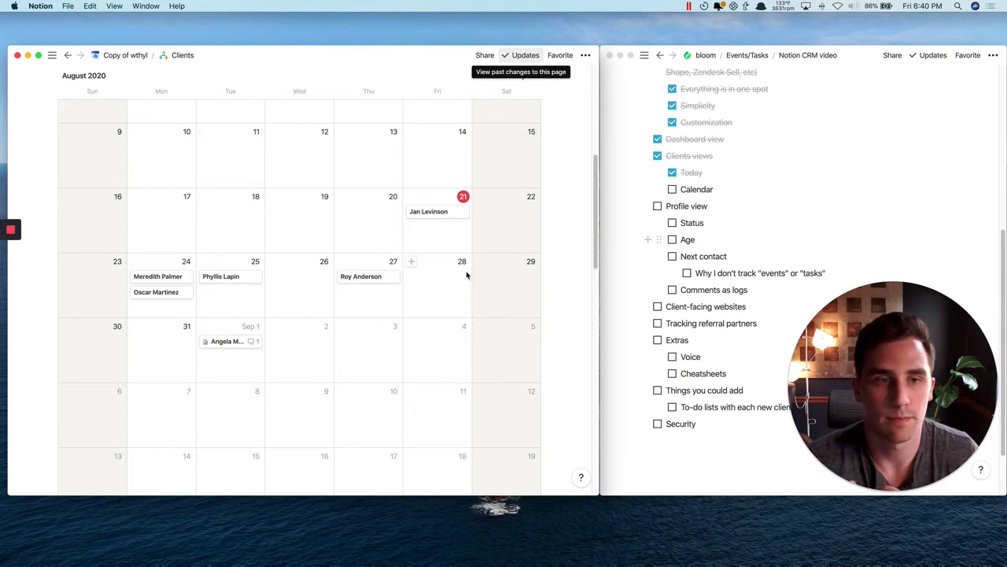
# Check off "Calendar" in the video checklist, and open the profile of the client scheduled for August 21.
pyautogui.scroll(1, 228, 241)
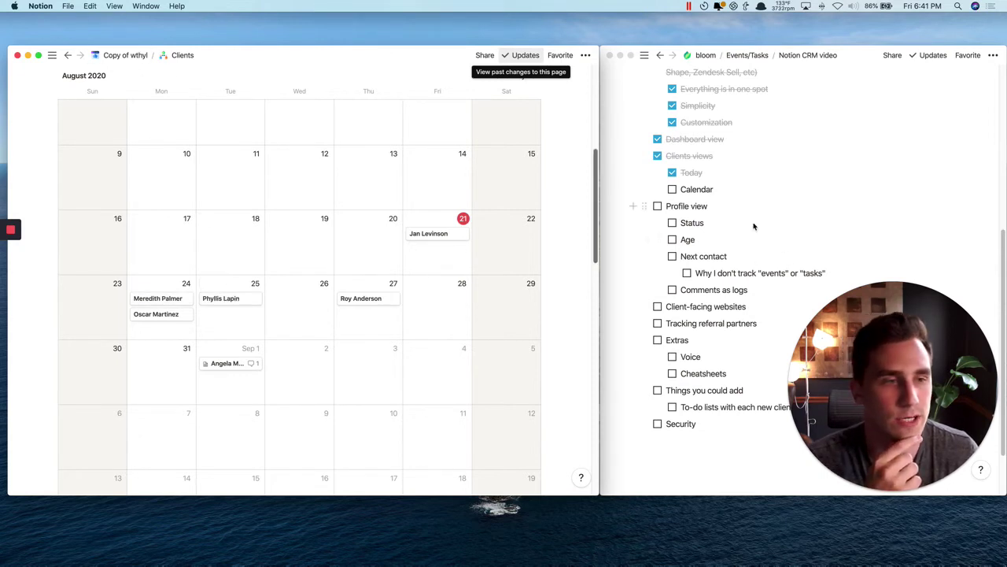
pyautogui.click(672, 190)
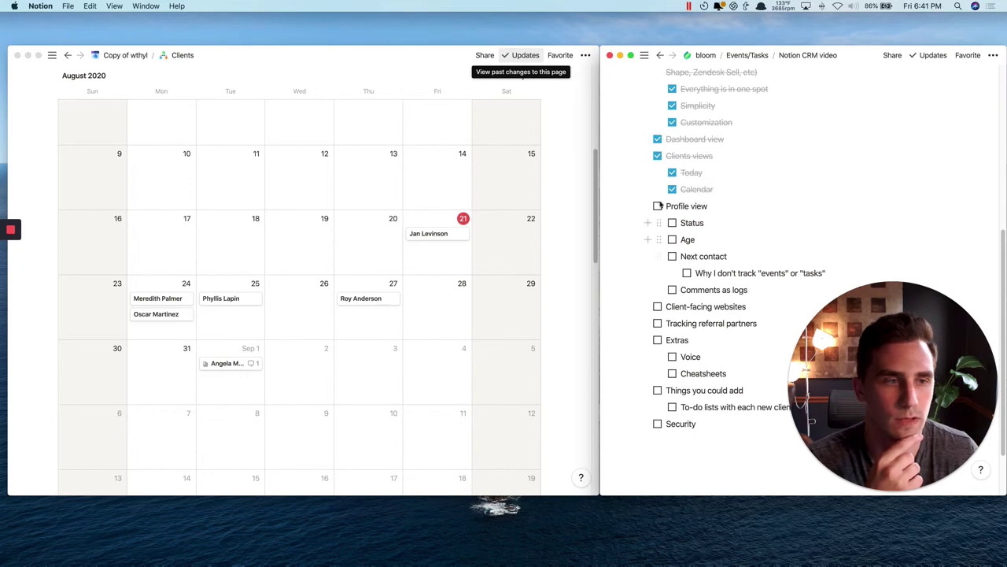
pyautogui.click(412, 233)
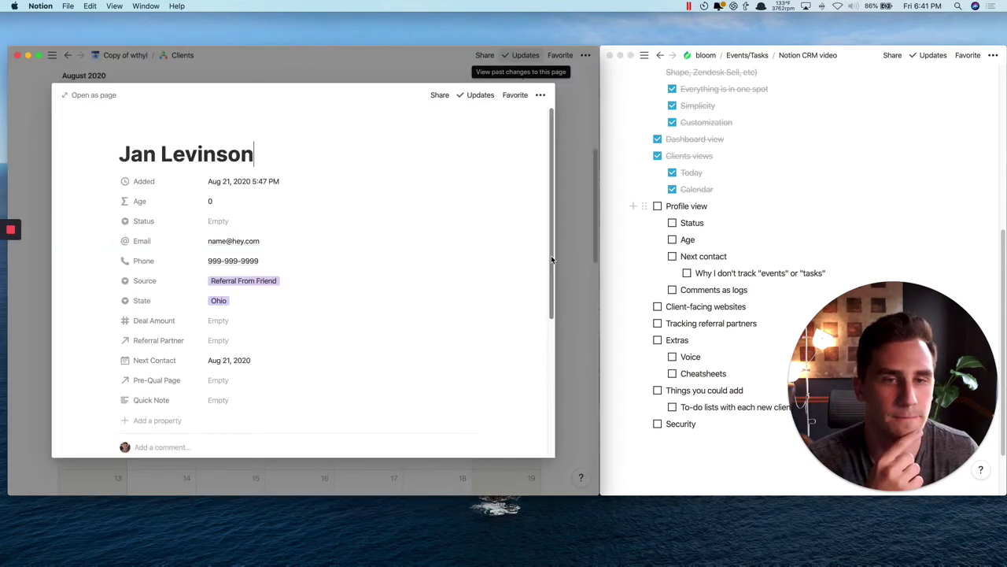
# Check off "Profile view" and all its sub-items, from "Status" to "Comments as logs", in the video checklist.
pyautogui.click(656, 210)
pyautogui.click(657, 205)
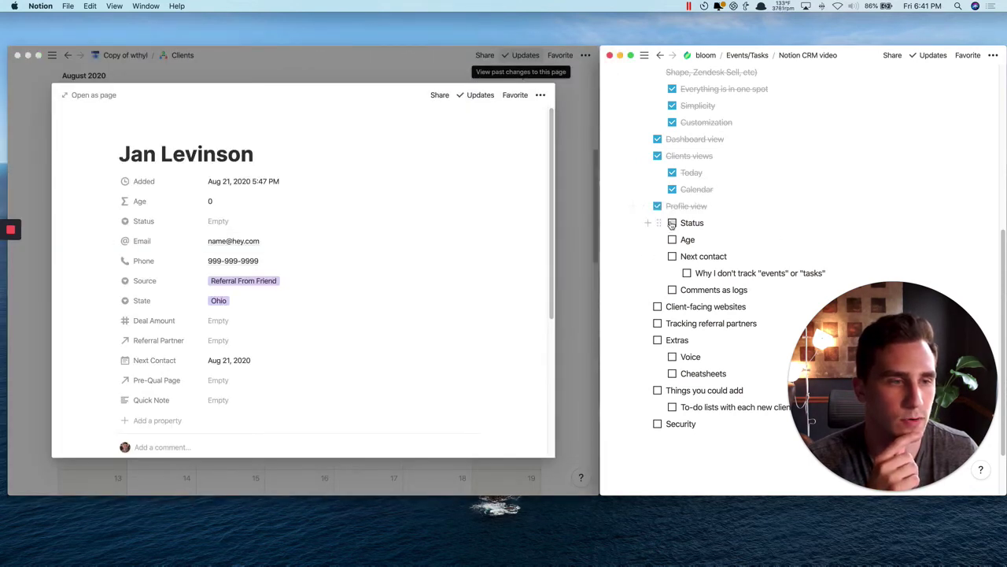
pyautogui.click(672, 223)
pyautogui.click(672, 239)
pyautogui.click(672, 255)
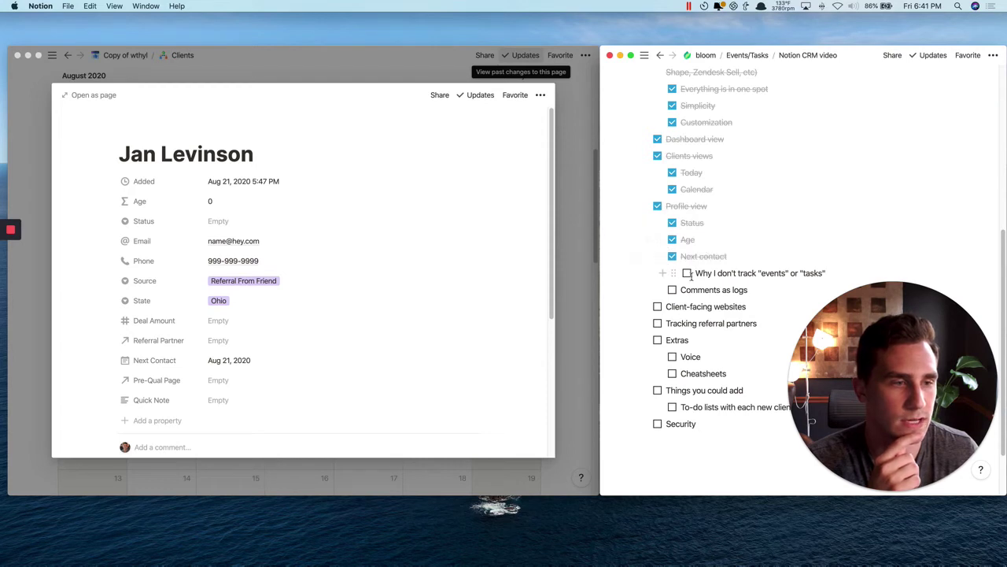
pyautogui.click(687, 273)
pyautogui.click(672, 289)
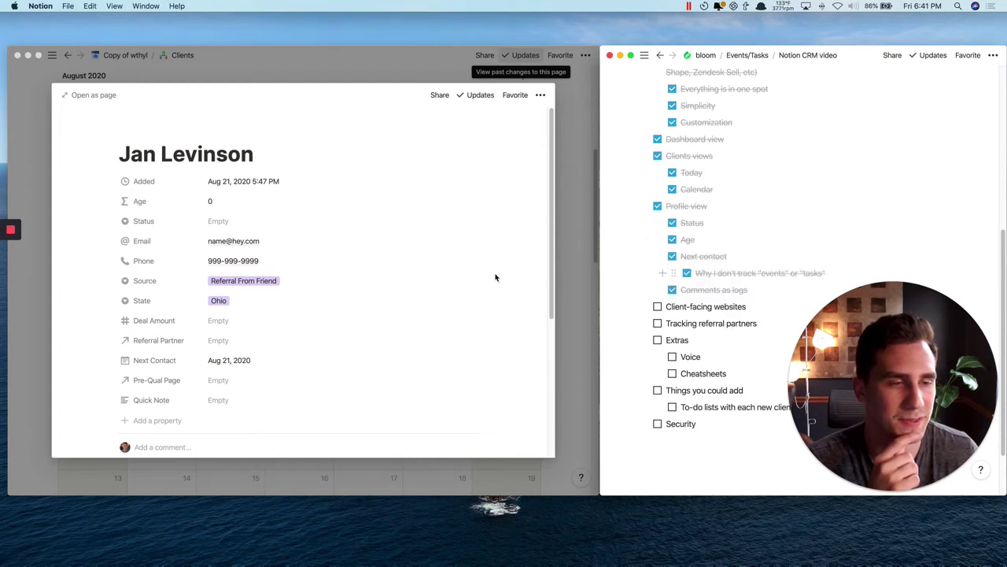
# Return to the dashboard from the client's profile, and reopen the Clients calendar to review the rescheduled contacts.
pyautogui.click(376, 88)
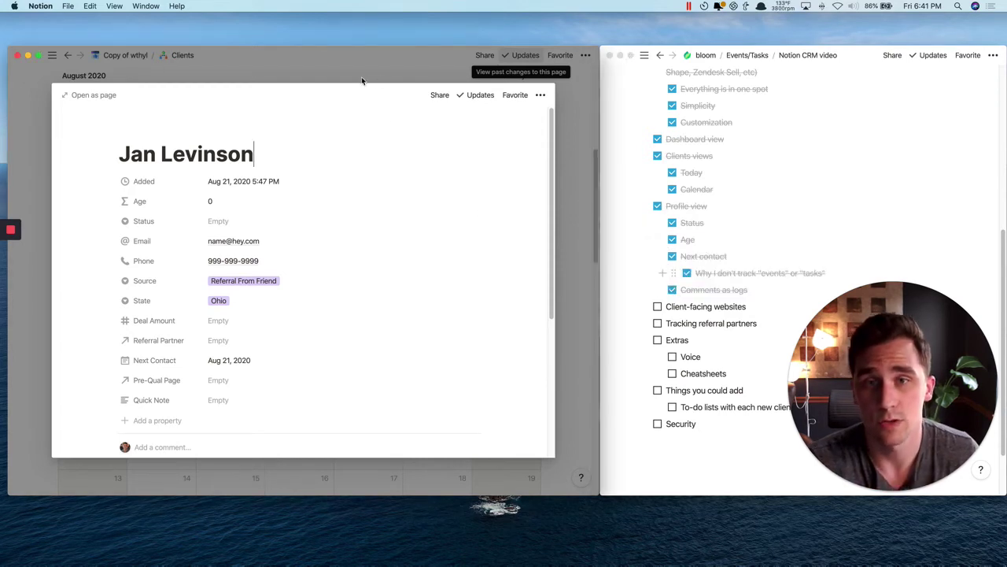
pyautogui.click(143, 61)
pyautogui.scroll(-3, 281, 292)
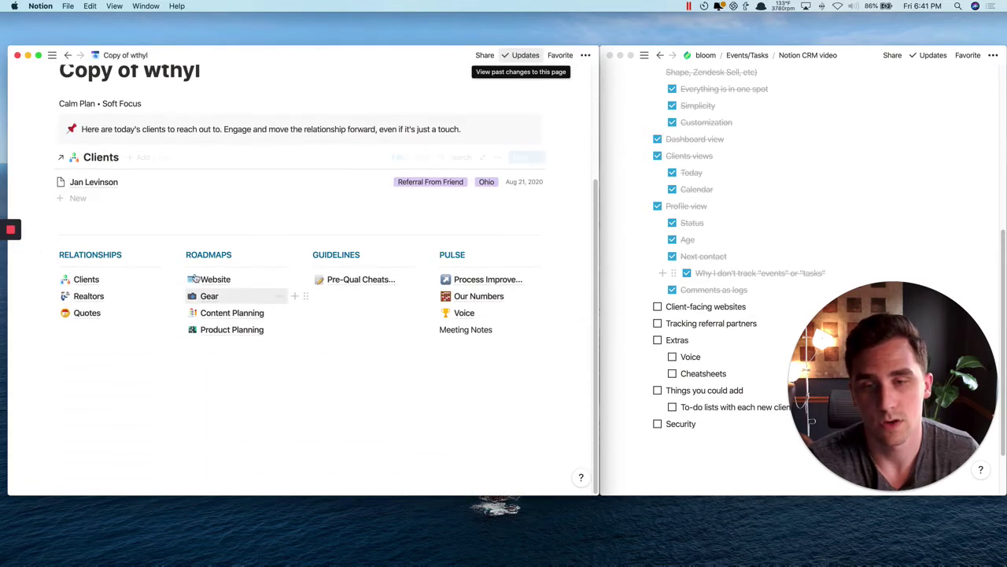
pyautogui.scroll(1, 109, 207)
pyautogui.click(107, 204)
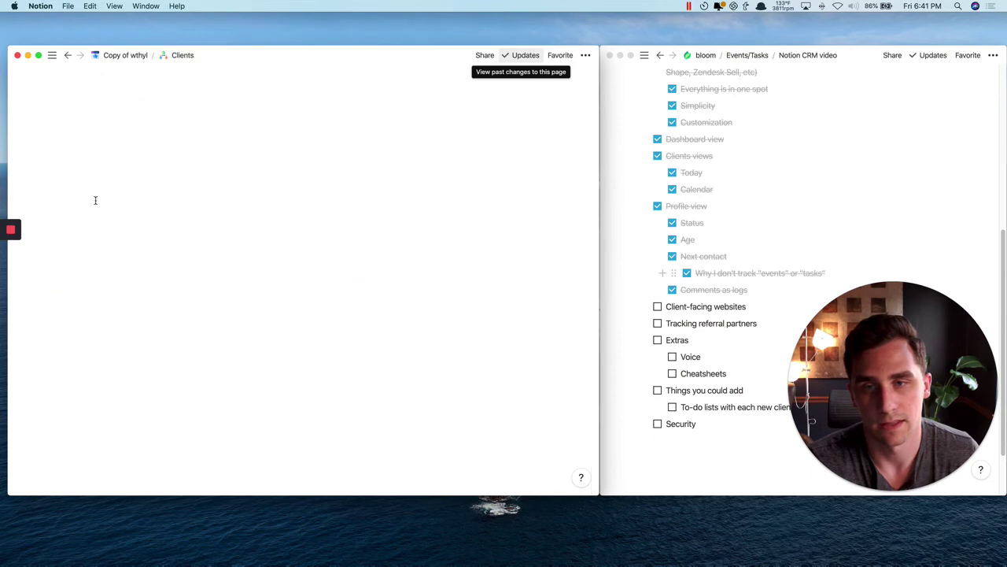
pyautogui.scroll(-5, 265, 328)
pyautogui.scroll(-3, 266, 329)
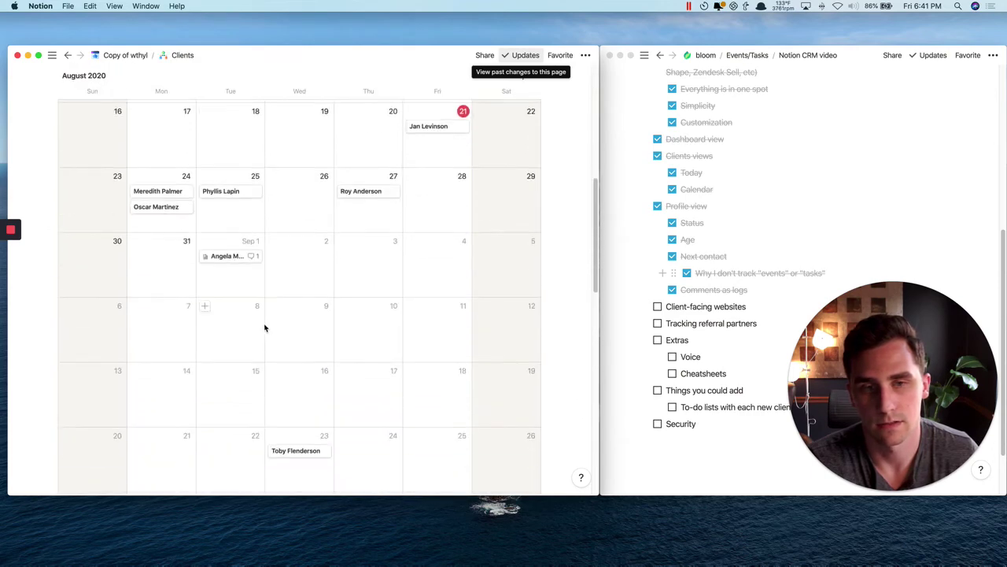
pyautogui.scroll(6, 263, 328)
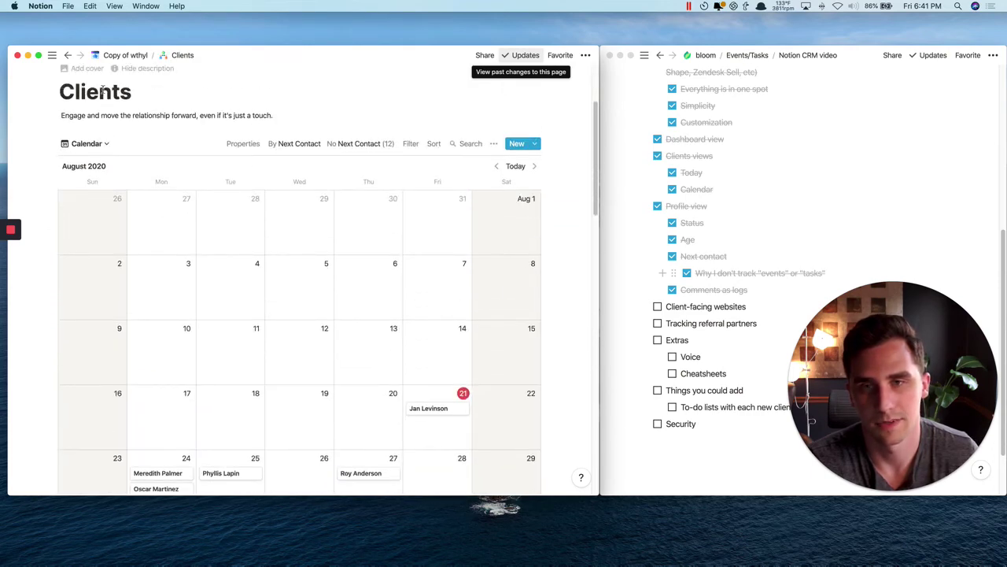
# Open the Quotes database from the dashboard and review its columns across to Realtor.
pyautogui.click(123, 55)
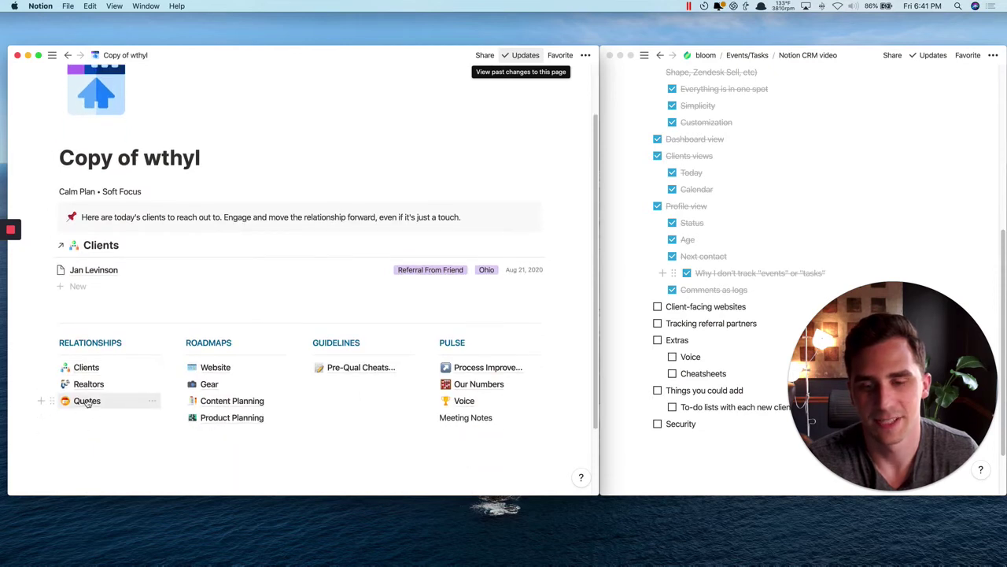
pyautogui.click(86, 402)
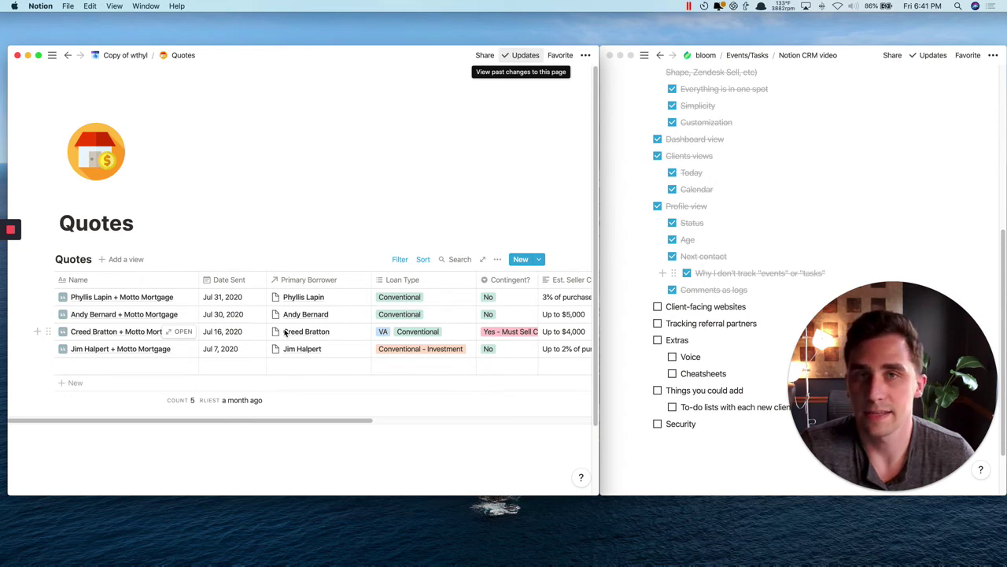
pyautogui.hscroll(1, 285, 333)
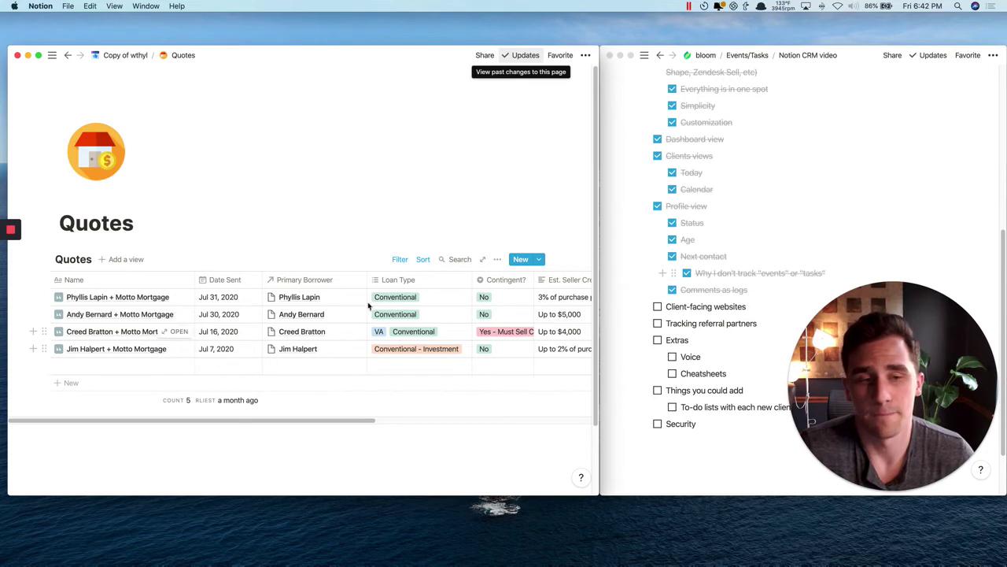
pyautogui.hscroll(3, 385, 315)
pyautogui.hscroll(7, 385, 315)
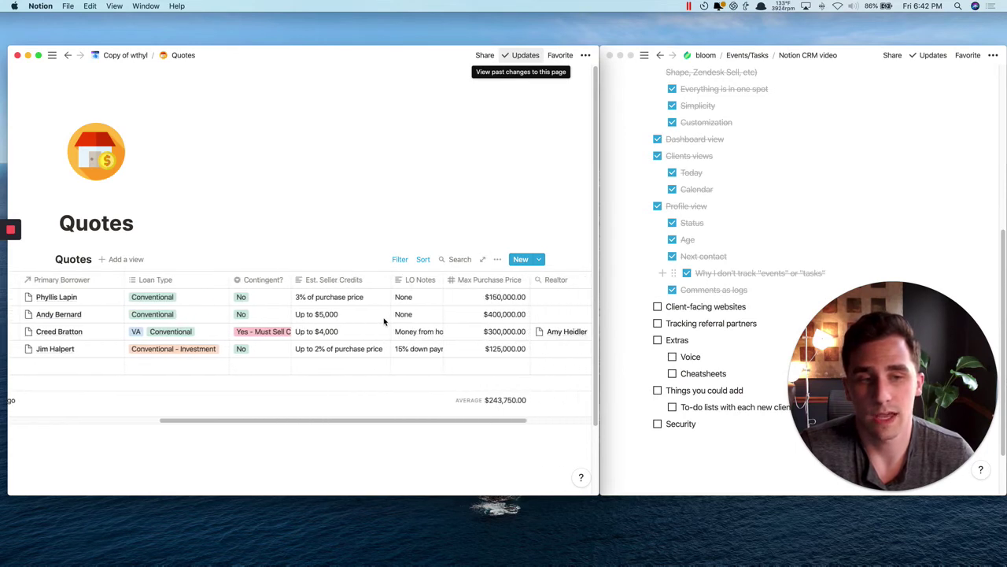
pyautogui.hscroll(-10, 386, 321)
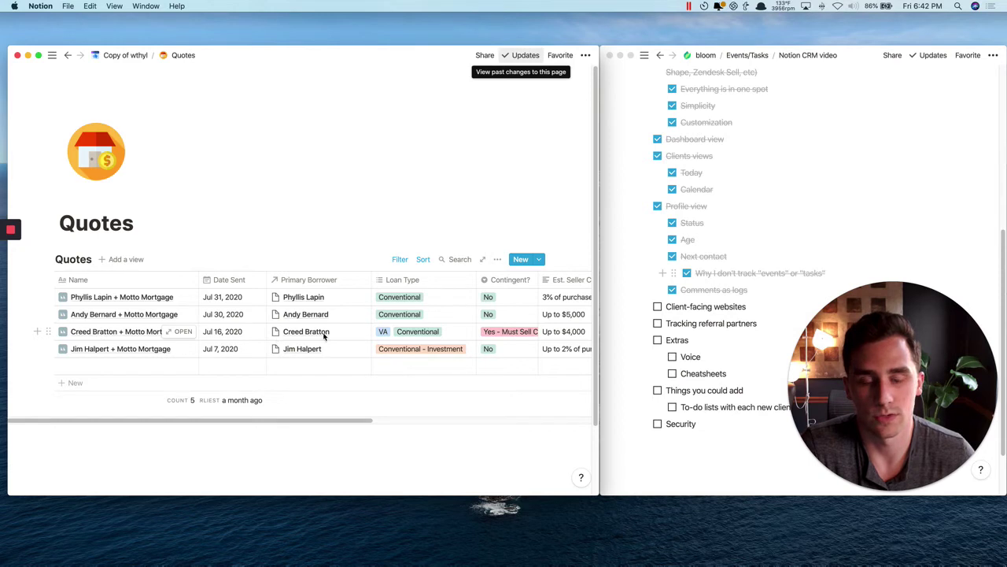
# Add an indented to-do "Templates" under "Client-facing websites" in the video checklist.
pyautogui.click(761, 309)
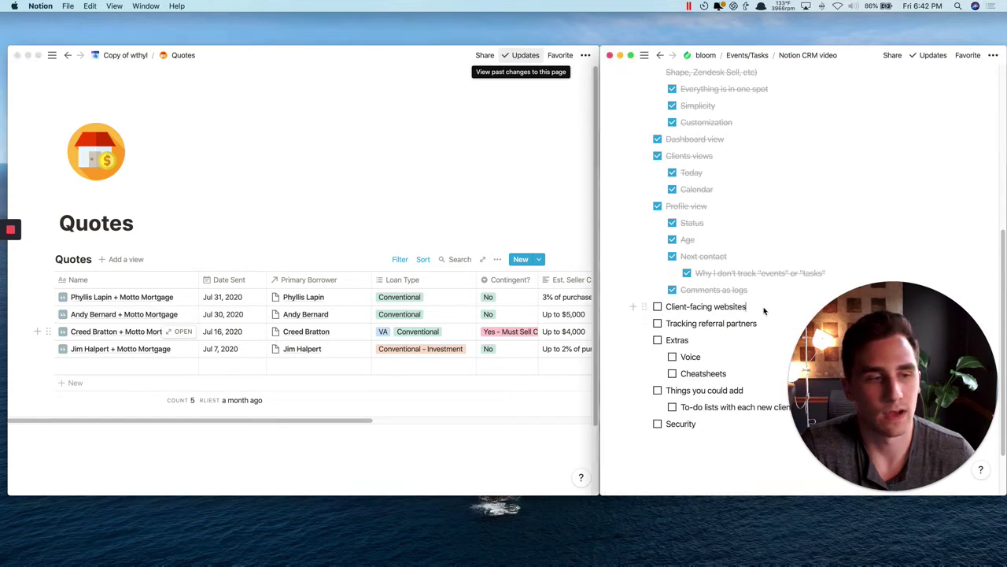
pyautogui.press('Return')
pyautogui.press('Tab')
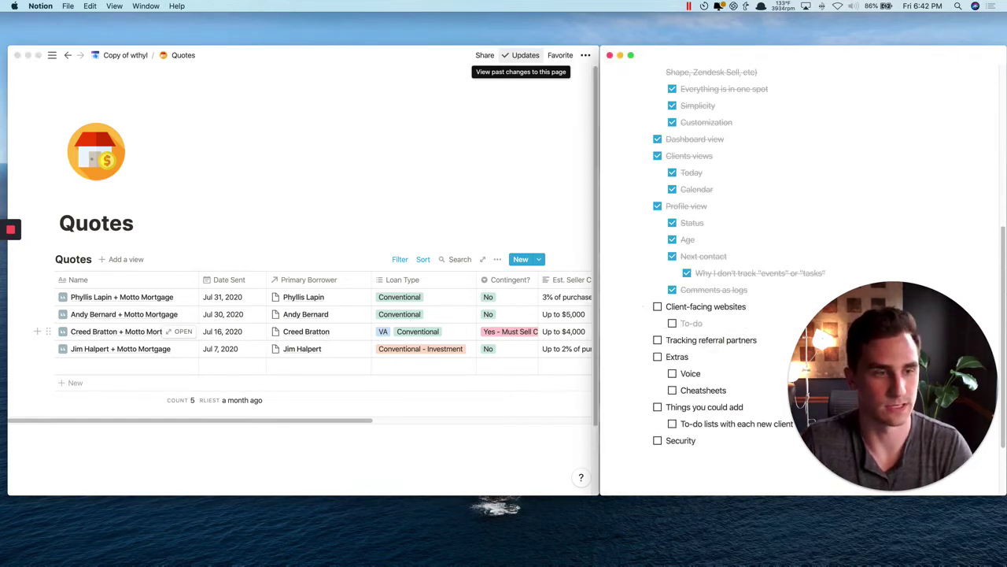
pyautogui.write('Templates')
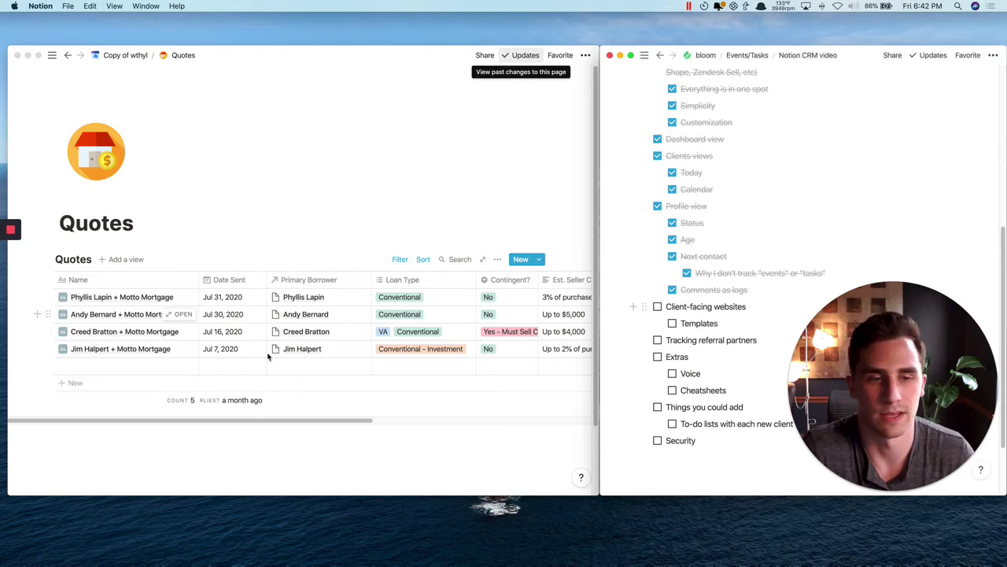
# Open the quote sent on Jul 16, 2020 as a full page.
pyautogui.click(178, 343)
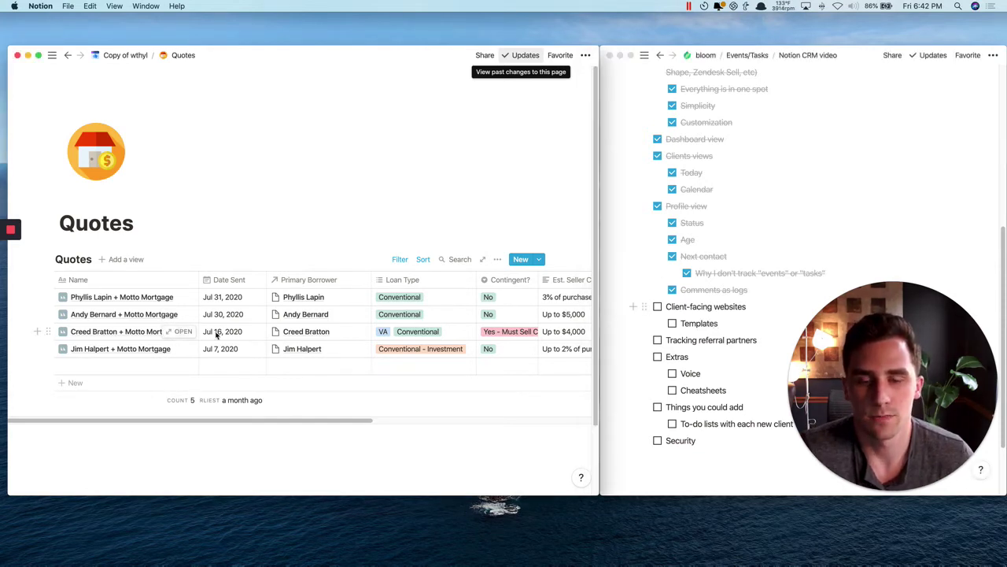
pyautogui.click(184, 331)
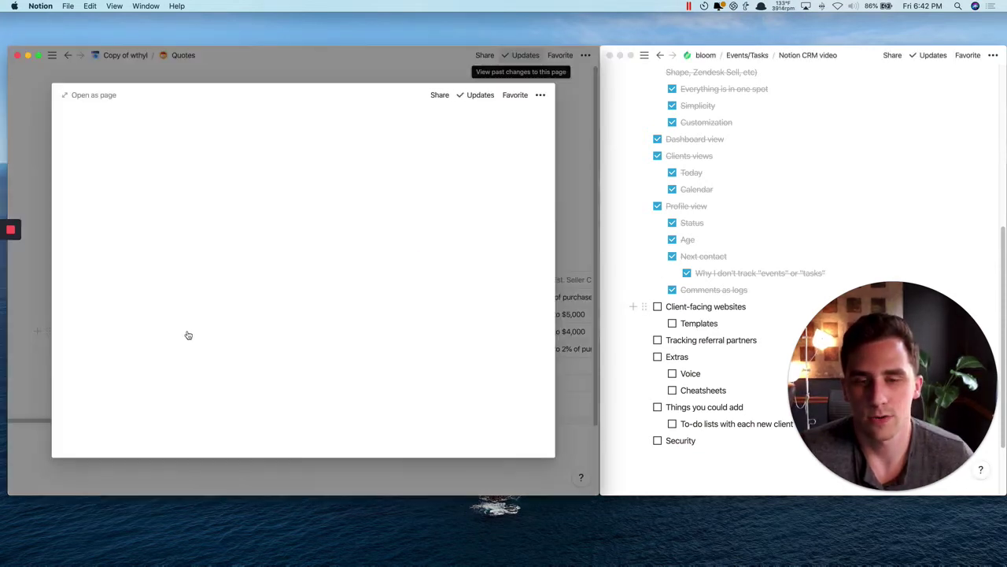
pyautogui.click(91, 95)
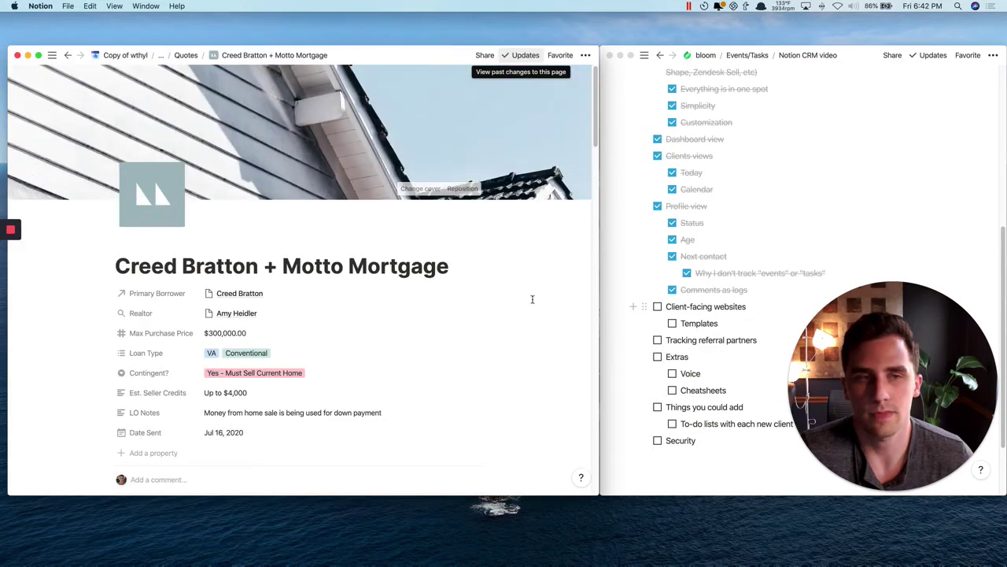
# Open the quote page's sharing options and examine the Share to the web setting.
pyautogui.scroll(-2, 532, 302)
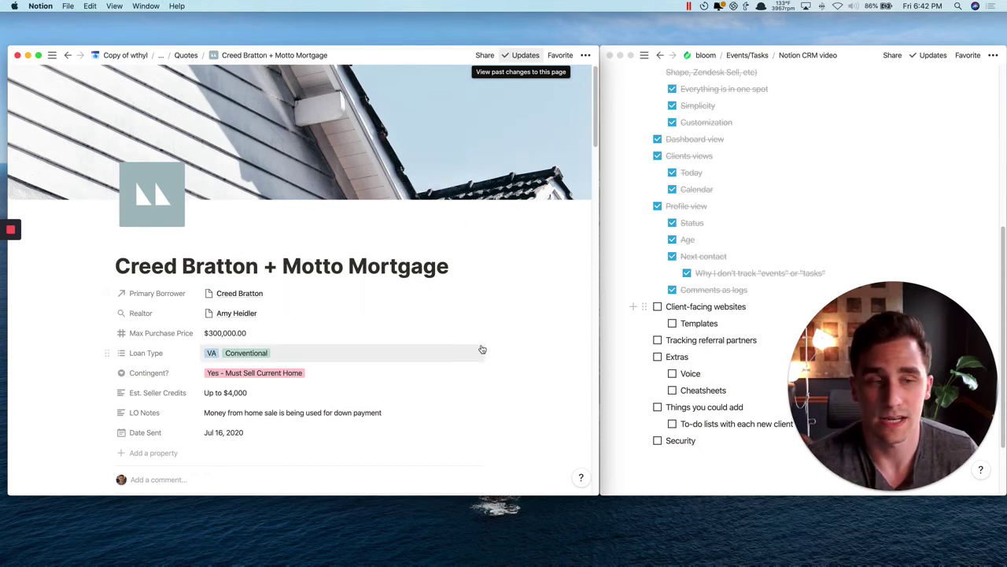
pyautogui.click(585, 56)
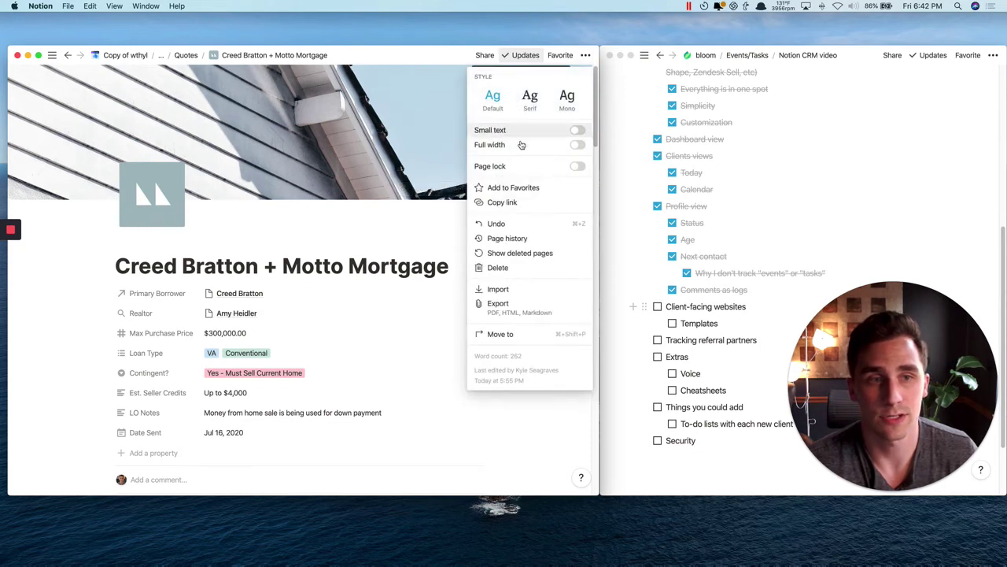
pyautogui.click(486, 55)
pyautogui.click(488, 55)
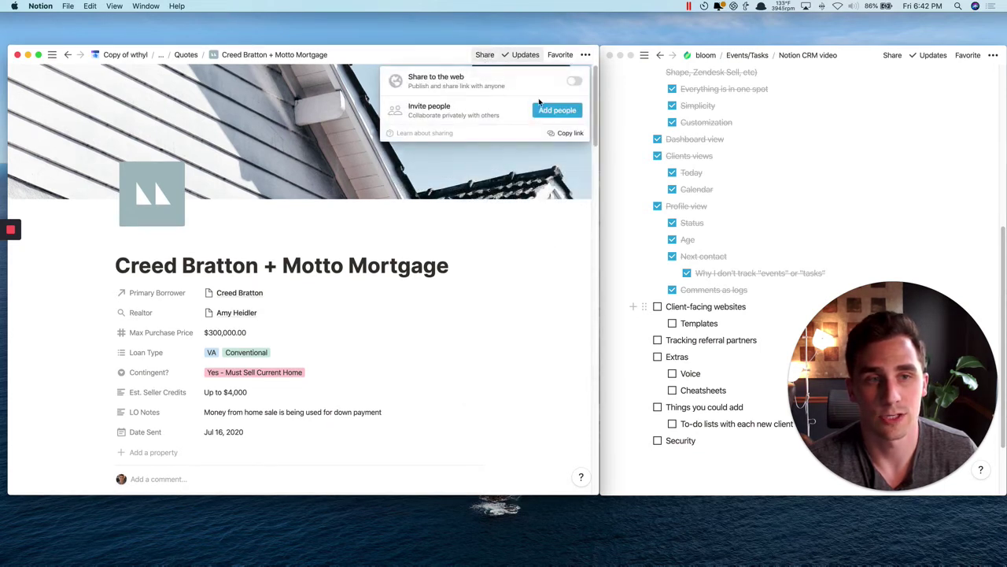
pyautogui.click(491, 57)
pyautogui.click(487, 54)
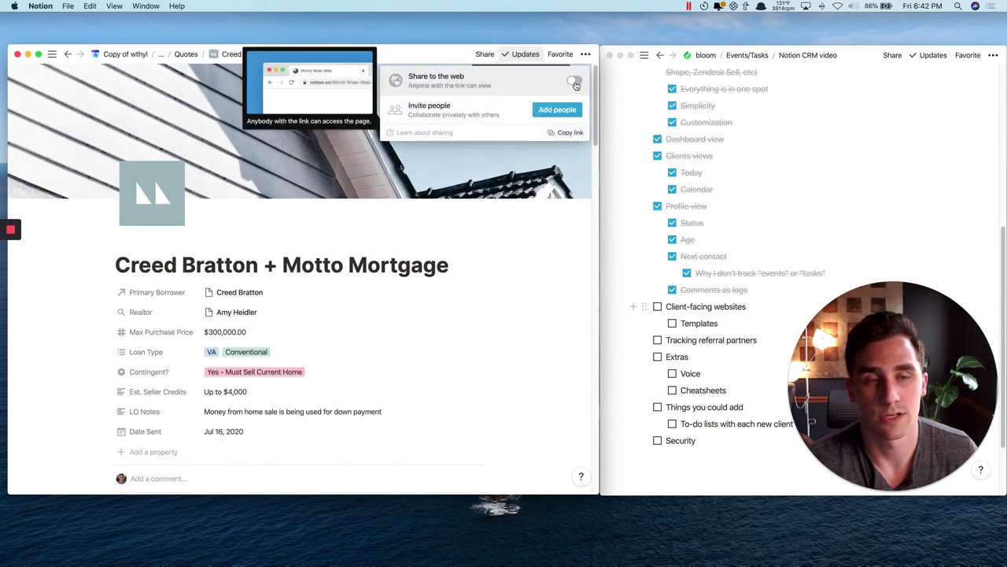
pyautogui.click(574, 80)
pyautogui.click(487, 59)
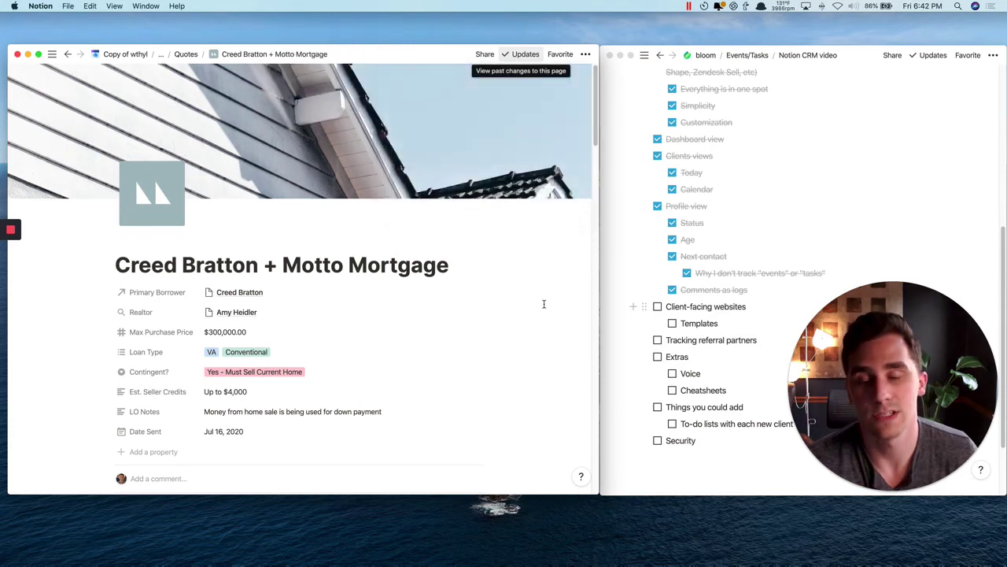
# Review the quote page's congratulations message, embedded loan video and Resources PDFs.
pyautogui.scroll(-2, 504, 296)
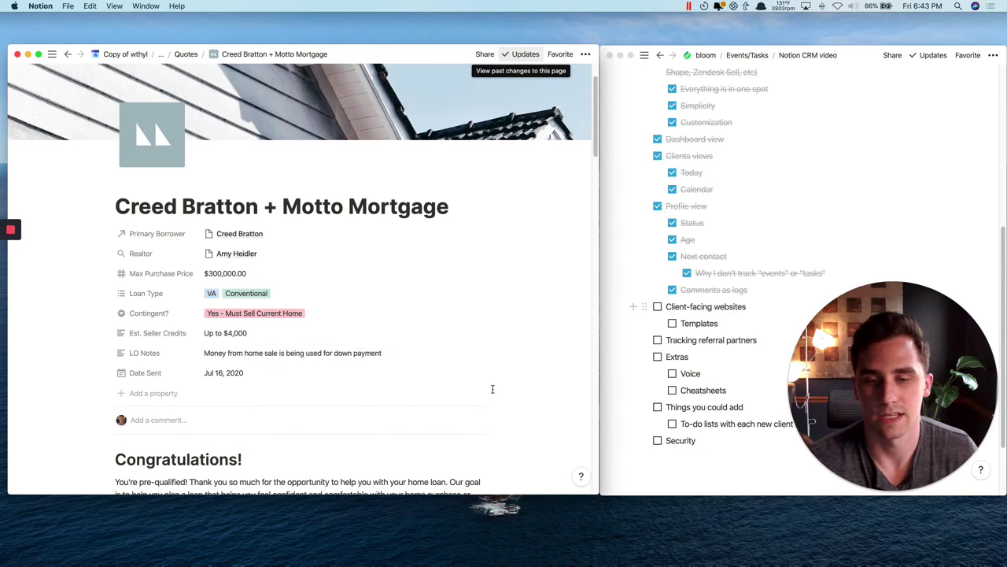
pyautogui.scroll(-8, 493, 389)
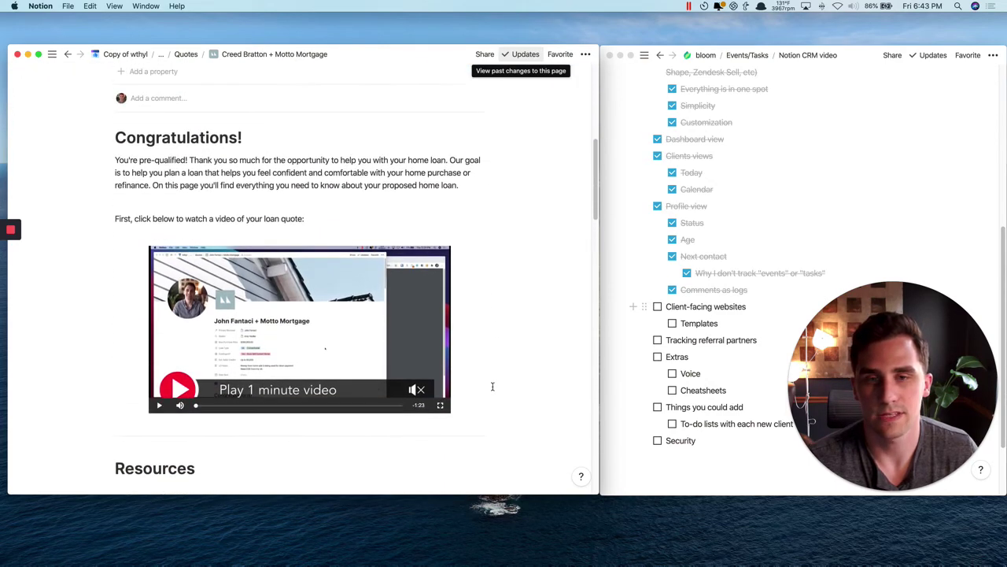
pyautogui.scroll(1, 492, 387)
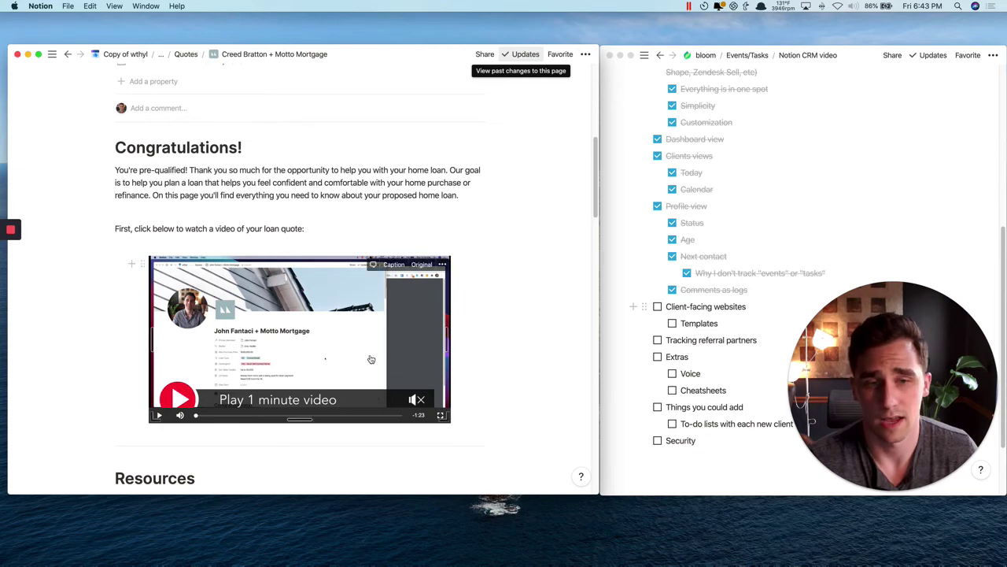
pyautogui.scroll(-10, 530, 406)
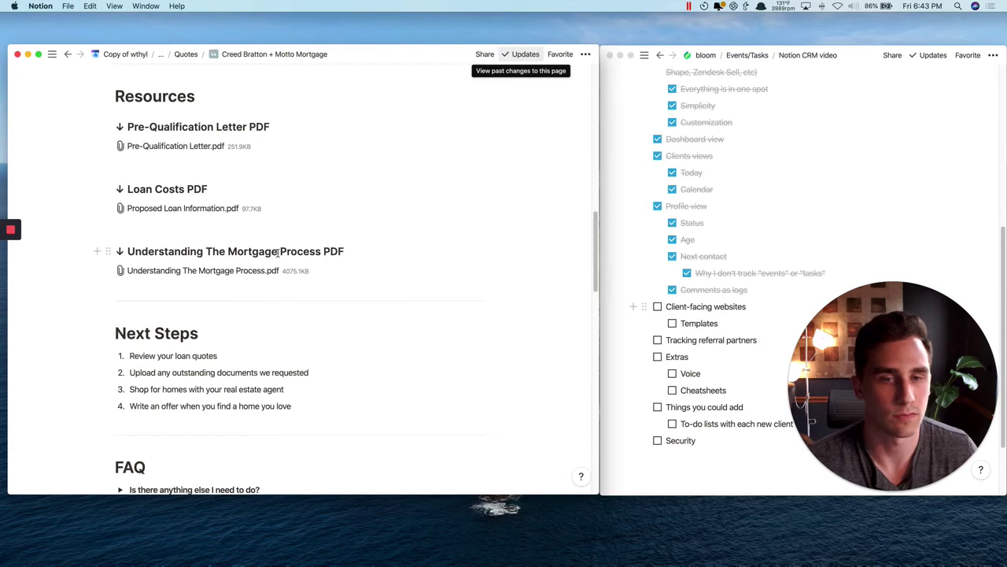
# Review the quote page's Next Steps, FAQ and Your Team sections through to the footer, and return to its beginning.
pyautogui.scroll(-4, 470, 328)
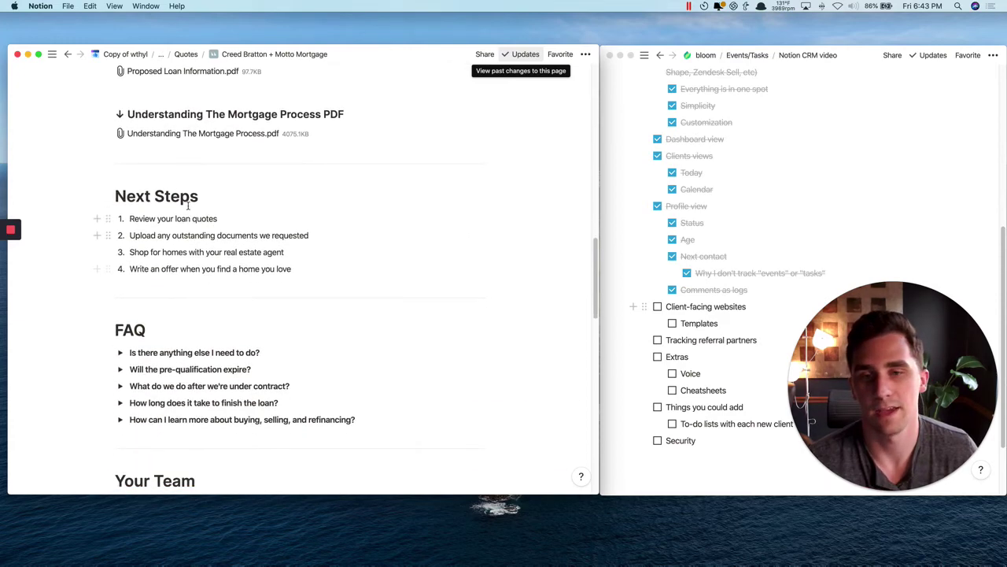
pyautogui.scroll(-3, 243, 285)
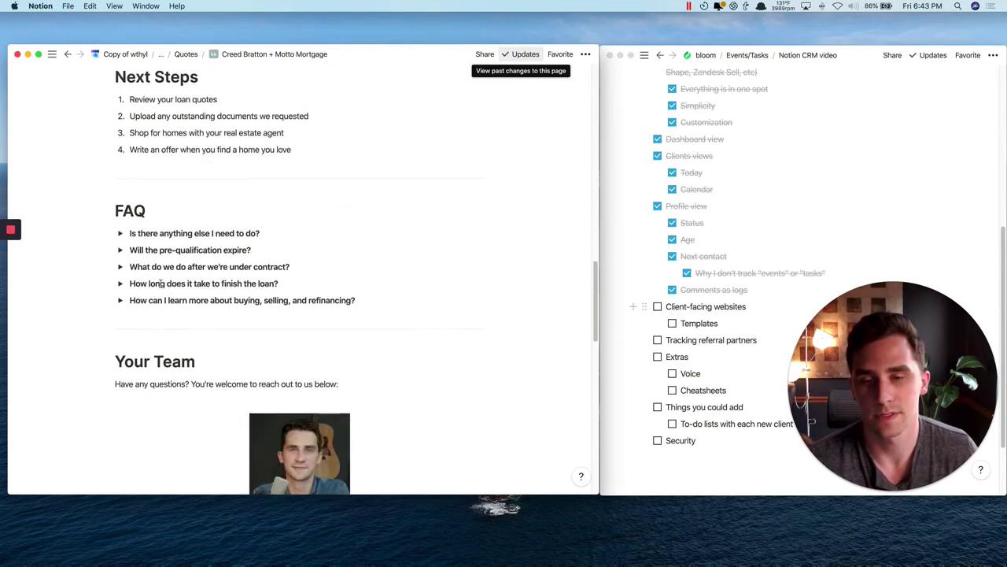
pyautogui.click(120, 229)
pyautogui.click(122, 231)
pyautogui.scroll(-8, 188, 268)
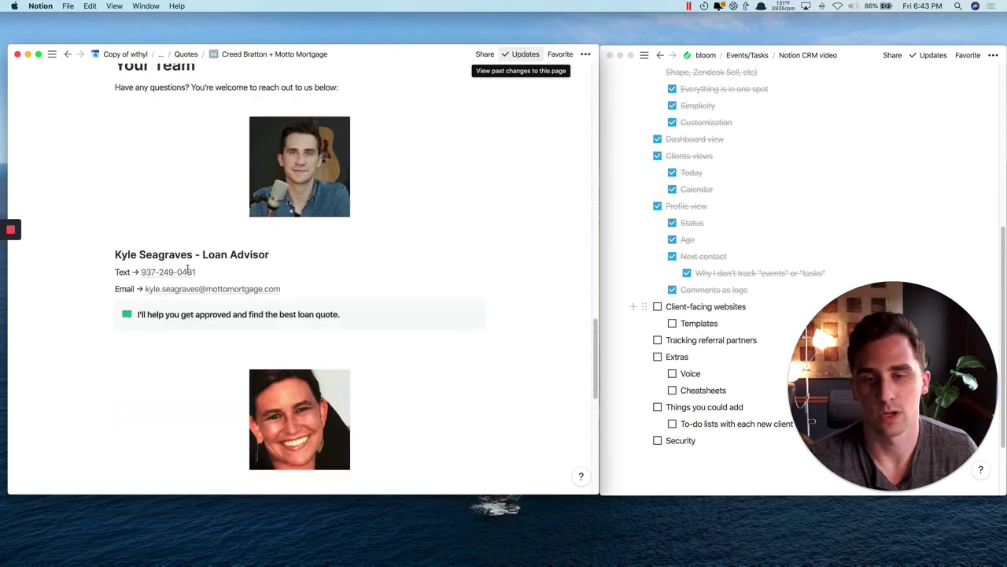
pyautogui.scroll(-3, 187, 269)
pyautogui.scroll(-3, 187, 270)
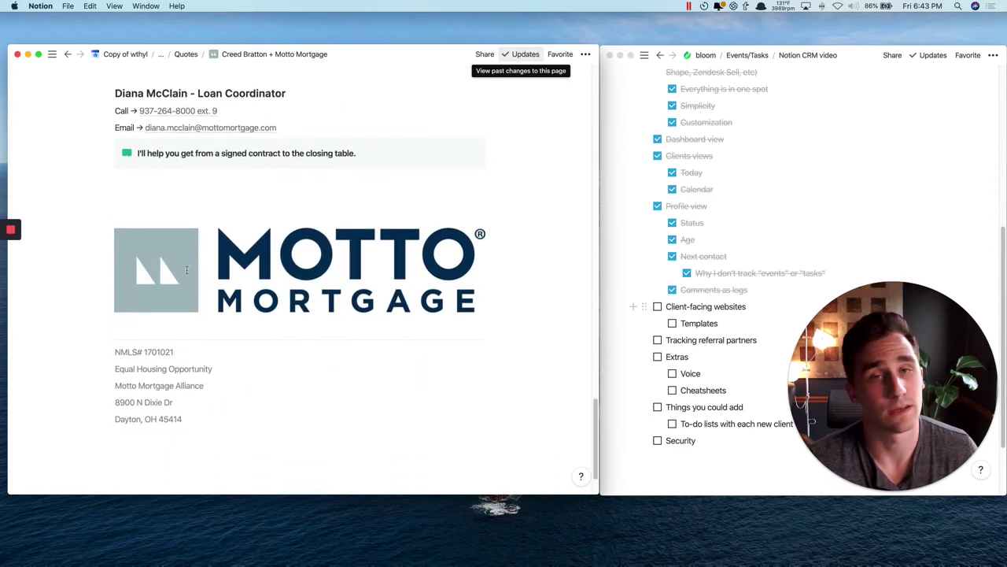
pyautogui.scroll(20, 191, 265)
pyautogui.scroll(4, 251, 265)
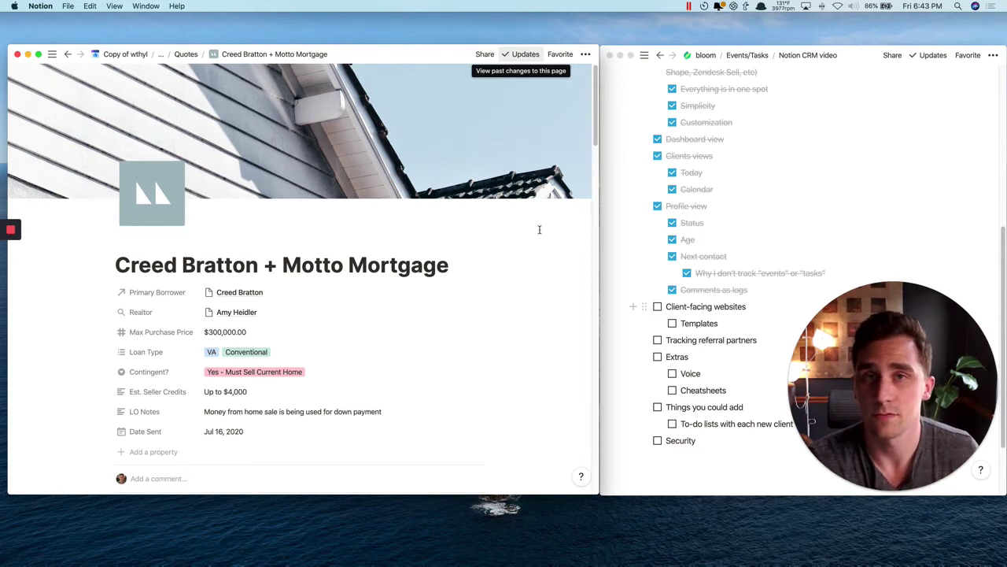
# Check off "Client-facing websites" and its "Templates" sub-item in the video checklist.
pyautogui.click(659, 308)
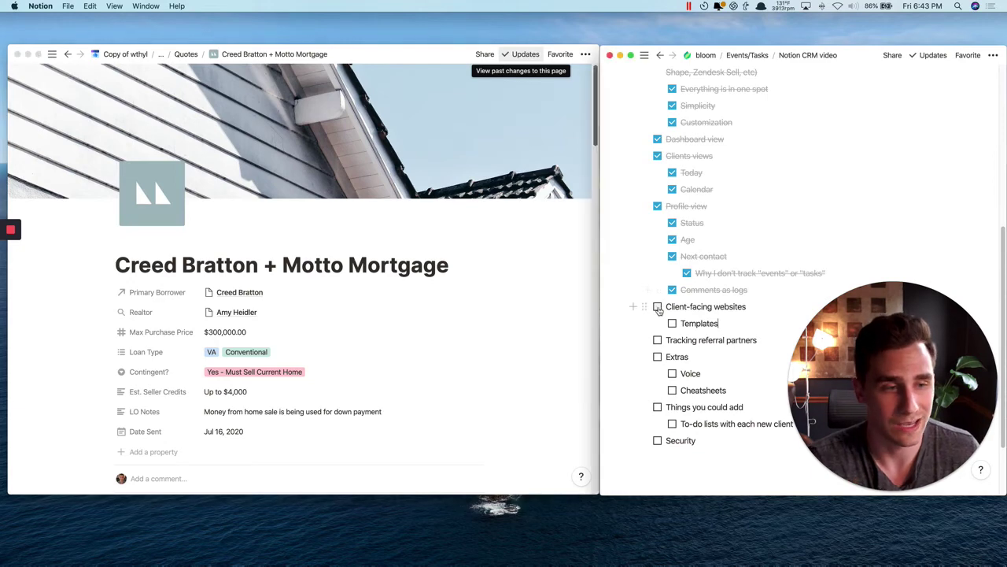
pyautogui.click(657, 307)
pyautogui.click(673, 323)
# Return to the dashboard from the quote and open today's client to contact as a full page.
pyautogui.click(187, 55)
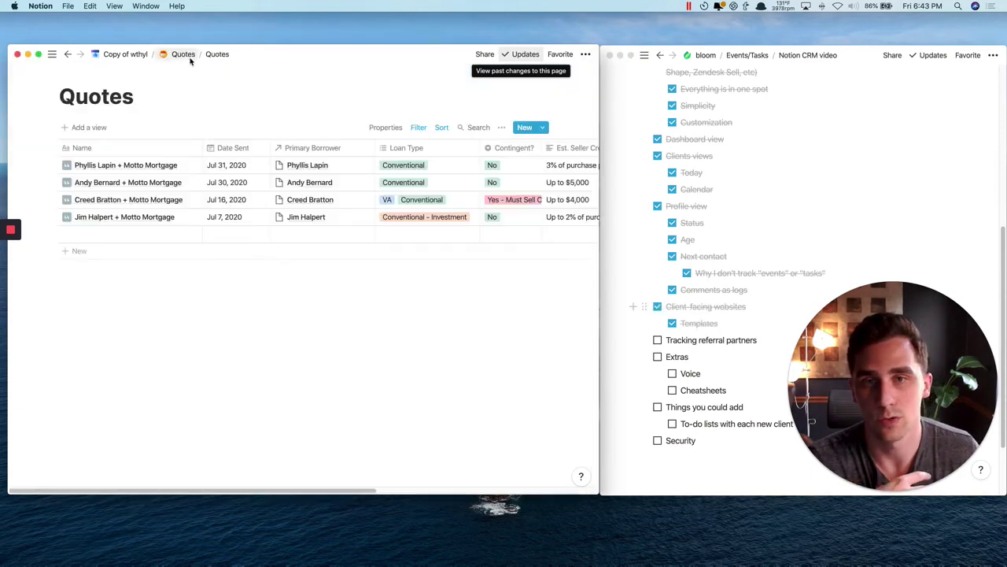
pyautogui.click(126, 54)
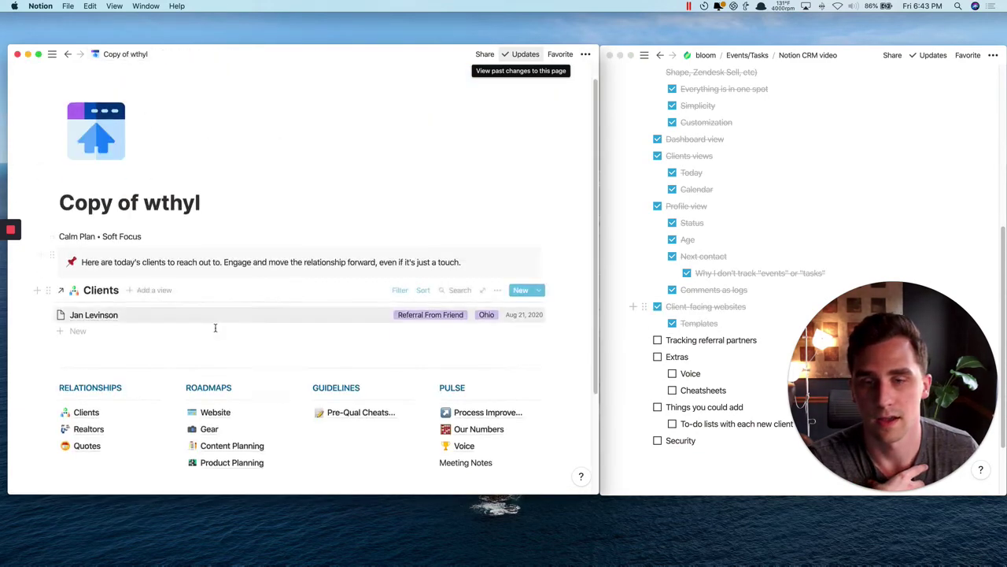
pyautogui.scroll(-2, 112, 194)
pyautogui.click(108, 183)
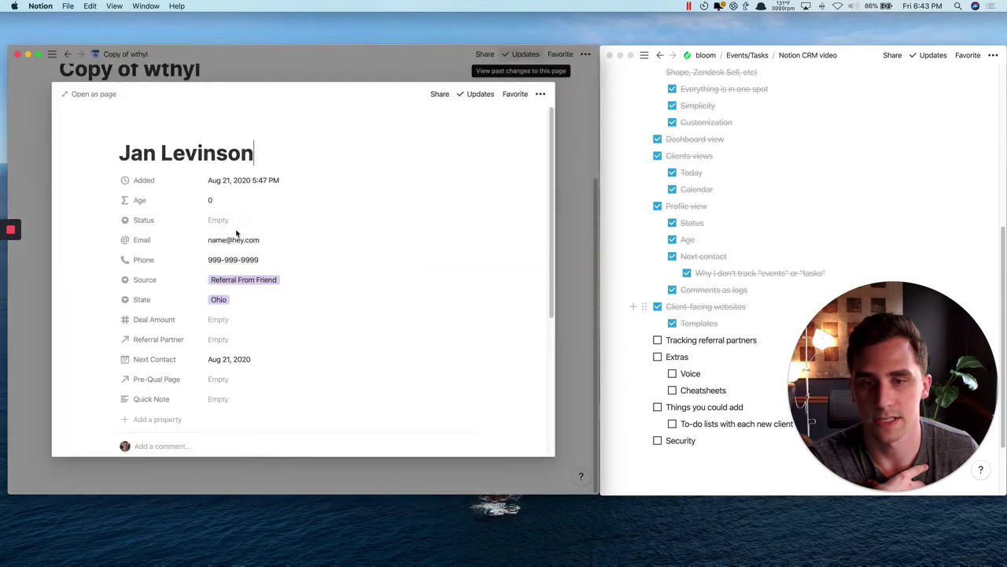
pyautogui.click(83, 94)
# Look over the client's Source options without changing them, and set the Status to House Hunting.
pyautogui.click(270, 263)
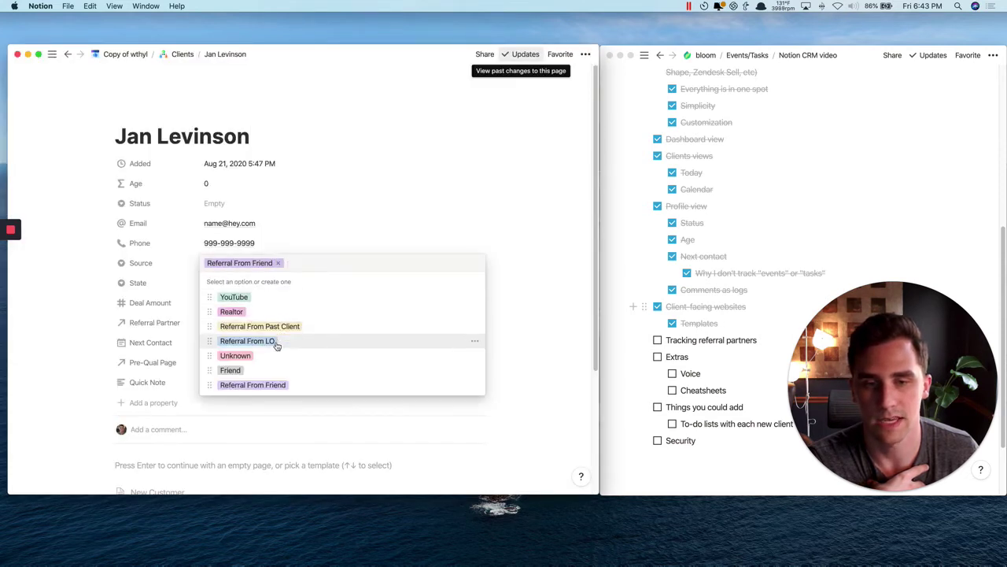
pyautogui.press('Escape')
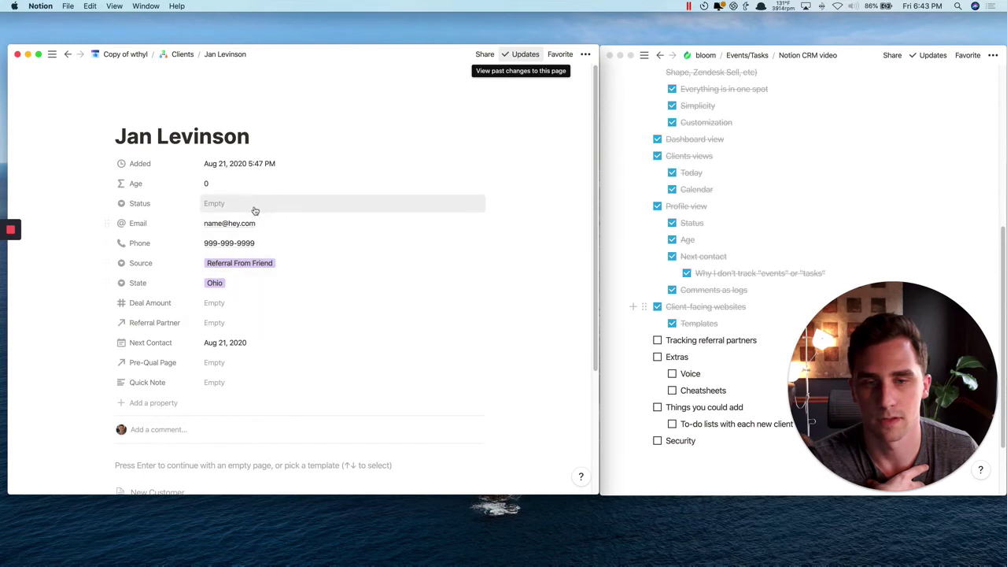
pyautogui.click(254, 208)
pyautogui.click(279, 296)
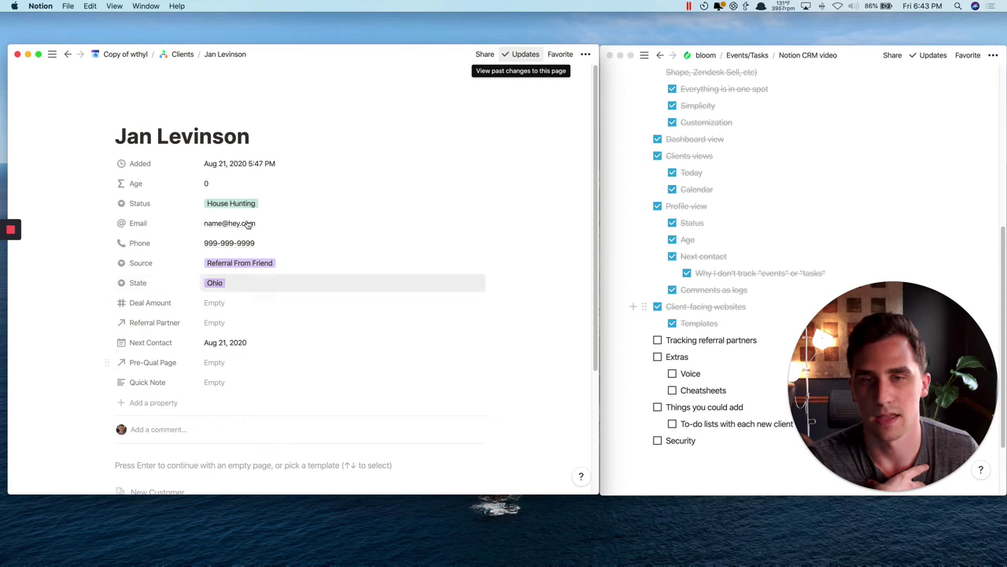
# Open the Quotes database from the dashboard and create a new quote from the saved template.
pyautogui.click(118, 54)
pyautogui.scroll(-3, 156, 369)
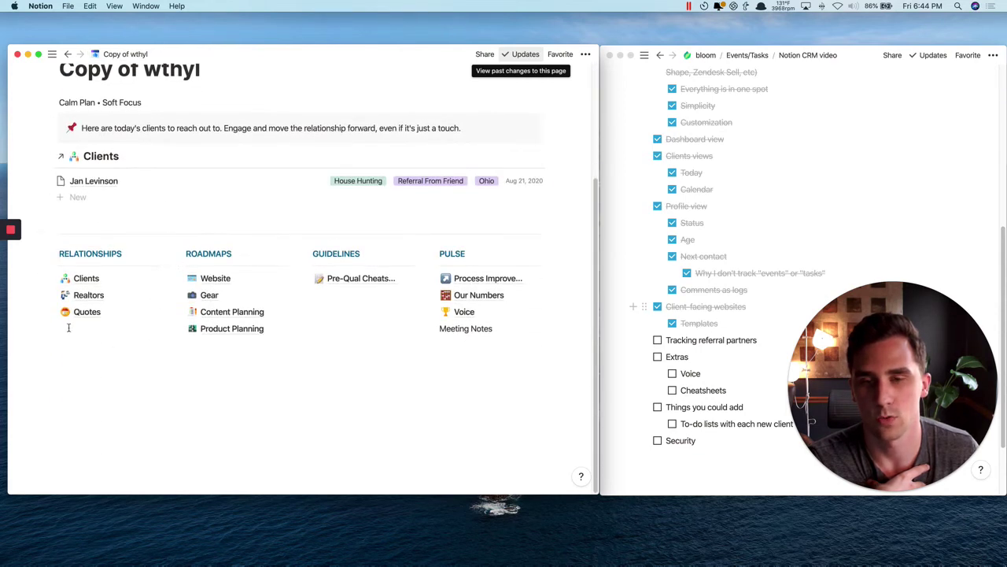
pyautogui.click(83, 312)
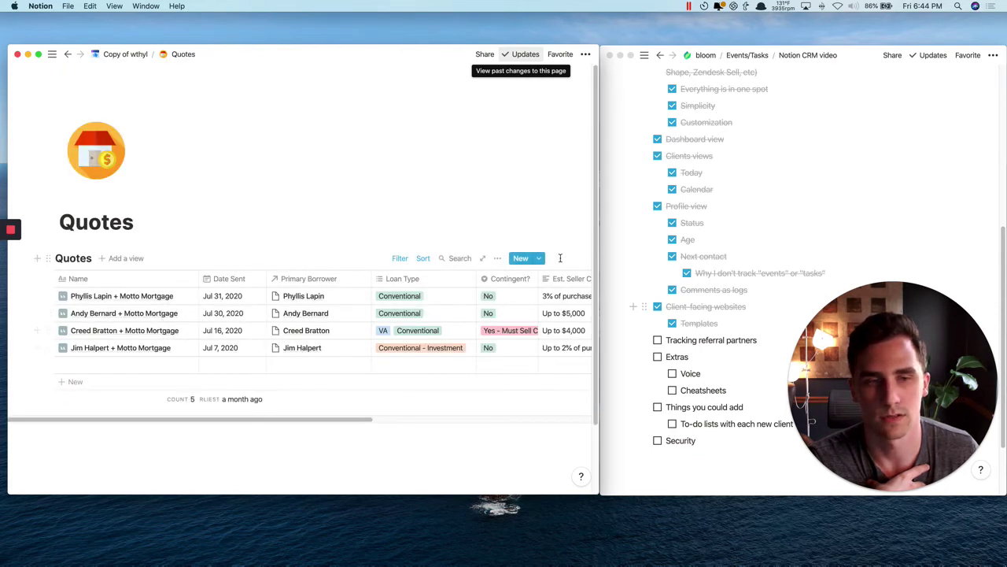
pyautogui.click(538, 258)
pyautogui.click(469, 297)
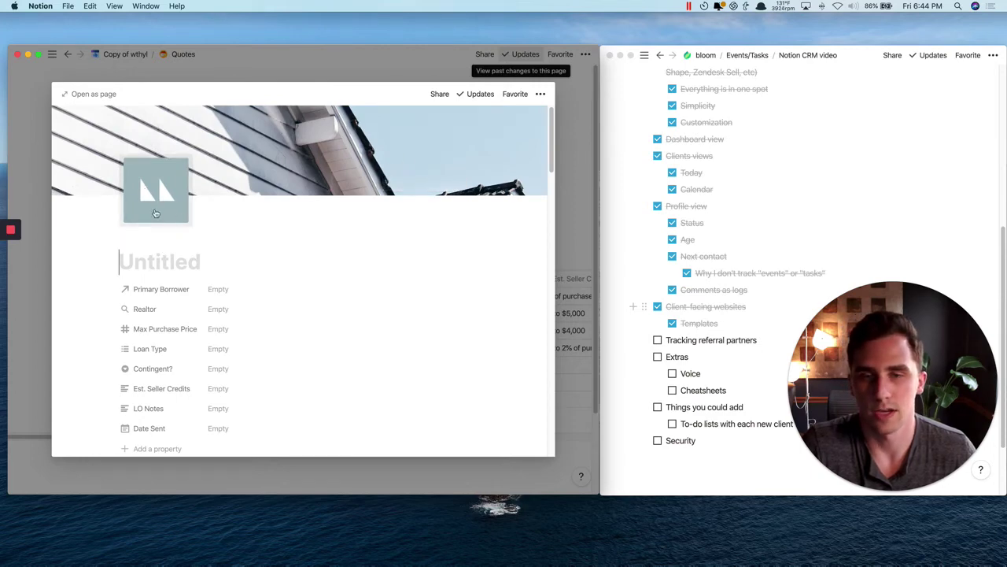
# Review the new quote's template content, including the video and file placeholders, and open it as a full page.
pyautogui.scroll(-3, 288, 334)
pyautogui.scroll(-5, 288, 333)
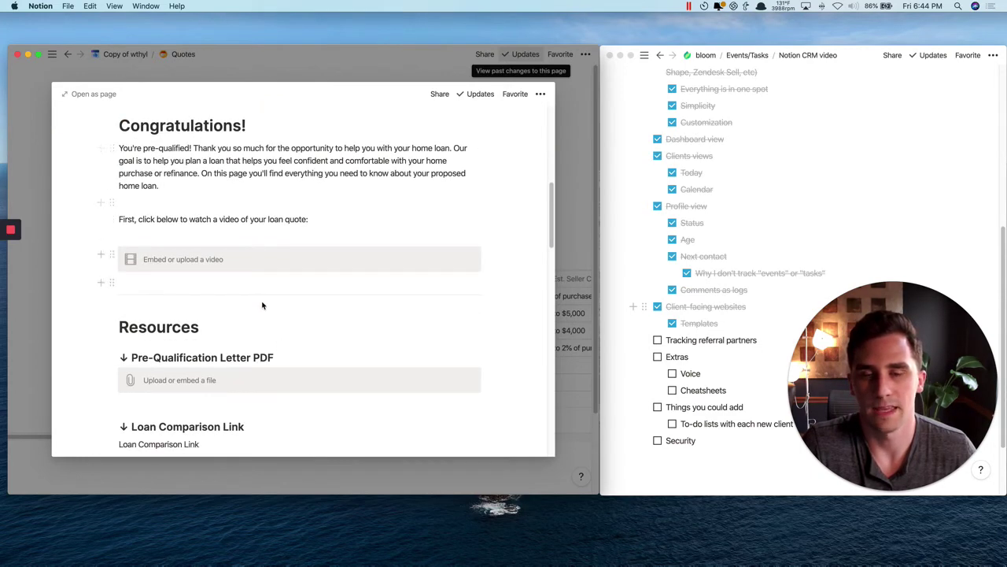
pyautogui.scroll(-5, 263, 305)
pyautogui.scroll(10, 214, 337)
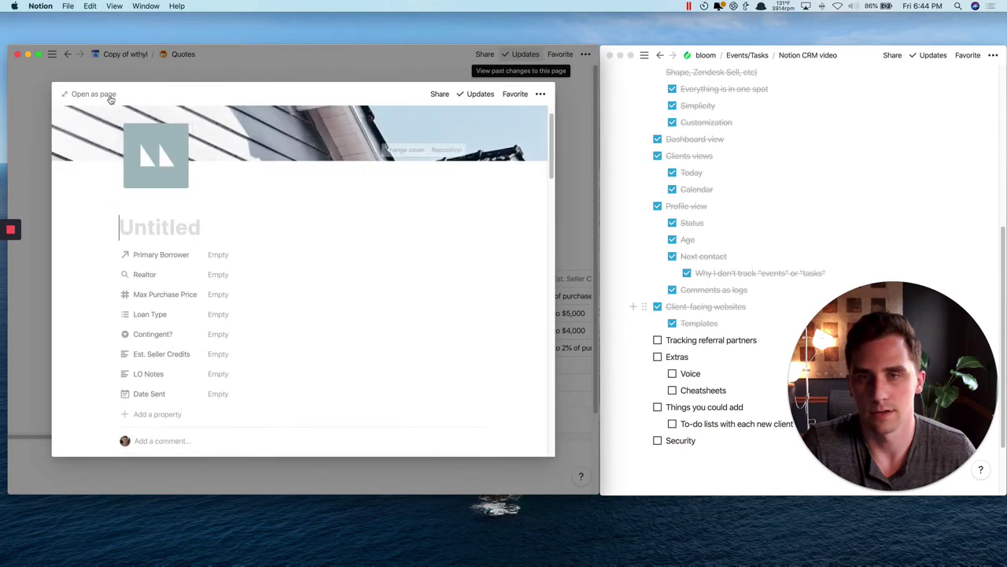
pyautogui.click(110, 97)
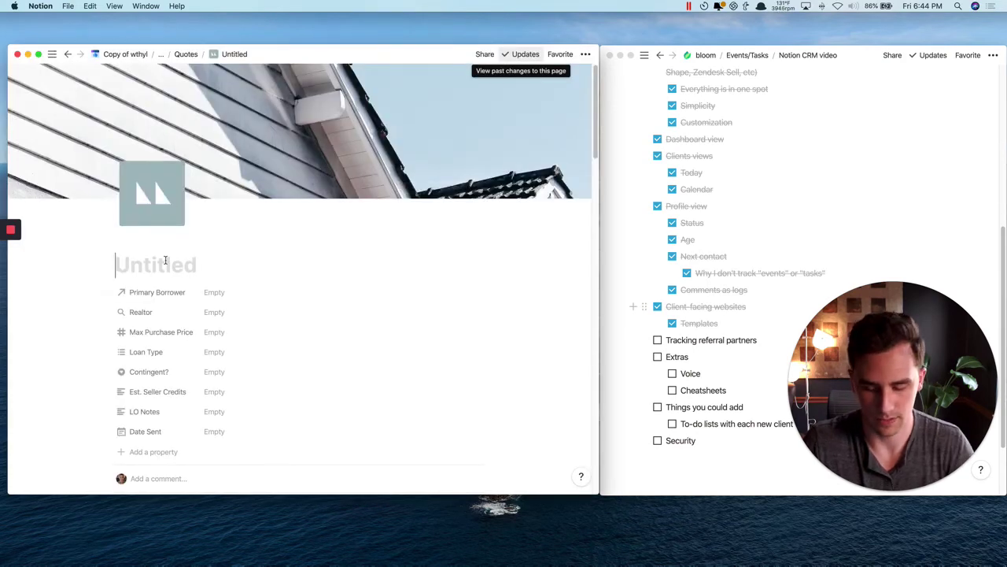
# Title the new quote with the client's full name followed by "+ Motto Mortgage".
pyautogui.write('Jan L')
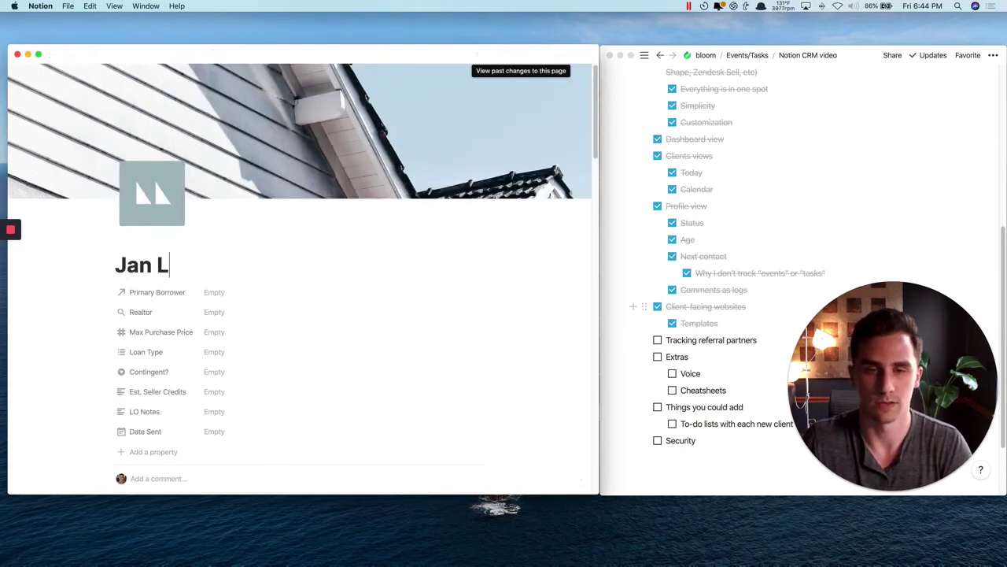
pyautogui.write('evinson')
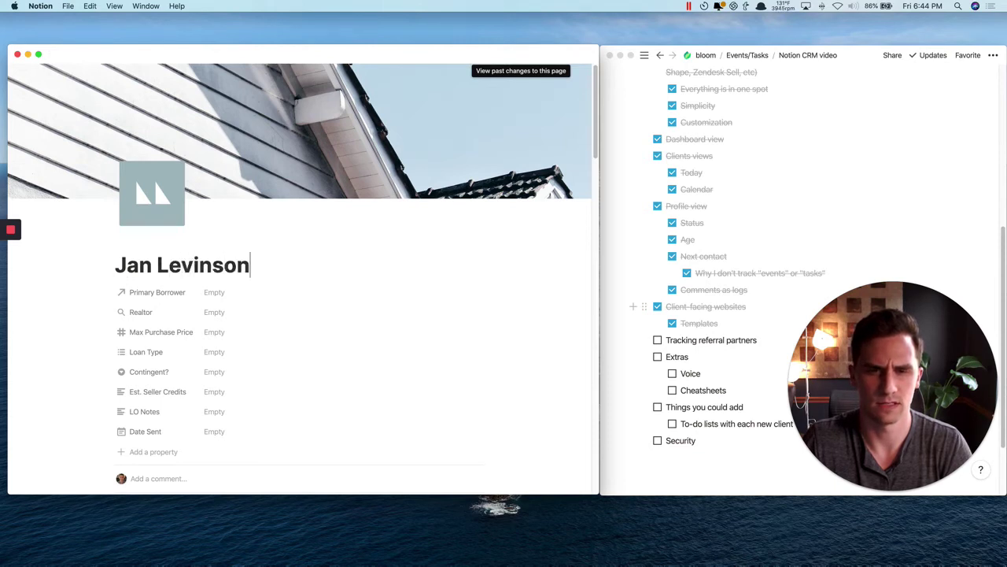
pyautogui.write(' + Motto ')
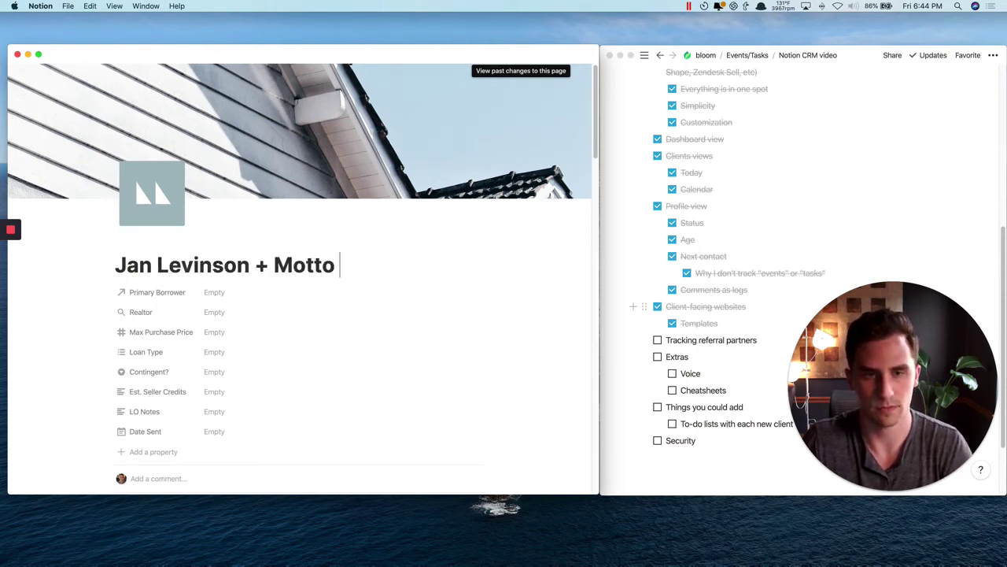
pyautogui.write('Mortgage')
pyautogui.press('Return')
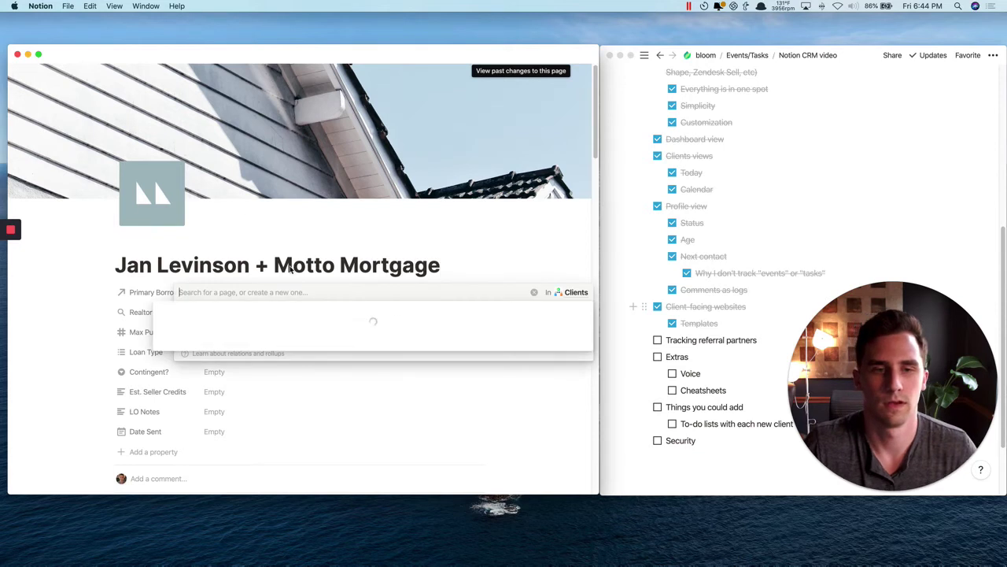
# Find the same client in the Clients database and link them as the quote's Primary Borrower.
pyautogui.click(207, 267)
pyautogui.scroll(-2, 219, 310)
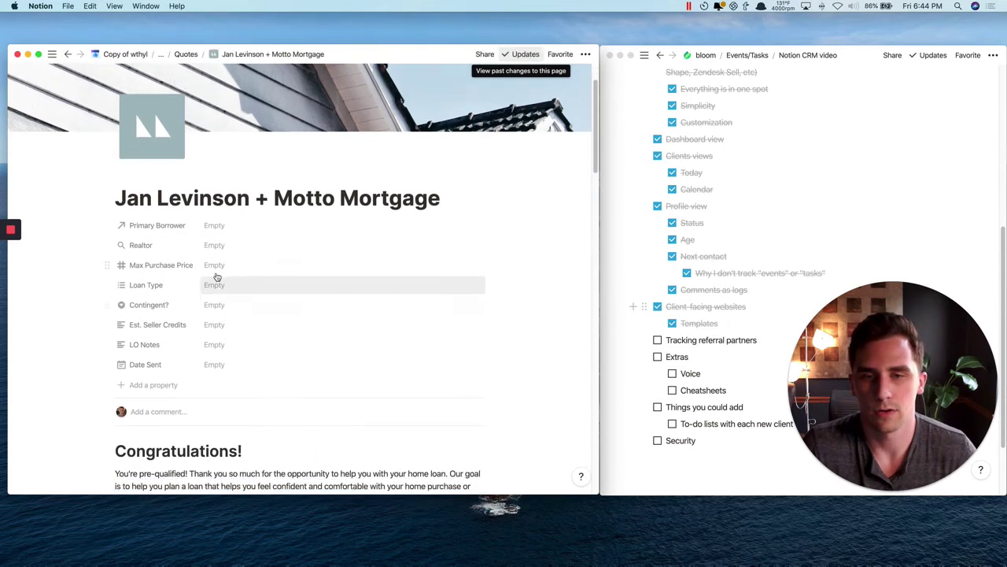
pyautogui.click(227, 230)
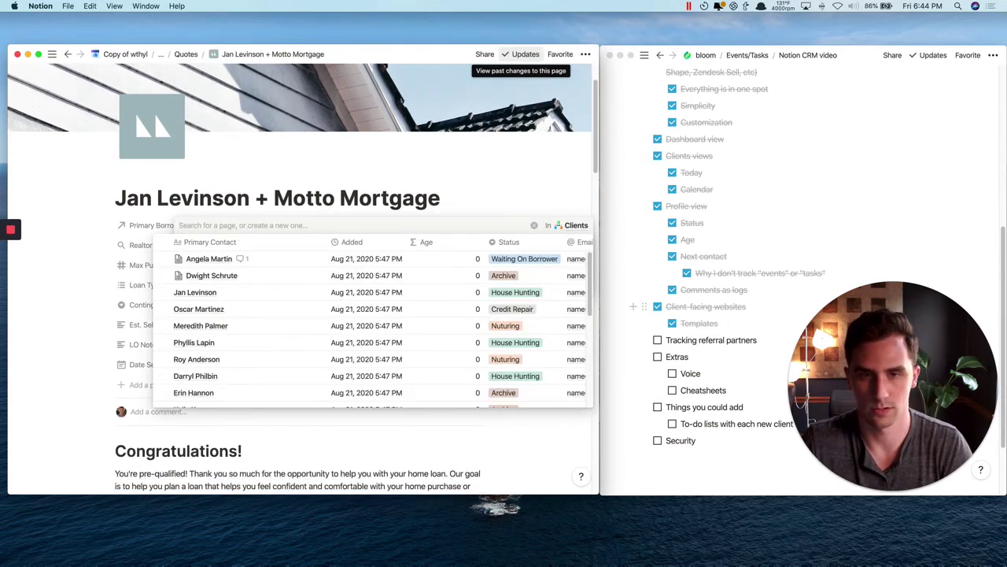
pyautogui.write('jan')
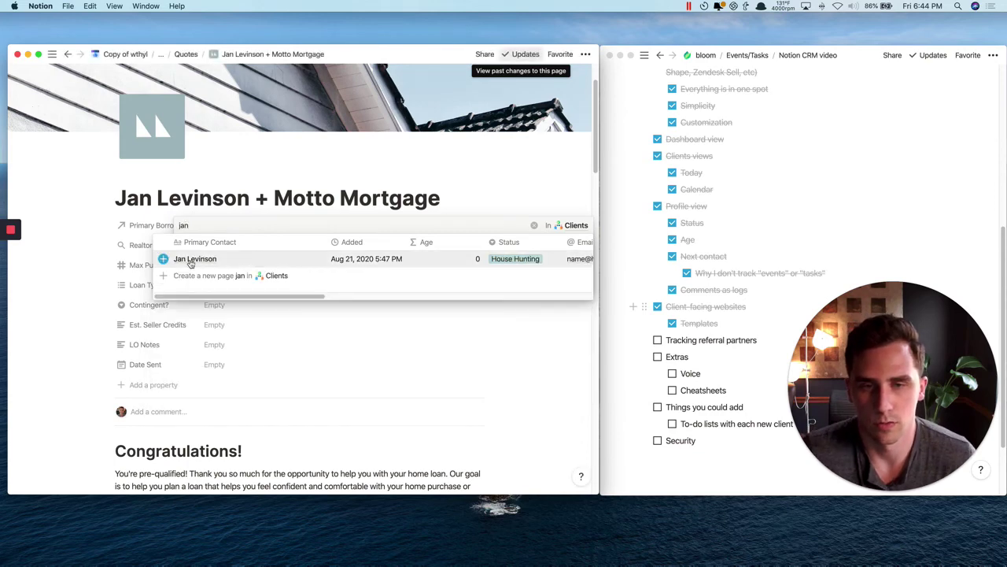
pyautogui.click(190, 260)
pyautogui.click(414, 363)
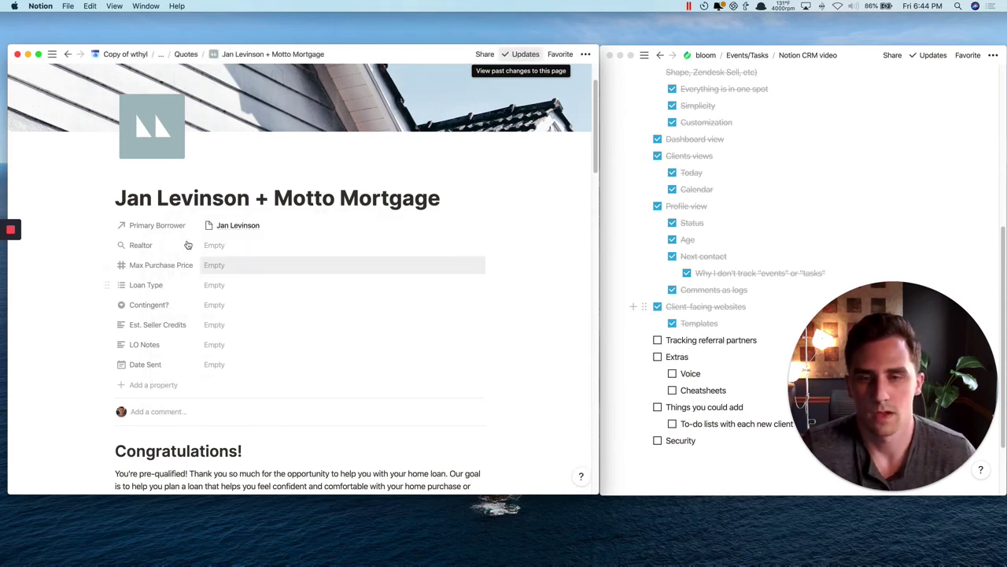
# Review the new quote page from its properties through the video and file placeholders, next steps, FAQ and team section.
pyautogui.scroll(-8, 188, 245)
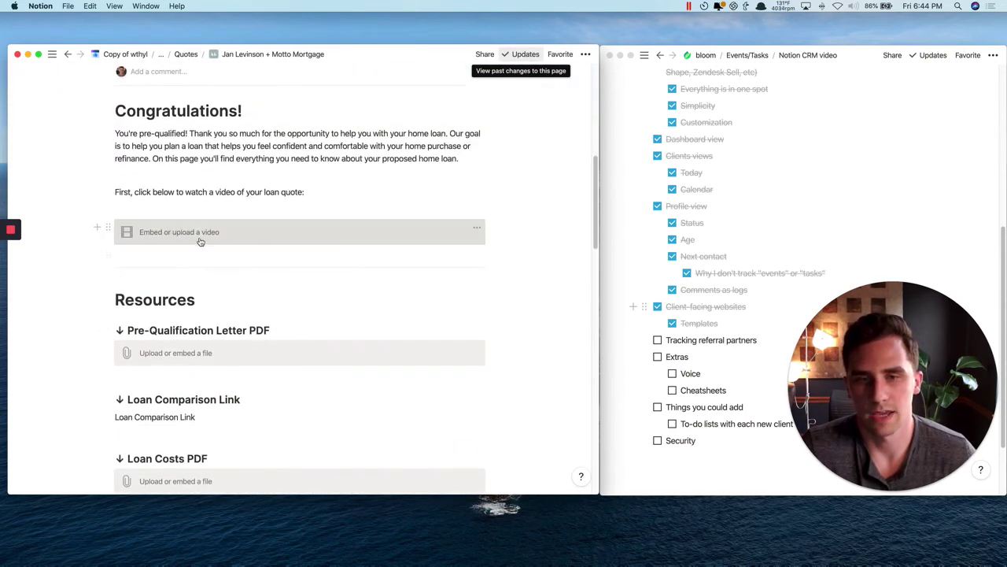
pyautogui.scroll(-3, 203, 248)
pyautogui.scroll(-2, 307, 314)
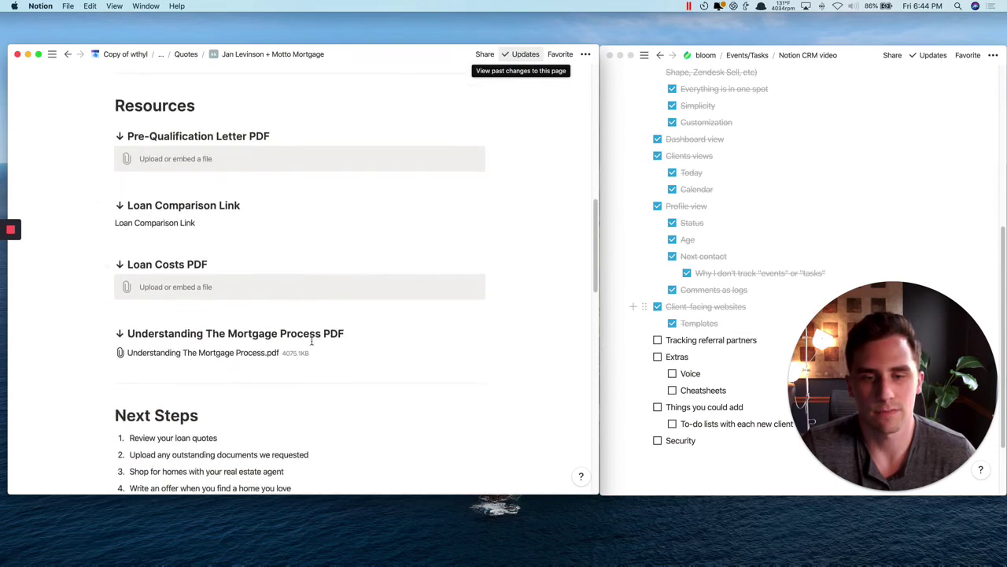
pyautogui.scroll(-14, 312, 340)
pyautogui.scroll(3, 314, 352)
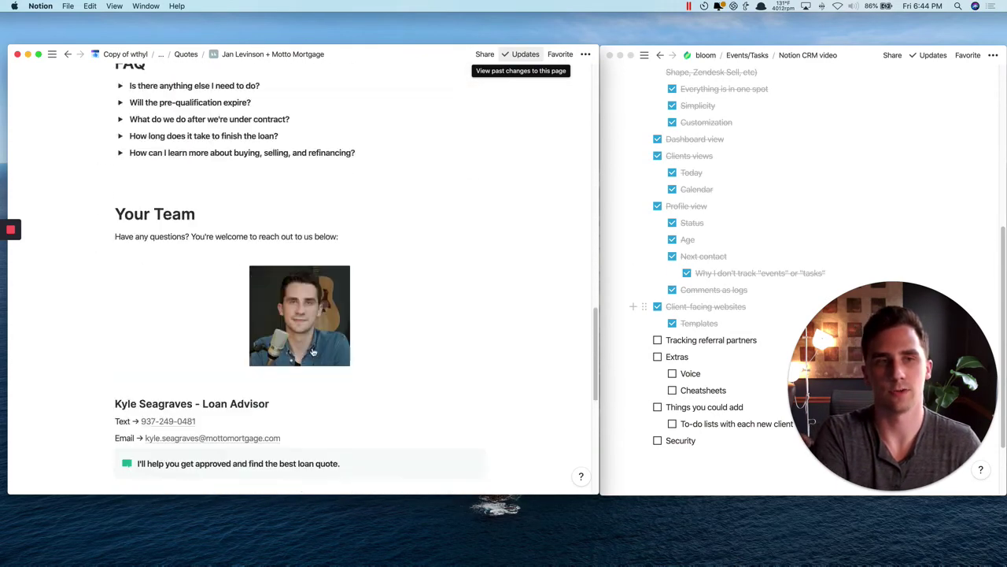
pyautogui.scroll(20, 313, 352)
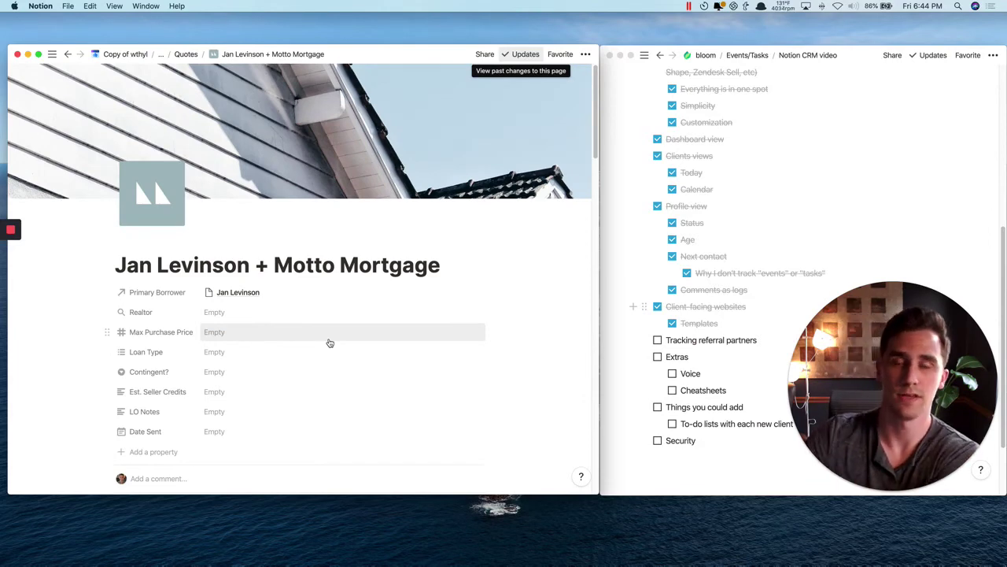
pyautogui.scroll(-10, 330, 343)
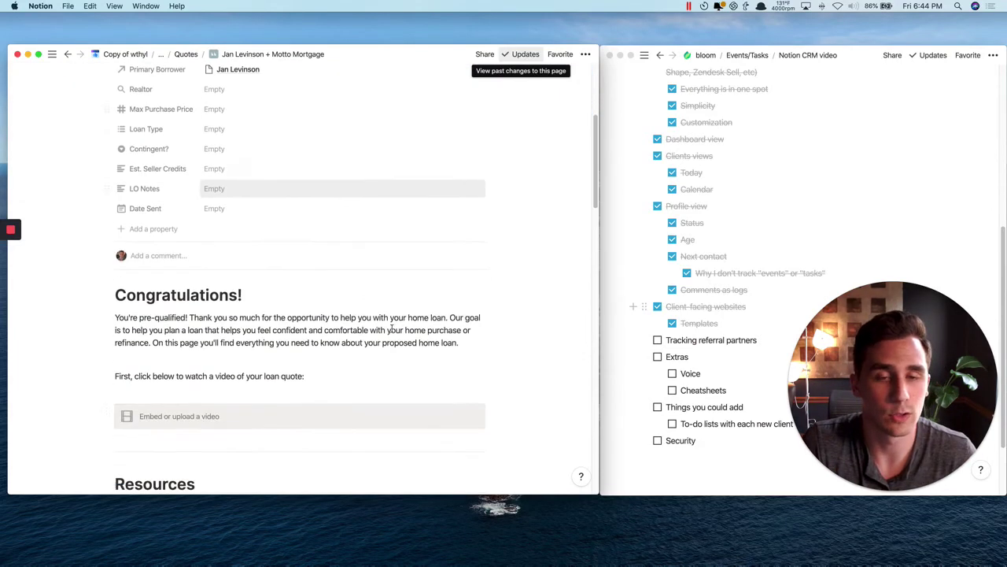
pyautogui.scroll(-3, 385, 321)
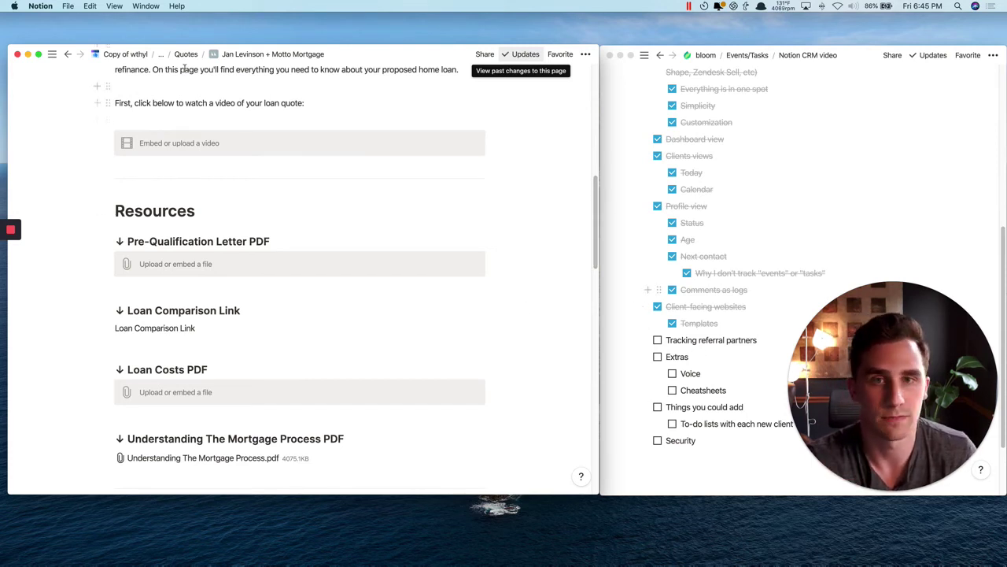
# Return to the Copy of wthyl dashboard and open the Realtors database to look through its list of referral partners.
pyautogui.click(145, 60)
pyautogui.scroll(-2, 91, 297)
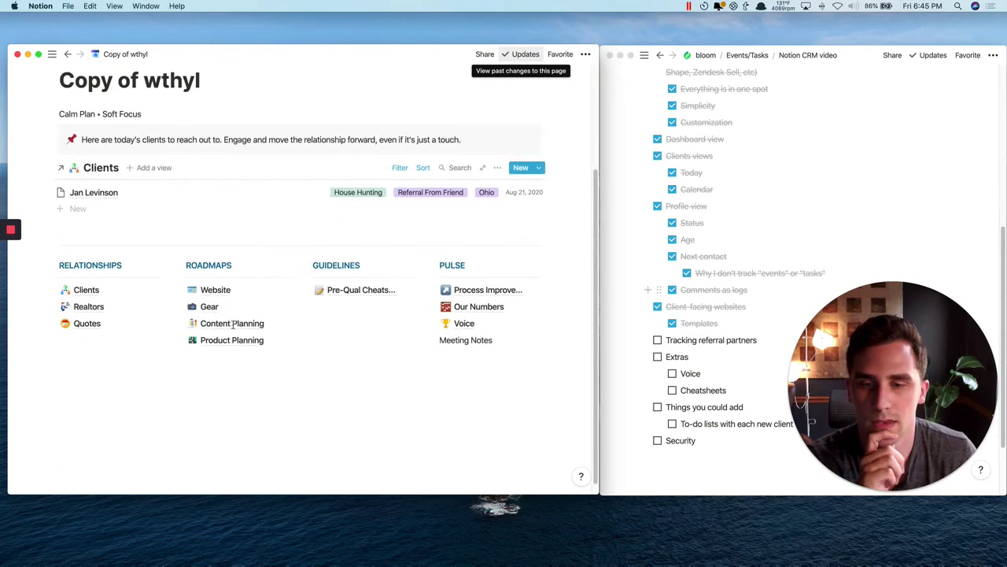
pyautogui.click(89, 301)
pyautogui.scroll(-2, 118, 315)
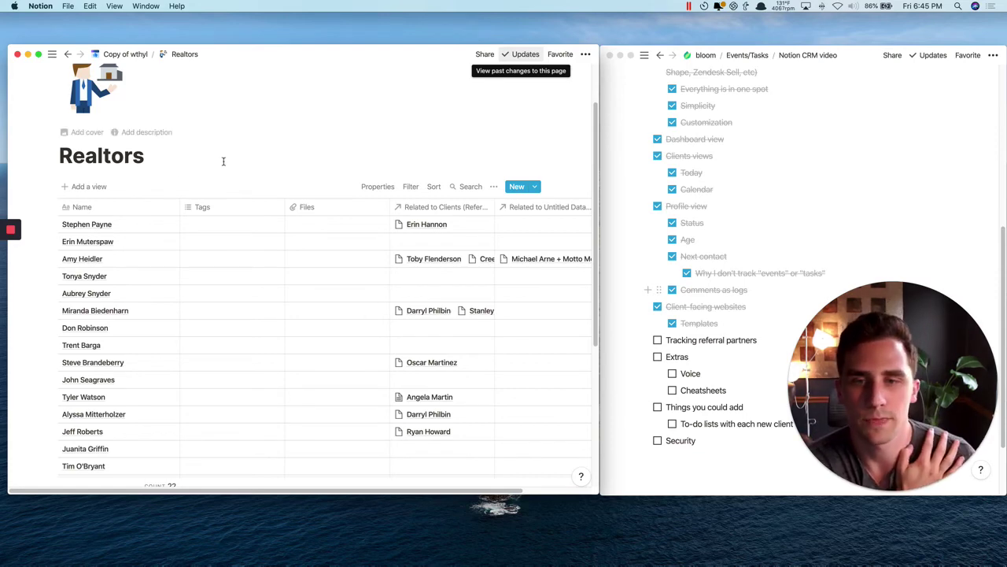
pyautogui.scroll(-4, 187, 314)
pyautogui.scroll(5, 185, 311)
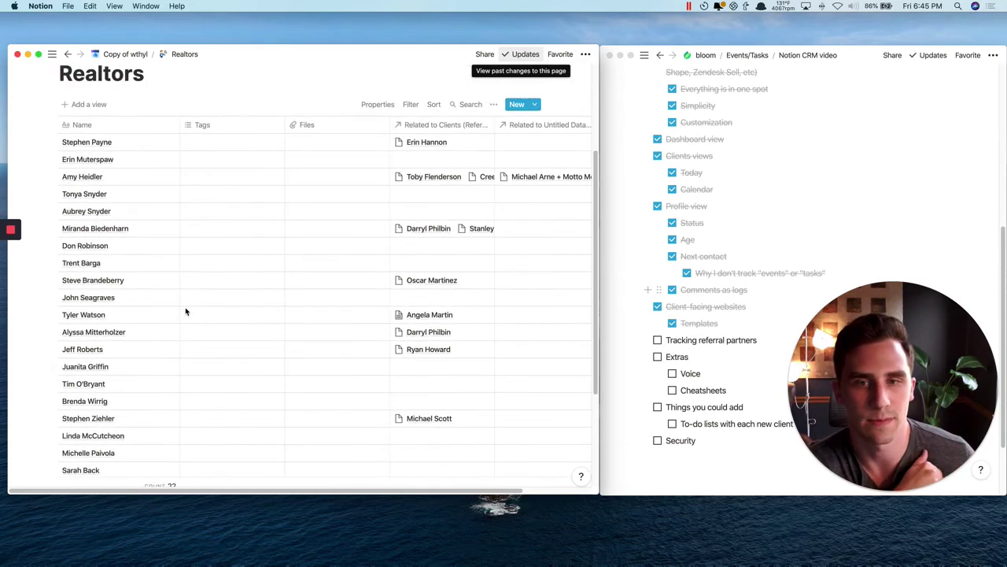
# Open the first and third realtors' records in turn to view their related clients and quotes, closing each one.
pyautogui.click(159, 140)
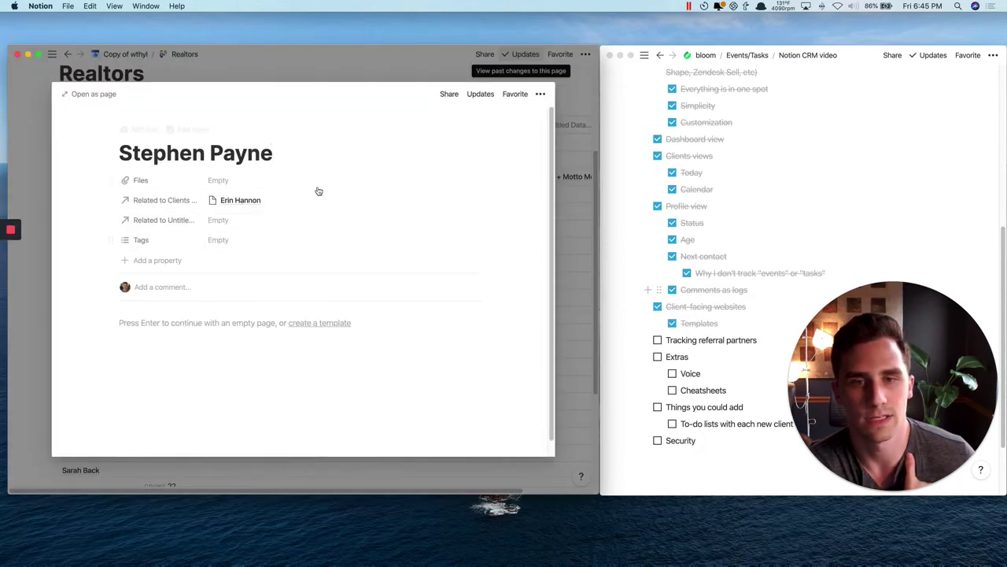
pyautogui.click(580, 207)
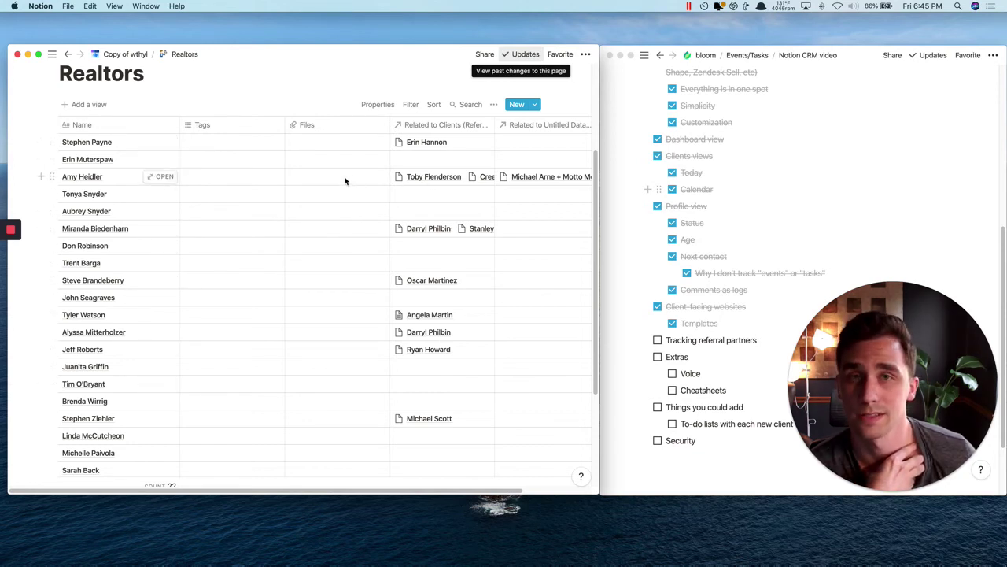
pyautogui.click(160, 177)
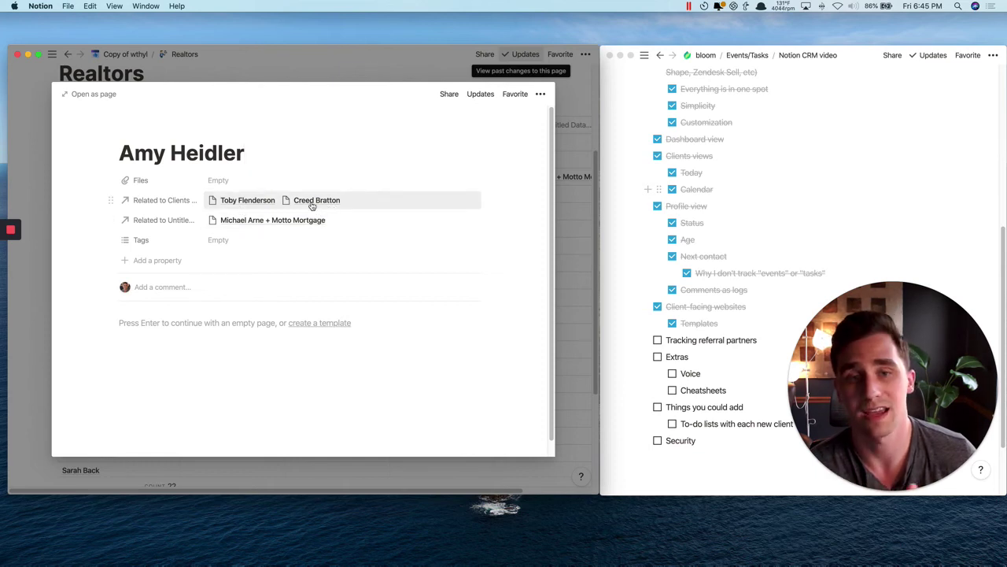
pyautogui.click(340, 76)
# Tick off "Tracking referral partners" in the video checklist and return to the Copy of wthyl dashboard.
pyautogui.click(656, 340)
pyautogui.click(658, 340)
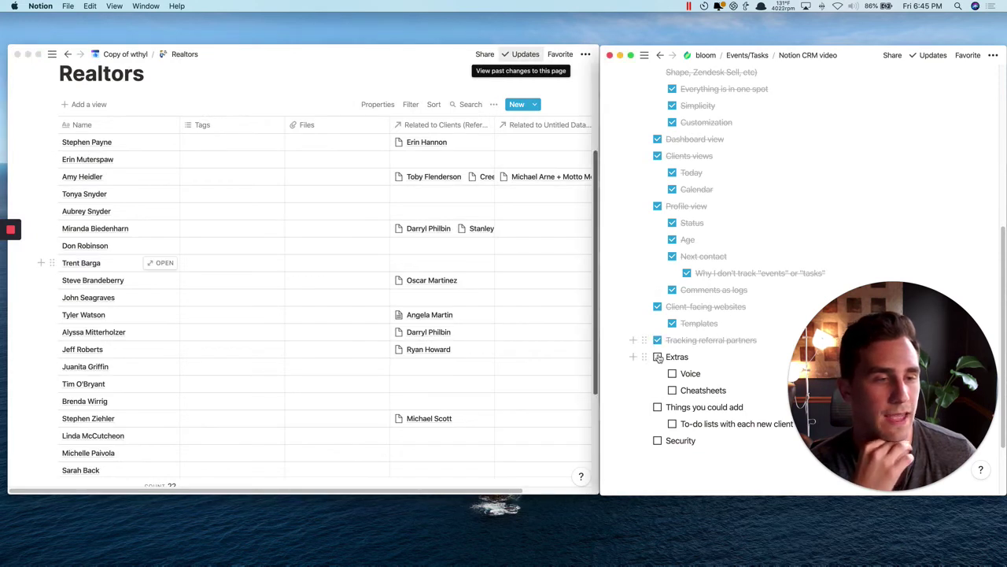
pyautogui.click(141, 54)
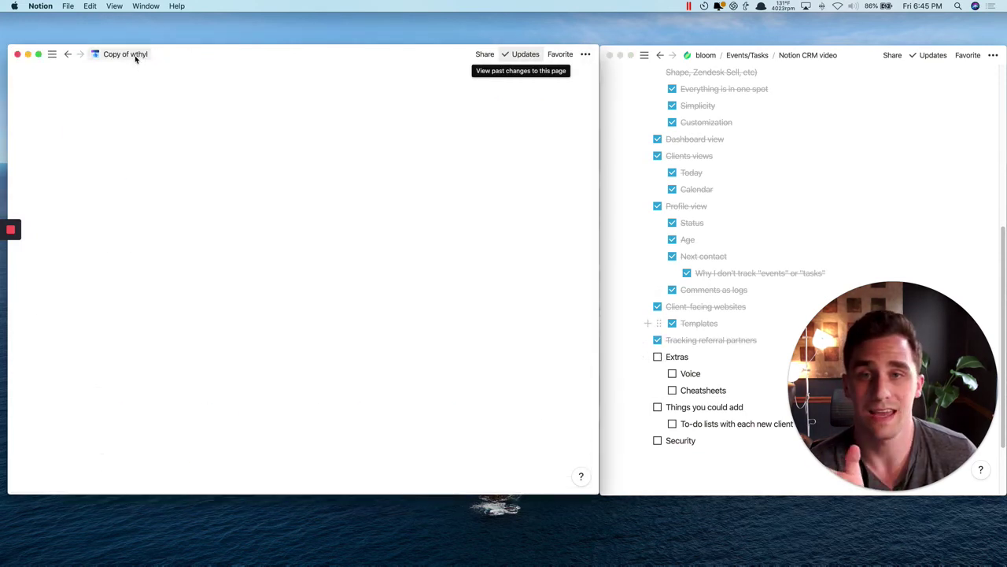
pyautogui.scroll(-2, 284, 220)
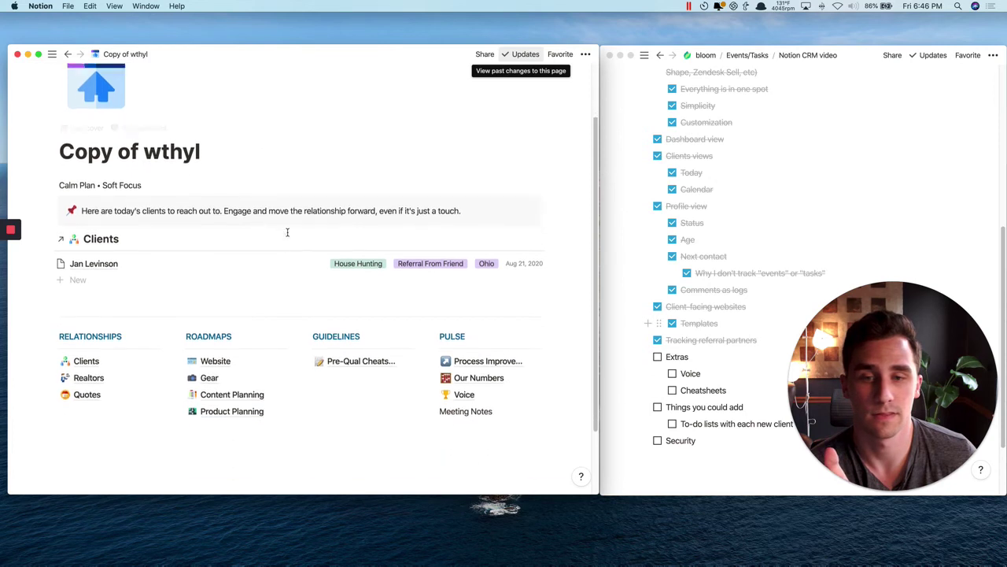
pyautogui.scroll(2, 288, 229)
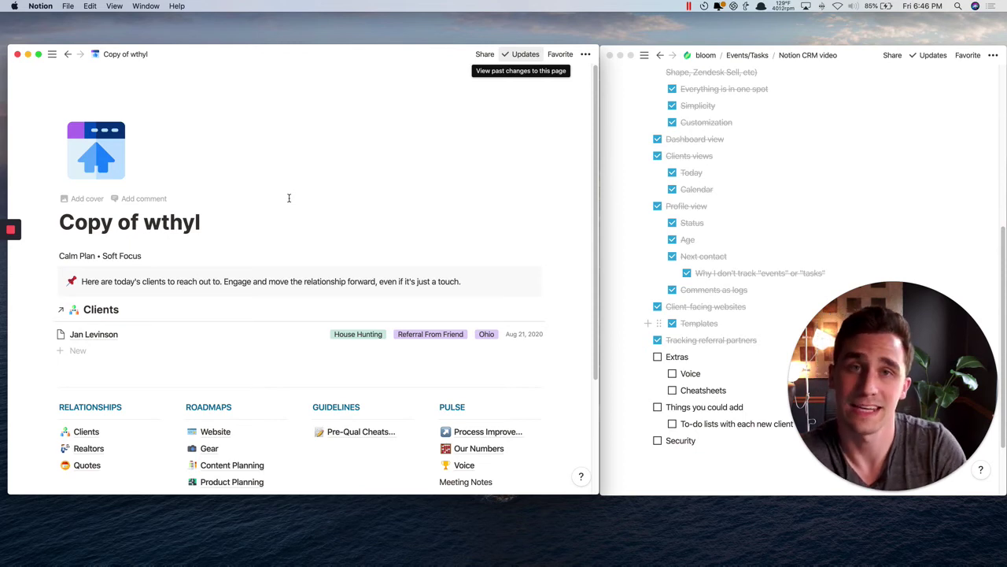
pyautogui.scroll(-3, 286, 218)
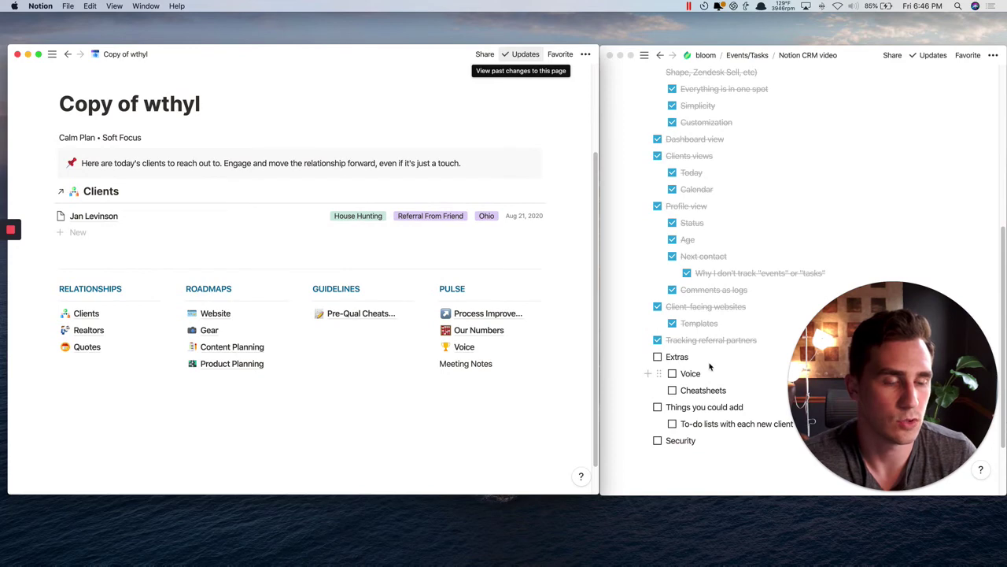
# Tick off "Voice" in the video checklist and open the Voice page from the dashboard to view its Praise table.
pyautogui.click(672, 374)
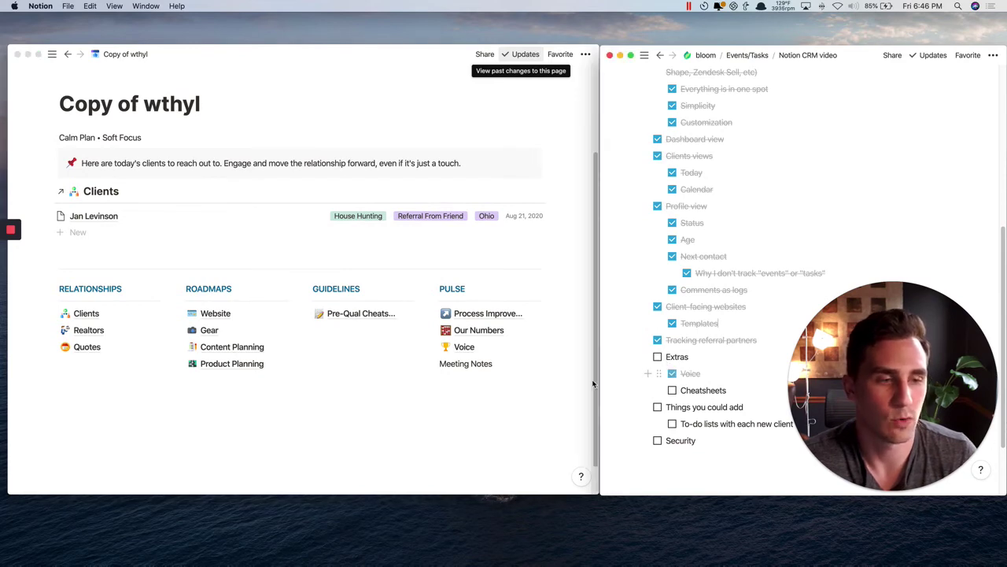
pyautogui.click(466, 349)
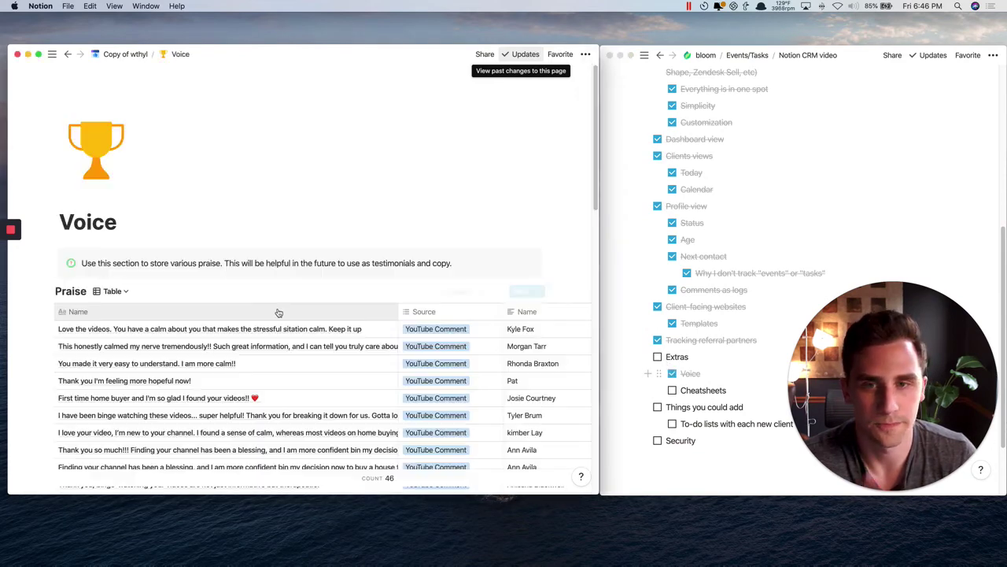
pyautogui.scroll(-5, 315, 313)
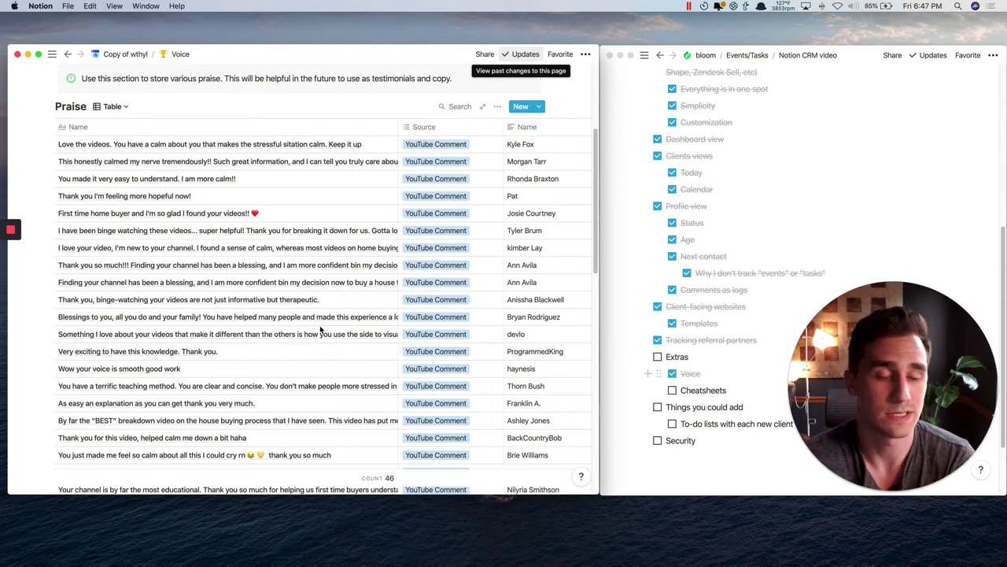
pyautogui.scroll(-5, 307, 324)
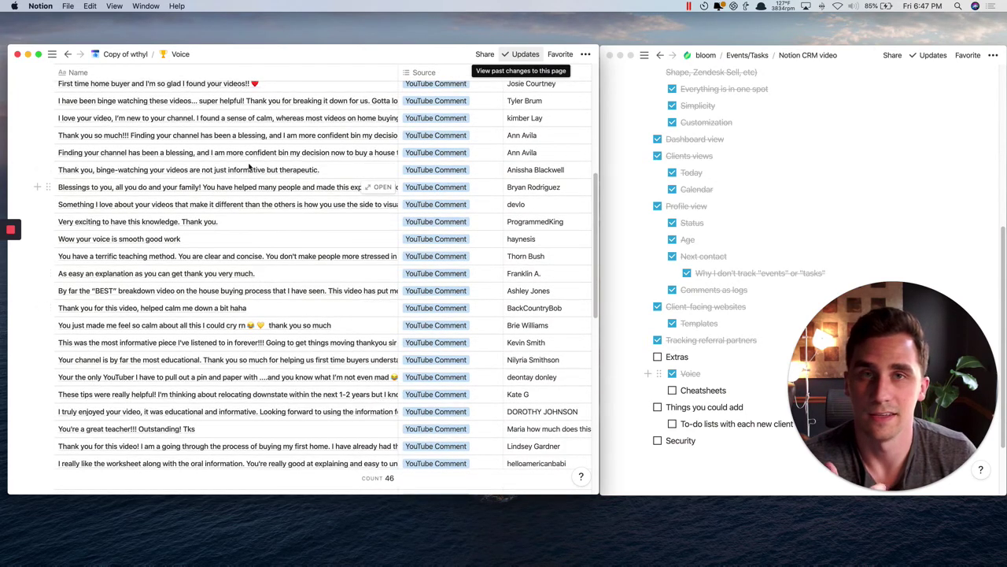
# Expand the praise comment about finding "a sense of calm" and check another comment that mentions calming down.
pyautogui.click(257, 120)
pyautogui.doubleClick(265, 118)
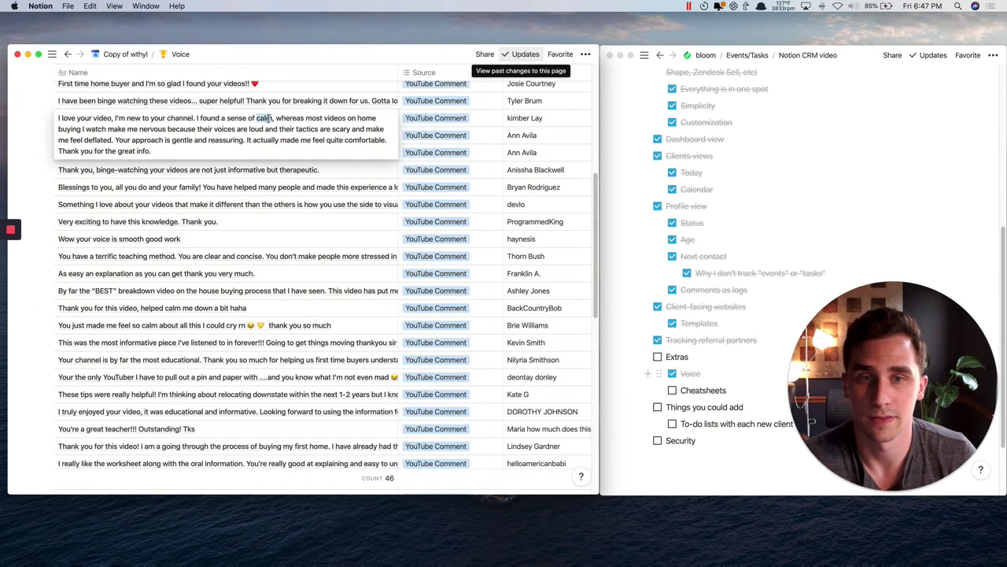
pyautogui.press('Escape')
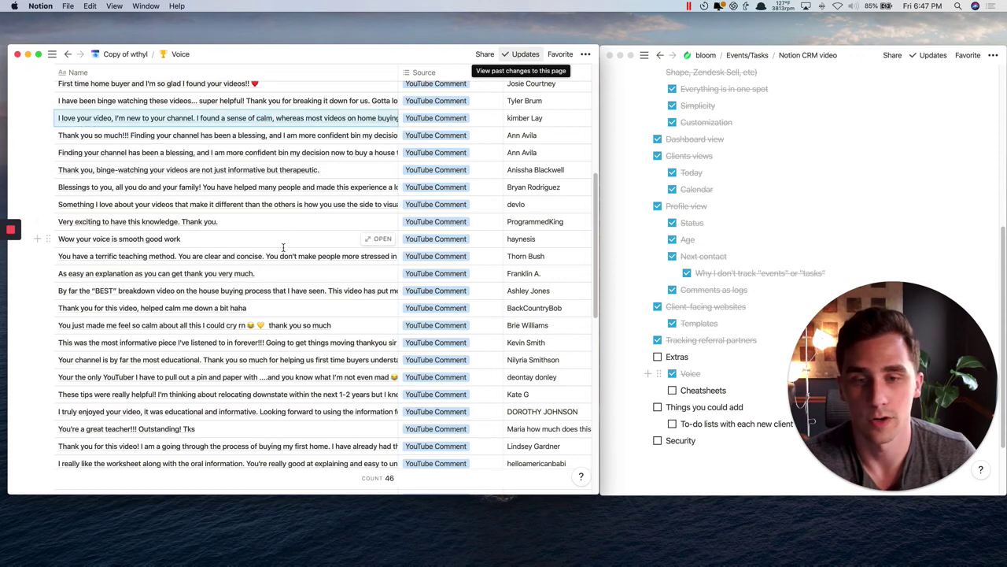
pyautogui.doubleClick(172, 308)
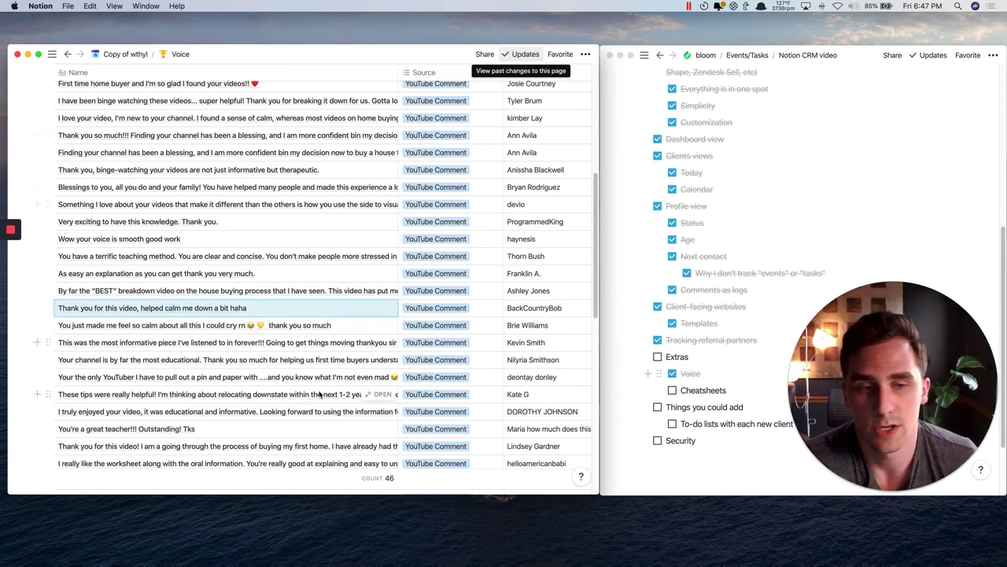
# Examine the collected YouTube comments throughout the Praise table for recurring wording usable as testimonials and copy.
pyautogui.scroll(-5, 254, 206)
pyautogui.scroll(-3, 365, 211)
pyautogui.scroll(15, 365, 211)
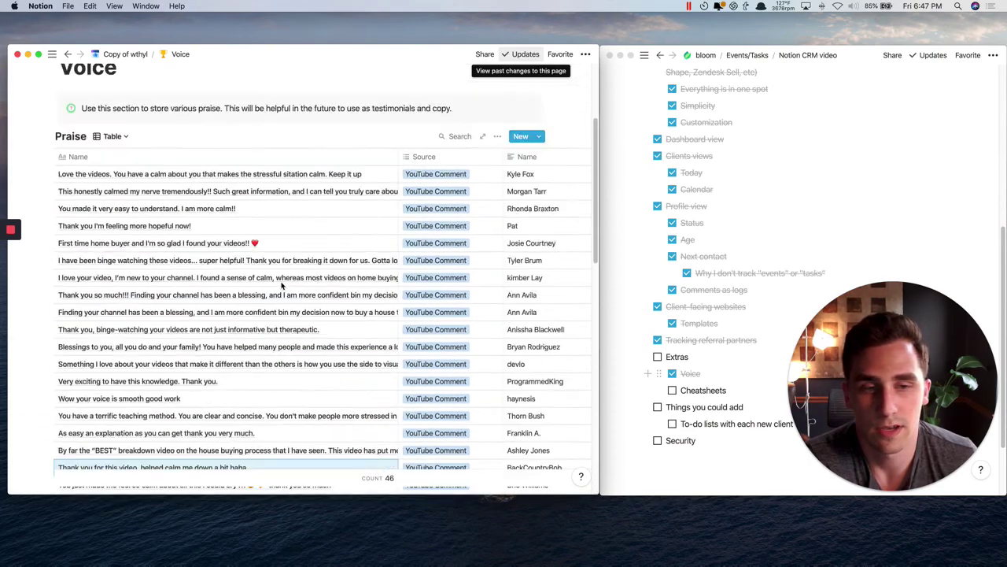
pyautogui.scroll(-5, 331, 244)
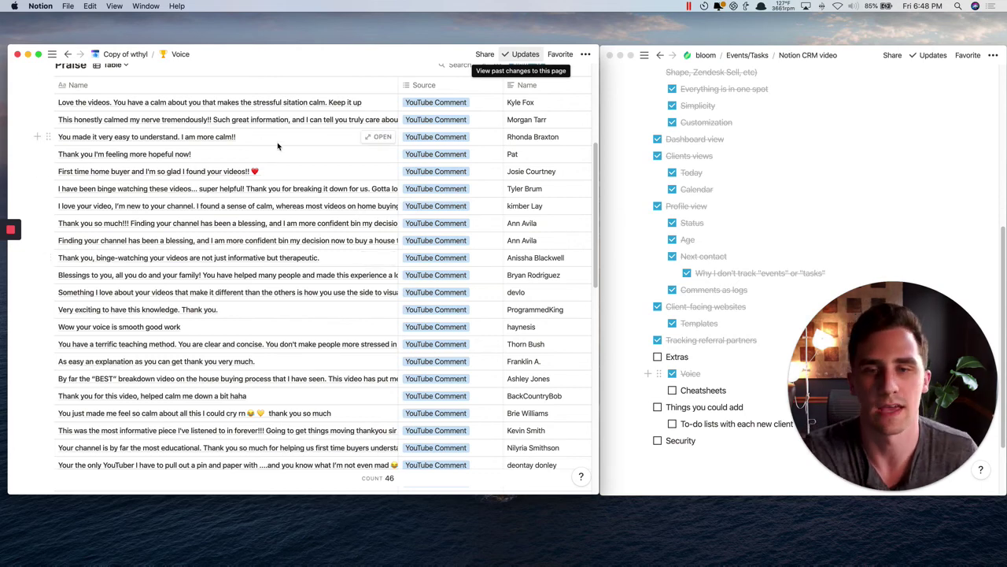
pyautogui.scroll(-5, 358, 174)
pyautogui.scroll(-12, 328, 237)
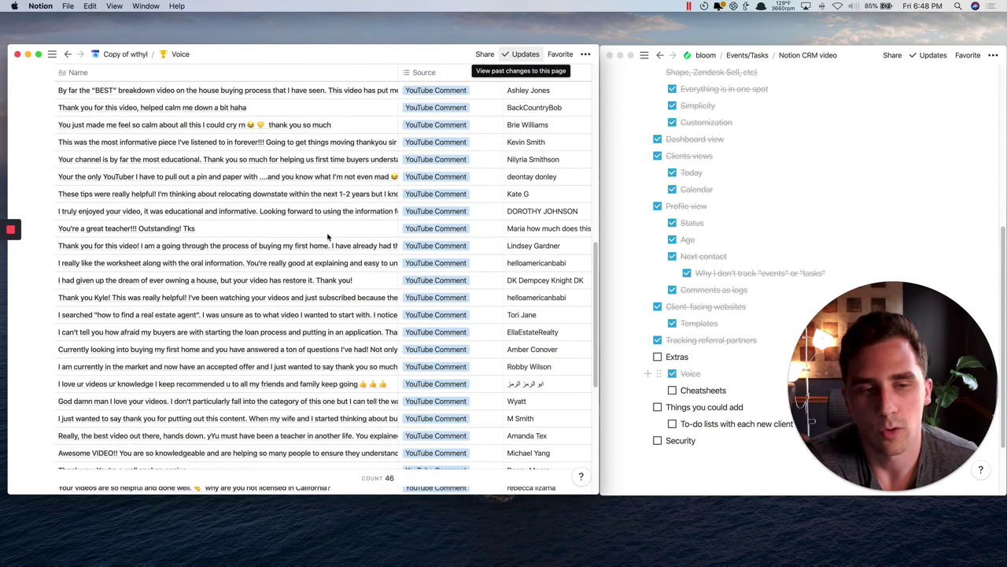
pyautogui.scroll(16, 323, 233)
pyautogui.scroll(10, 322, 233)
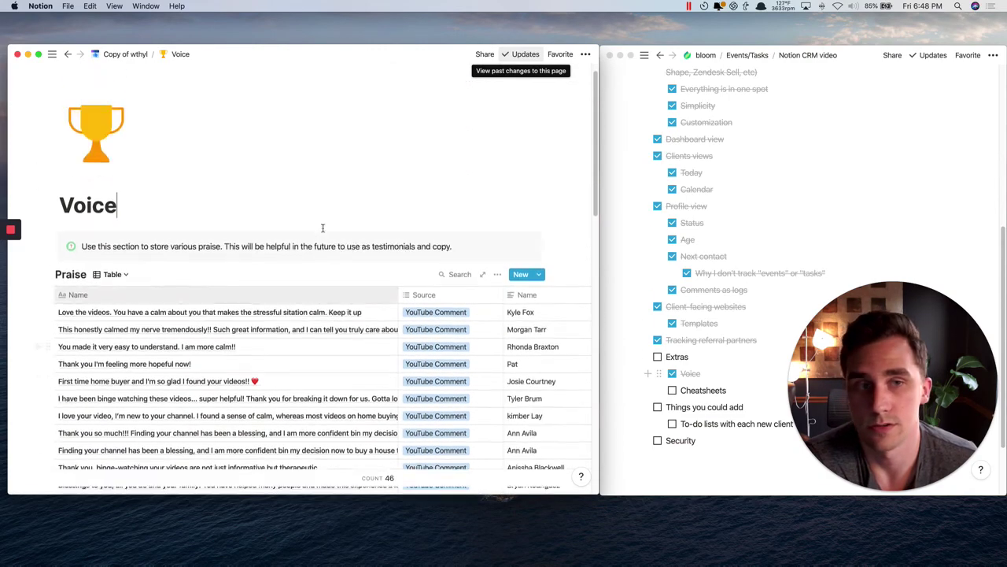
# Tick off "Cheatsheets" under Extras in the video checklist.
pyautogui.scroll(-2, 676, 366)
pyautogui.click(676, 366)
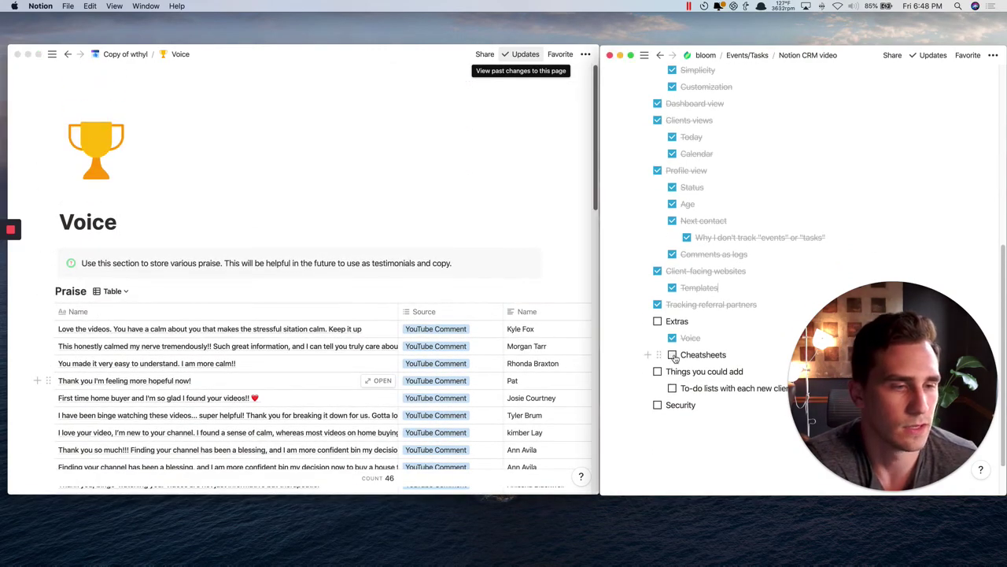
pyautogui.click(673, 356)
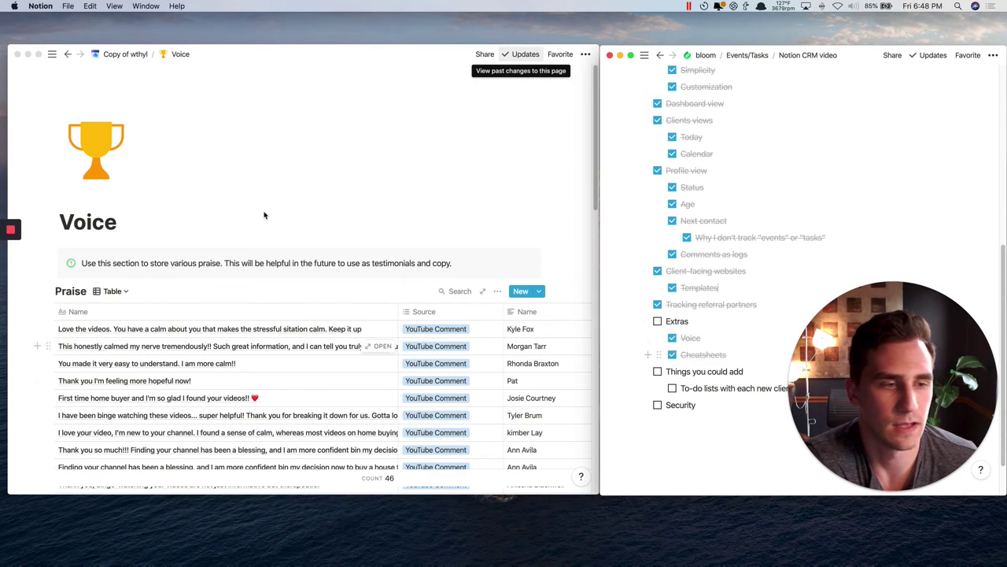
# Open the Pre-Qual Cheatsheet from the dashboard, review its prelim conditions and expand the REO section.
pyautogui.click(128, 57)
pyautogui.scroll(-5, 325, 335)
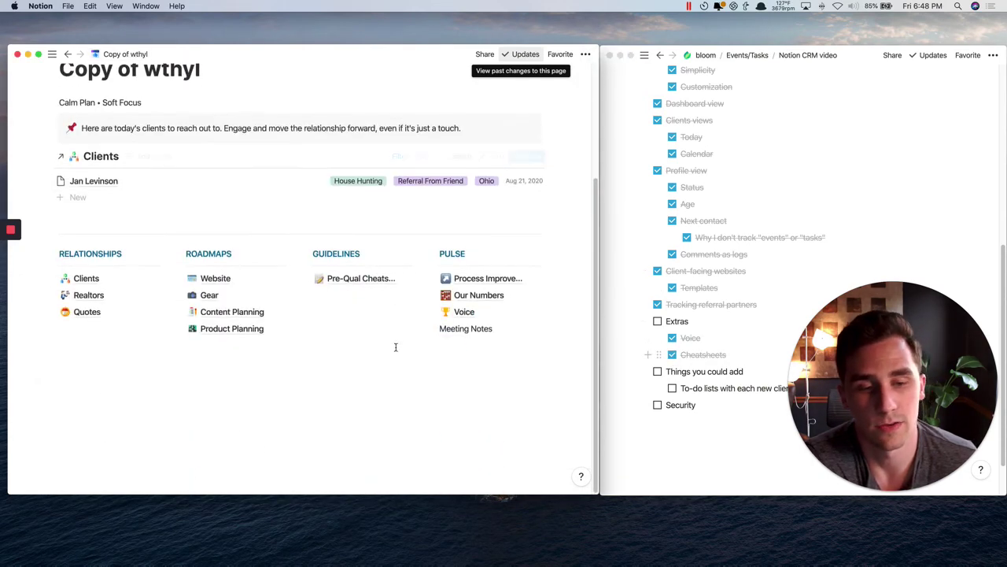
pyautogui.click(350, 284)
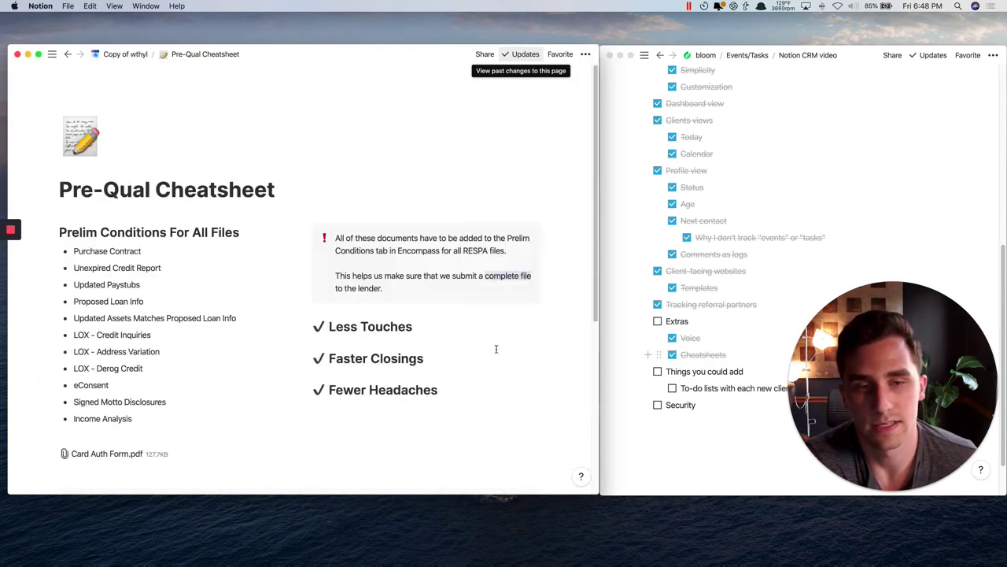
pyautogui.scroll(-1, 496, 346)
pyautogui.scroll(-1, 497, 347)
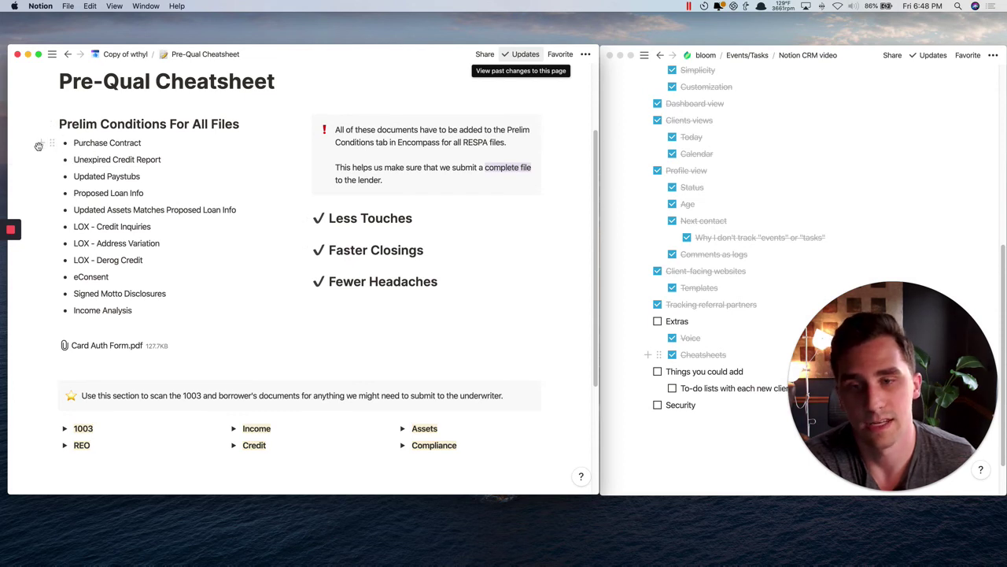
pyautogui.scroll(-3, 101, 254)
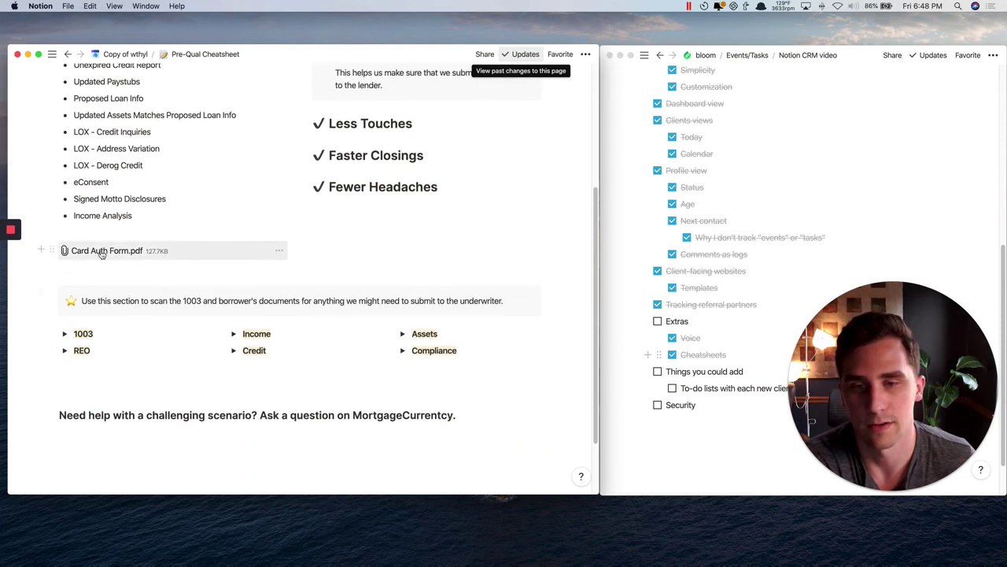
pyautogui.click(65, 350)
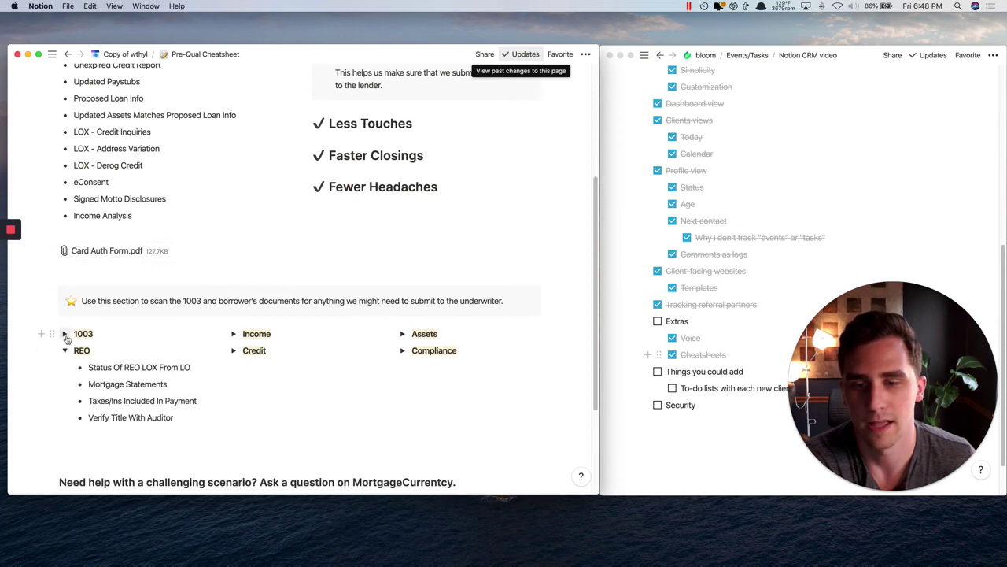
# Expand the 1003, Income, Credit, Assets and Compliance sections of the Pre-Qual Cheatsheet and review the page.
pyautogui.click(234, 350)
pyautogui.click(402, 350)
pyautogui.click(402, 334)
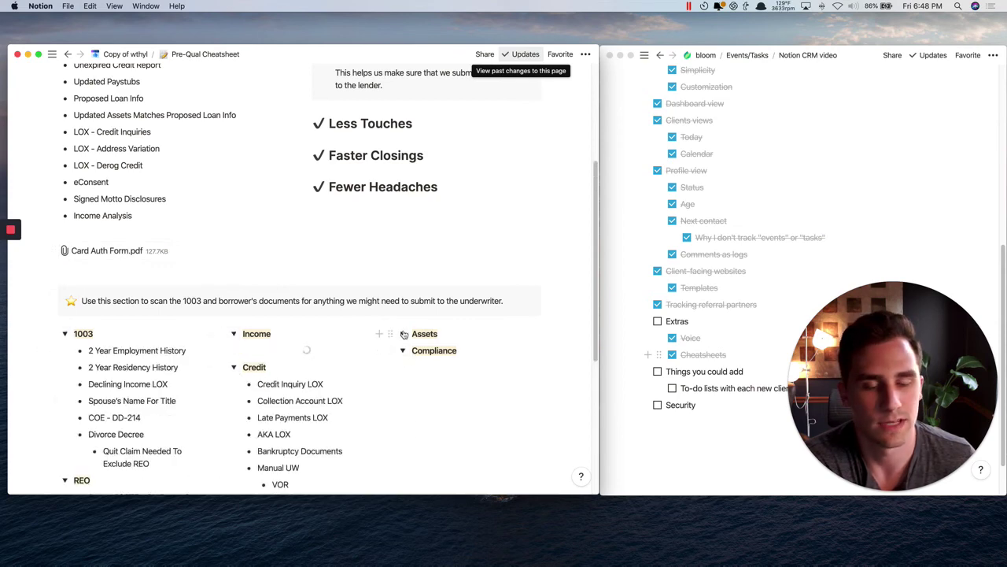
pyautogui.scroll(-3, 560, 378)
pyautogui.scroll(10, 559, 377)
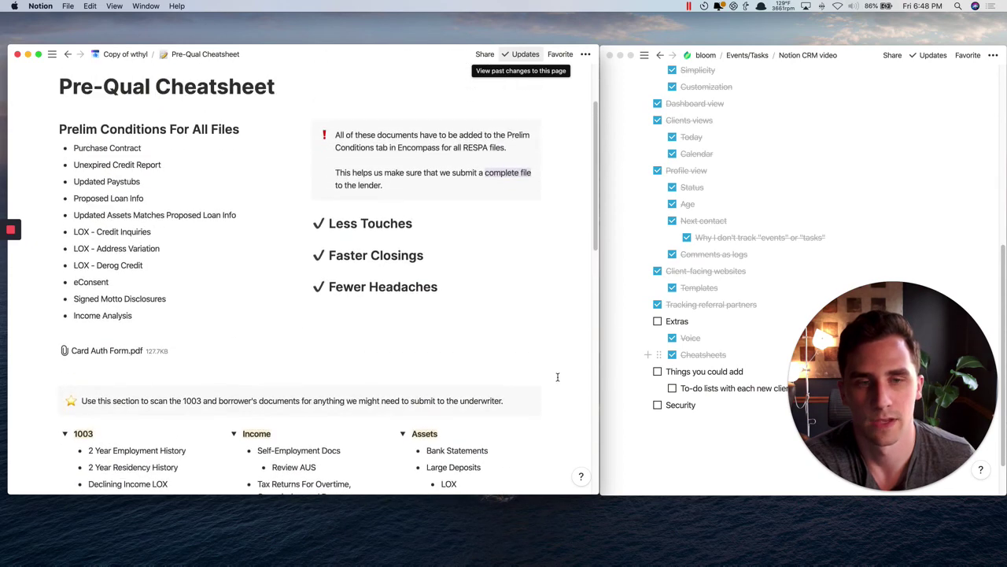
pyautogui.scroll(-1, 558, 376)
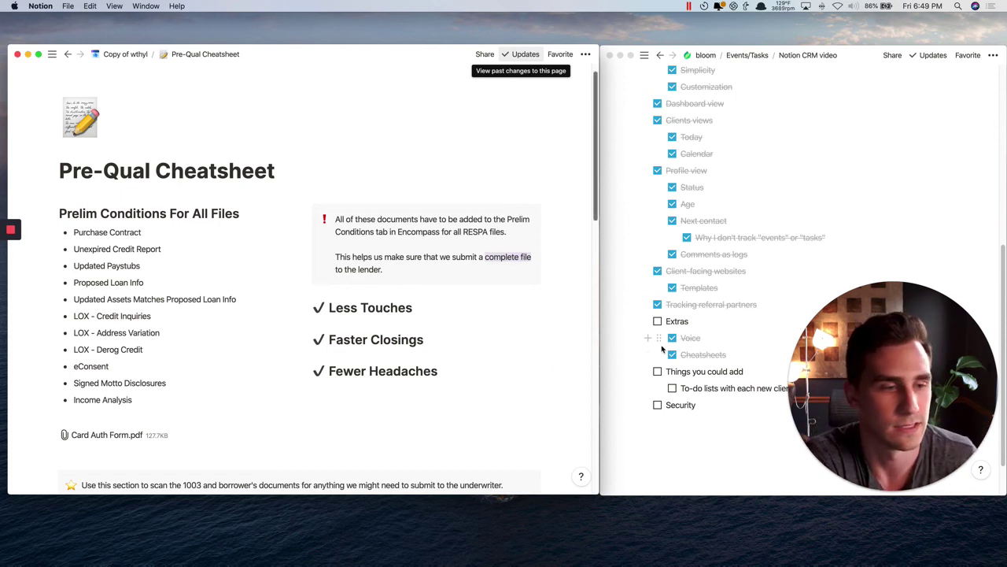
# Tick off "Extras", "Things you could add" and its sub-item about to-do lists in the video checklist.
pyautogui.click(658, 322)
pyautogui.click(658, 321)
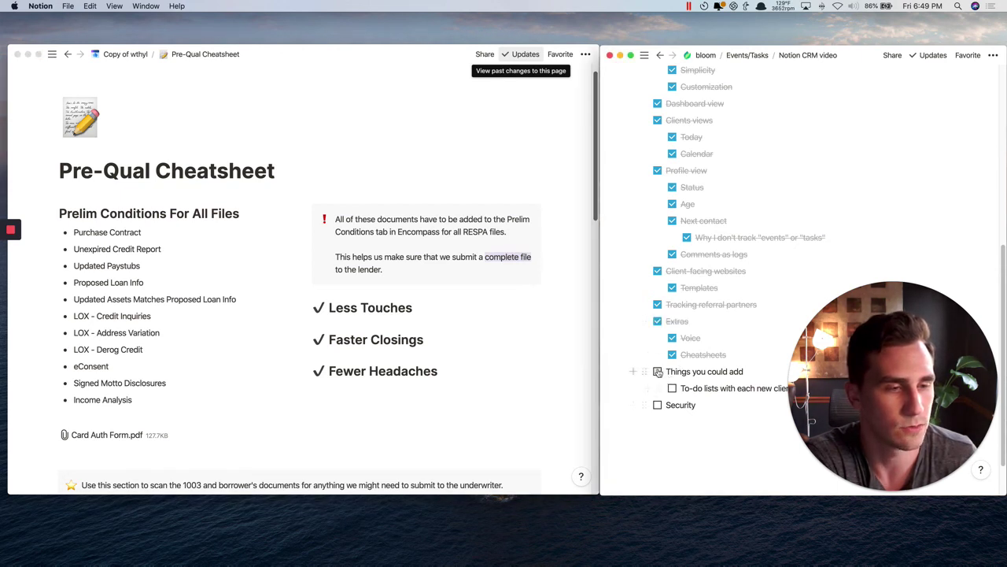
pyautogui.click(658, 373)
pyautogui.click(673, 389)
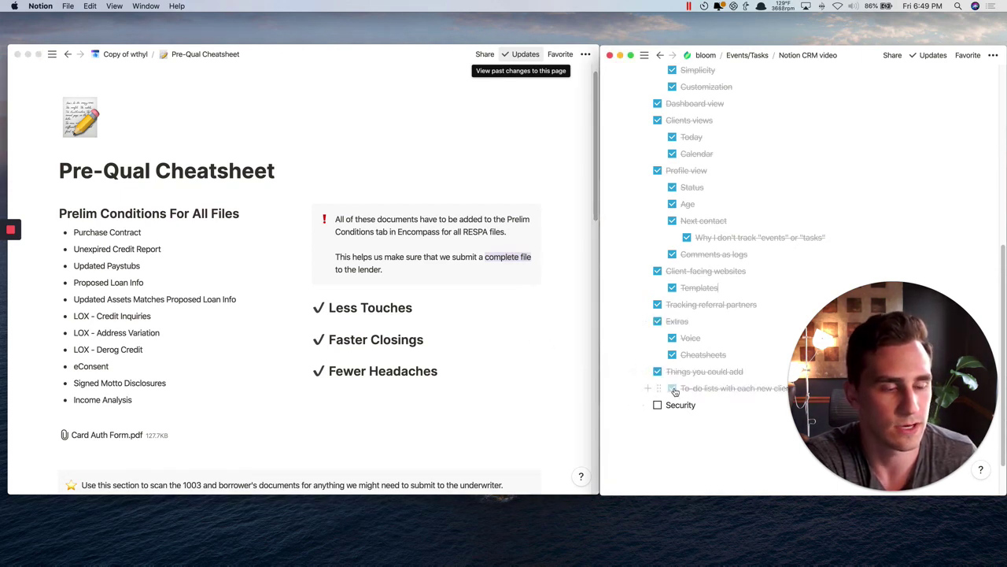
# Return to the dashboard, open the client due for contact and start an empty page body under the record's properties.
pyautogui.doubleClick(119, 53)
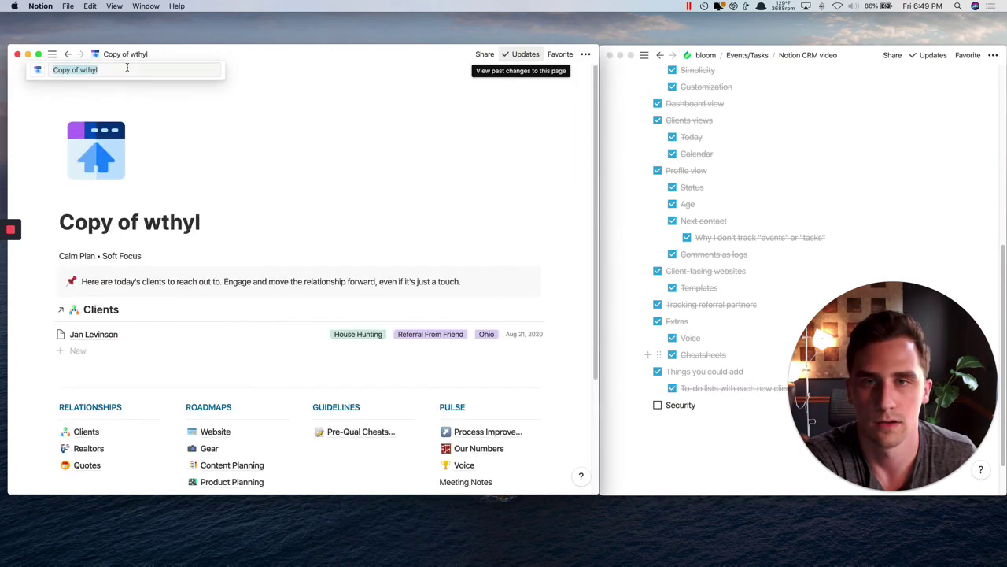
pyautogui.click(164, 336)
pyautogui.click(99, 336)
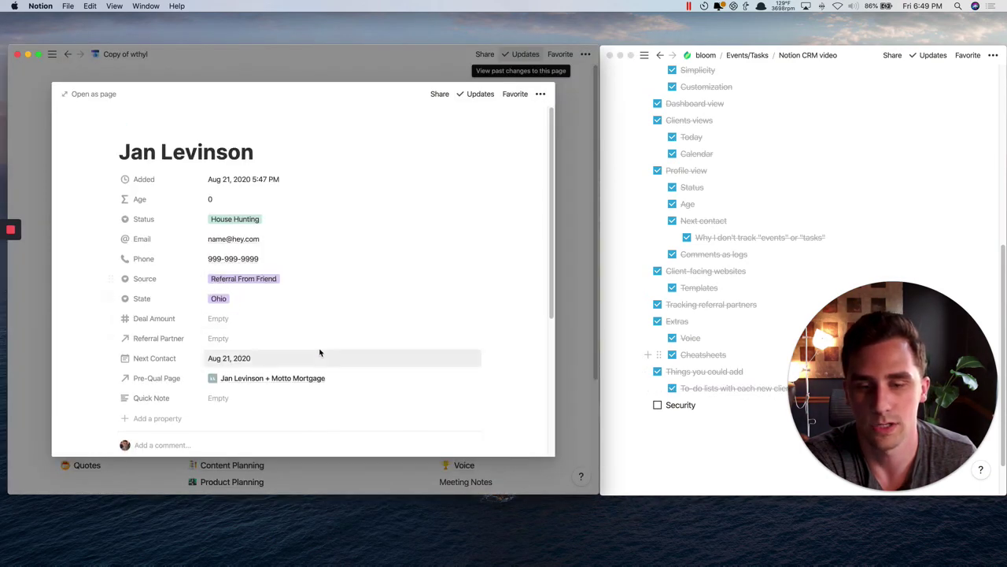
pyautogui.scroll(-4, 319, 352)
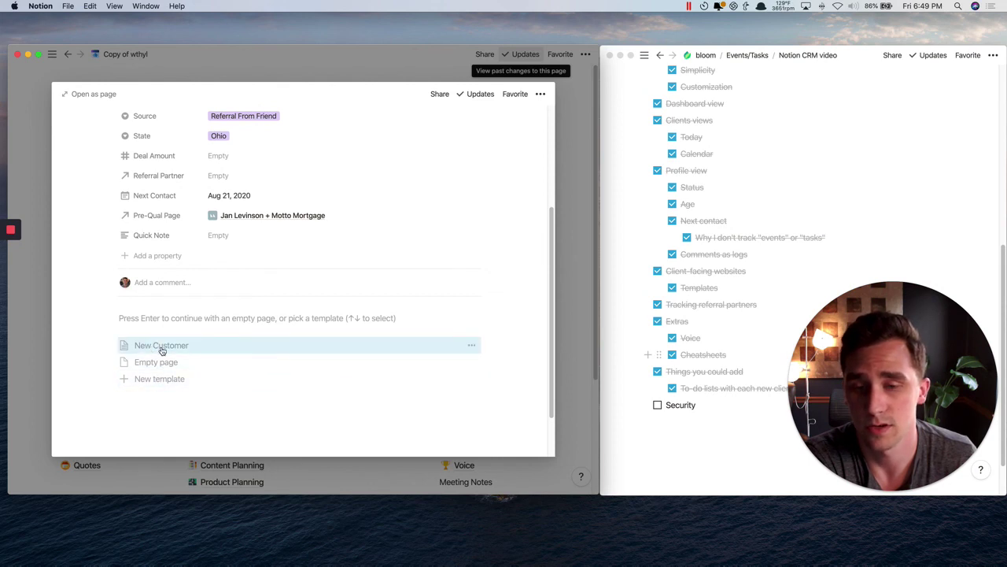
pyautogui.click(185, 317)
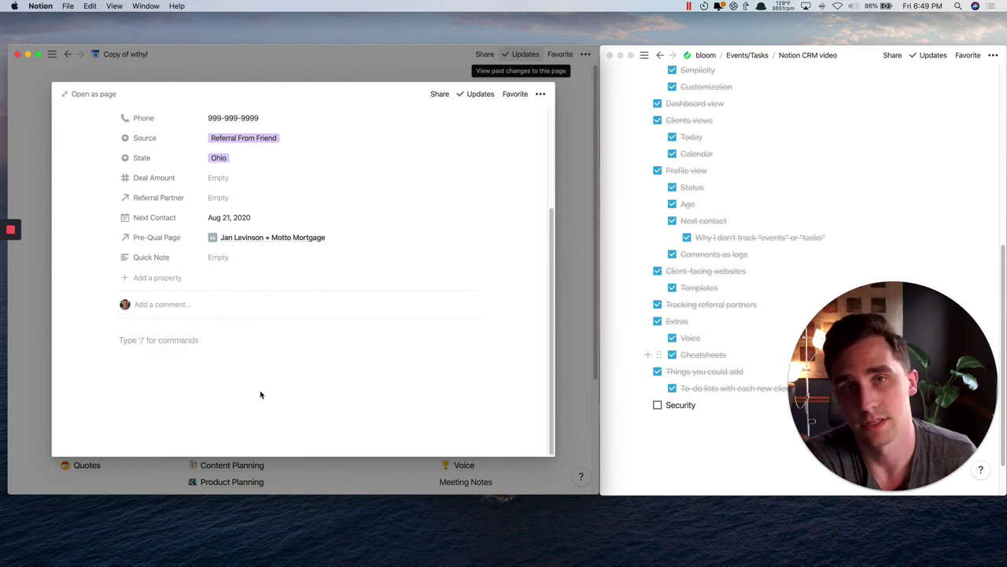
# Add a to-do list to the client's page with "Send application", "Talk about down payment" and "Talk about monthly payment".
pyautogui.write('/to')
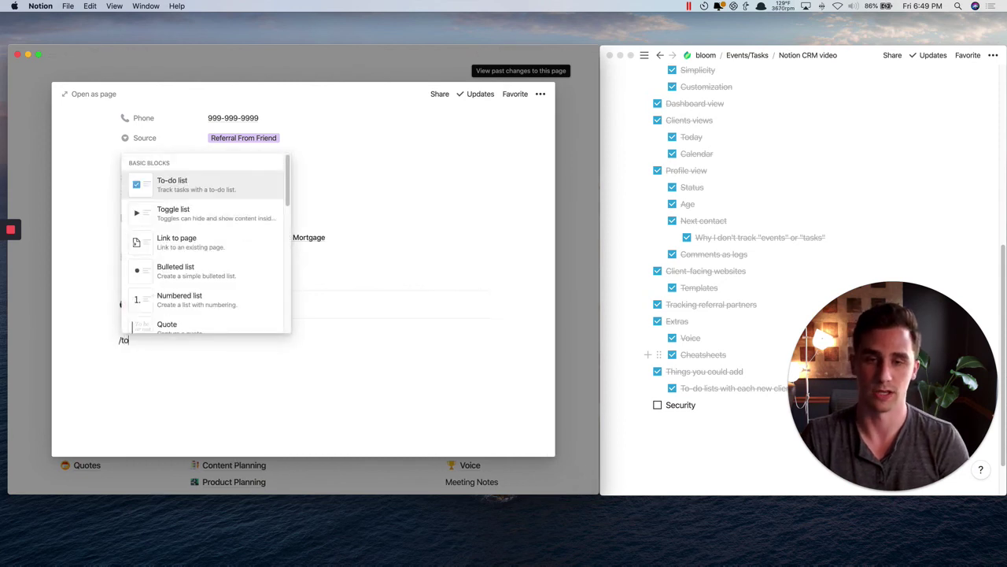
pyautogui.press('Return')
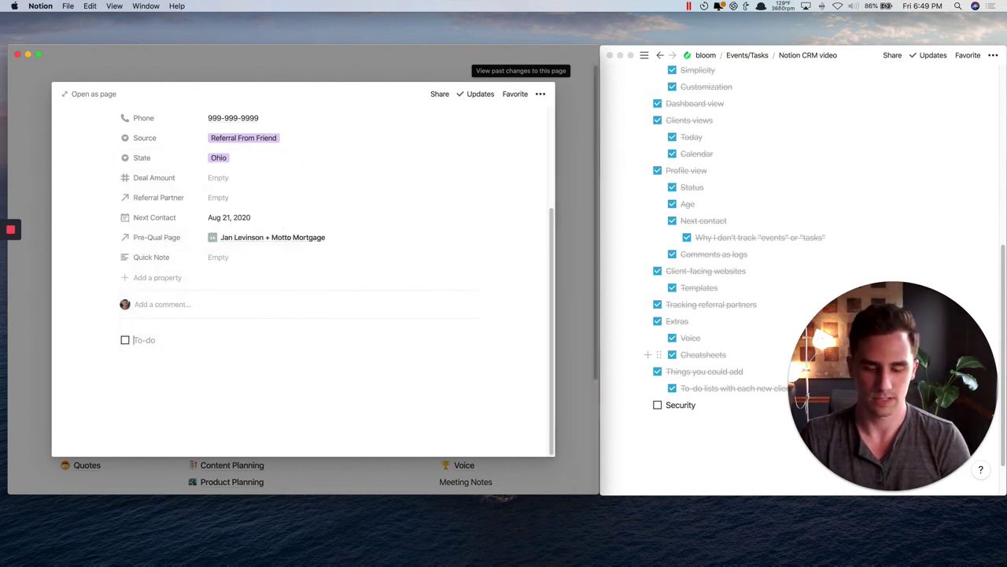
pyautogui.write('Sen')
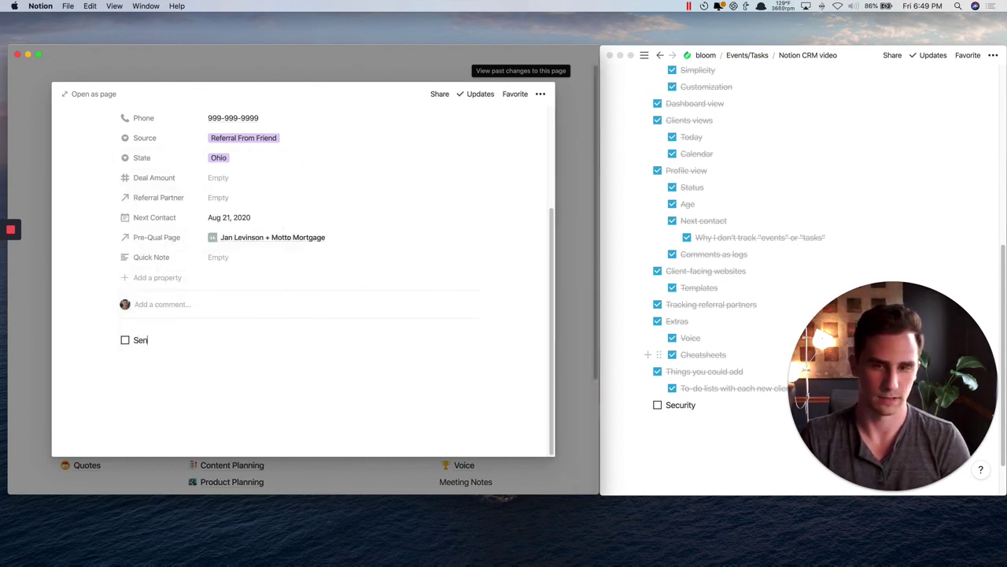
pyautogui.write('d application')
pyautogui.press('Return')
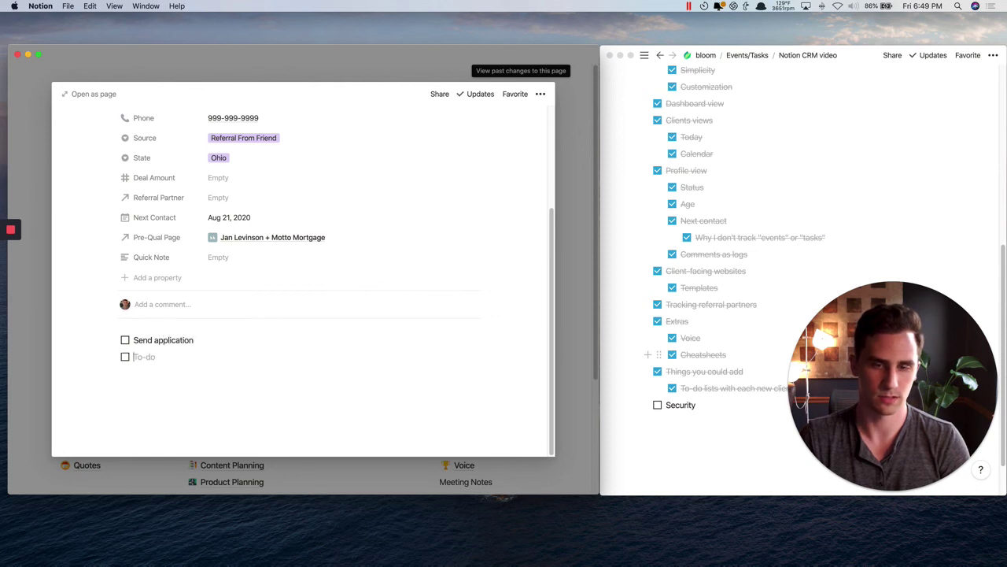
pyautogui.write('Talk about')
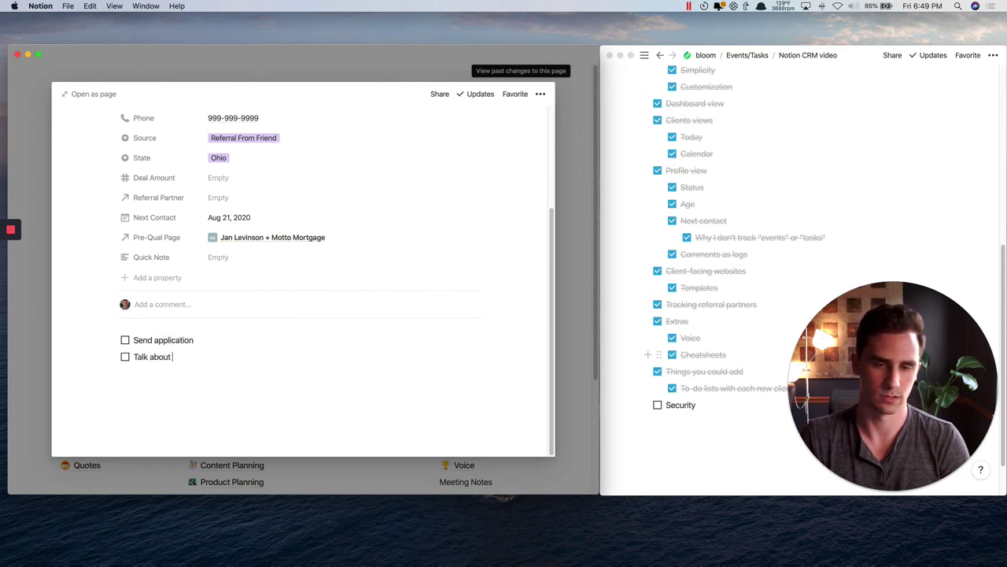
pyautogui.write(' down payment')
pyautogui.press('Return')
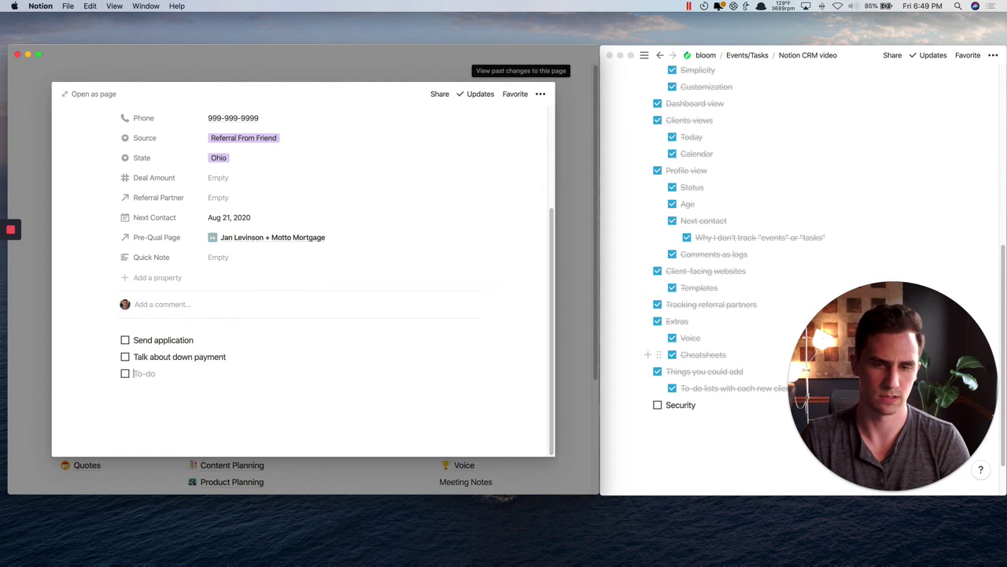
pyautogui.write('Talk about monh')
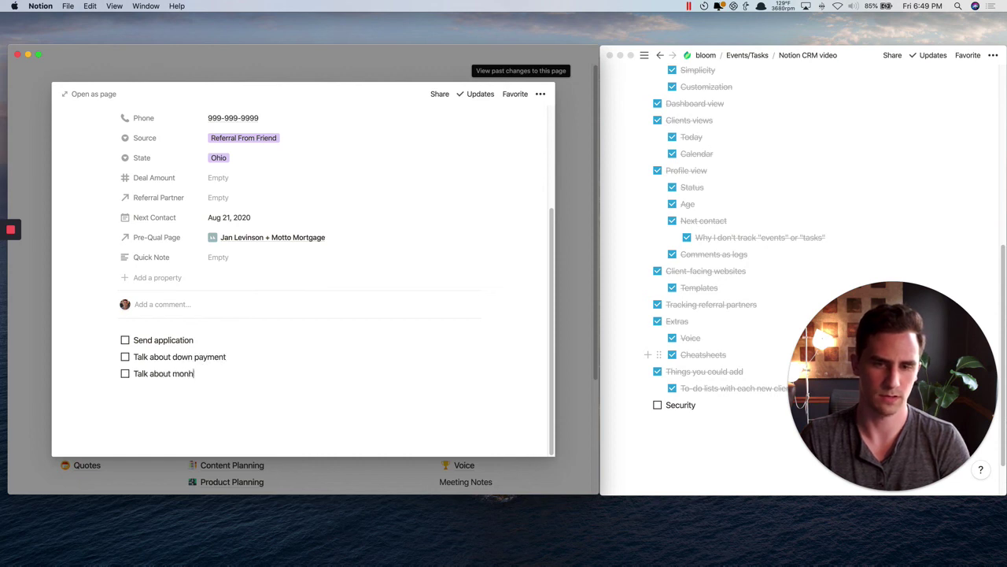
pyautogui.press('BackSpace')
pyautogui.write('thly payment')
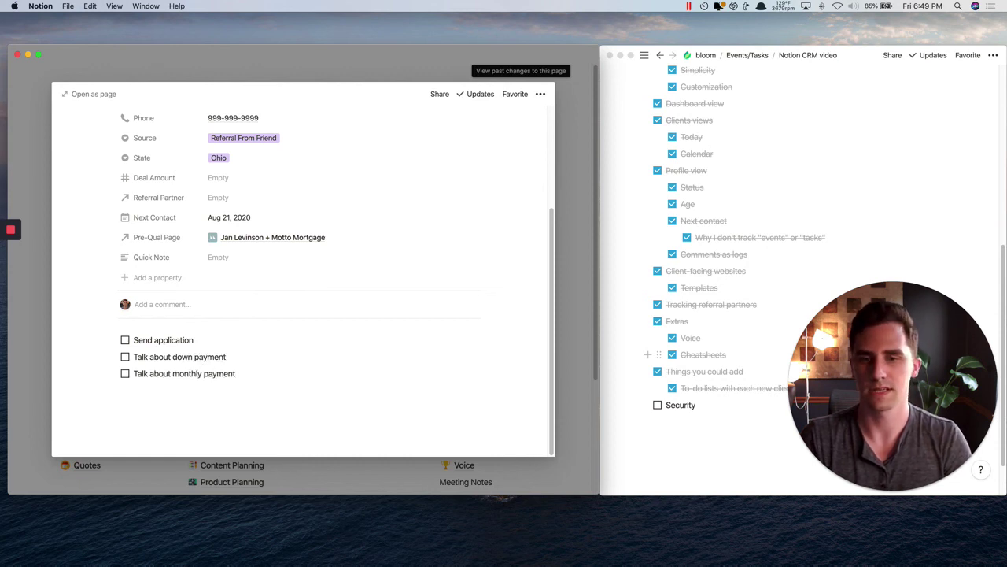
# Tick off "Send application" and "Talk about down payment" in the client's to-do list.
pyautogui.scroll(3, 337, 314)
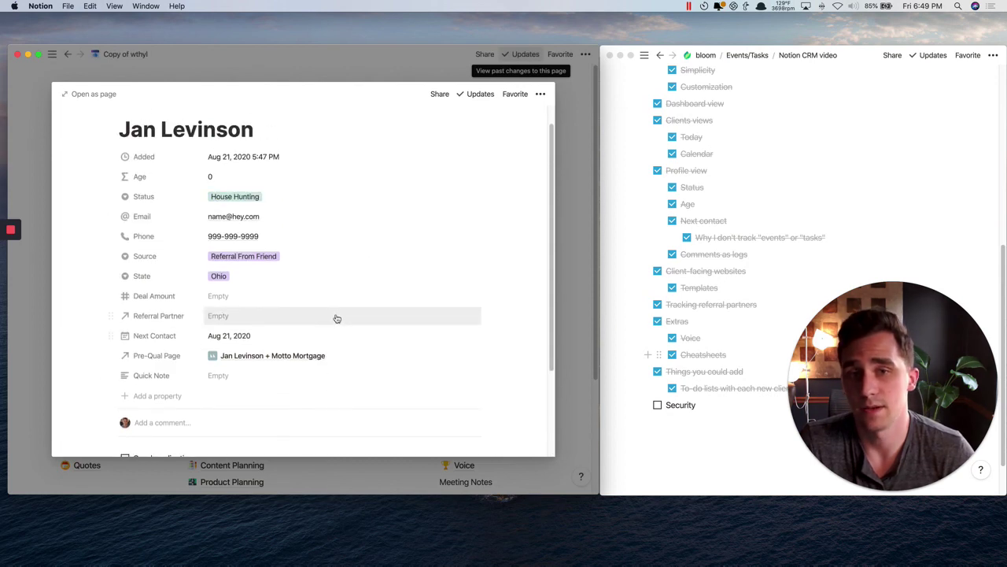
pyautogui.scroll(-3, 299, 318)
pyautogui.click(125, 339)
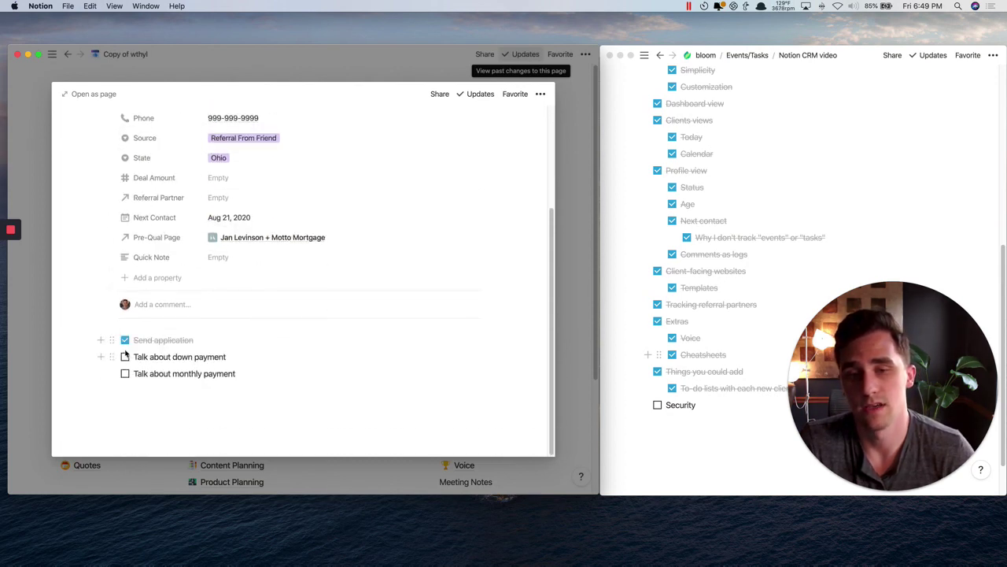
pyautogui.click(124, 356)
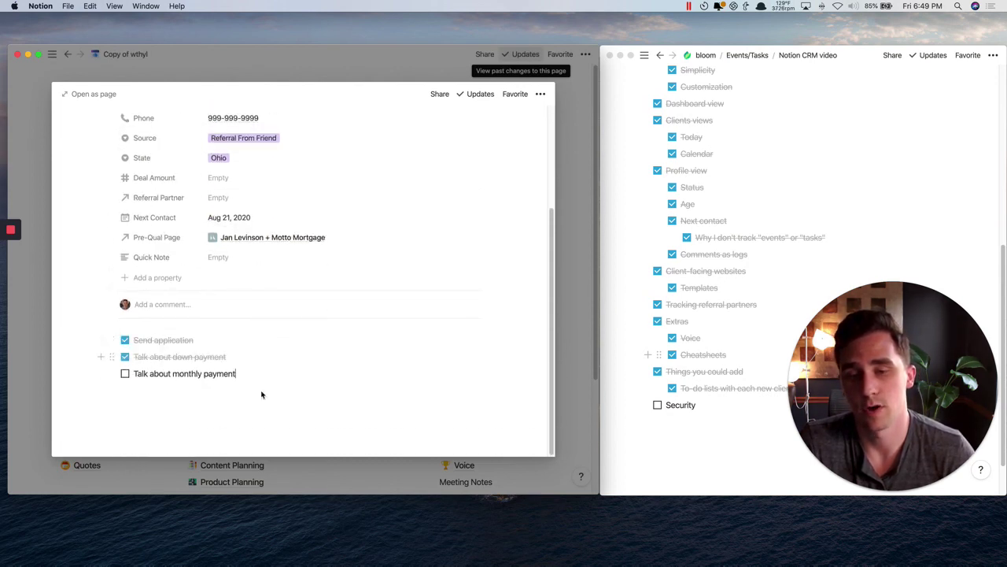
# Tick off "Security" in the video checklist and close the client record.
pyautogui.click(696, 408)
pyautogui.click(658, 404)
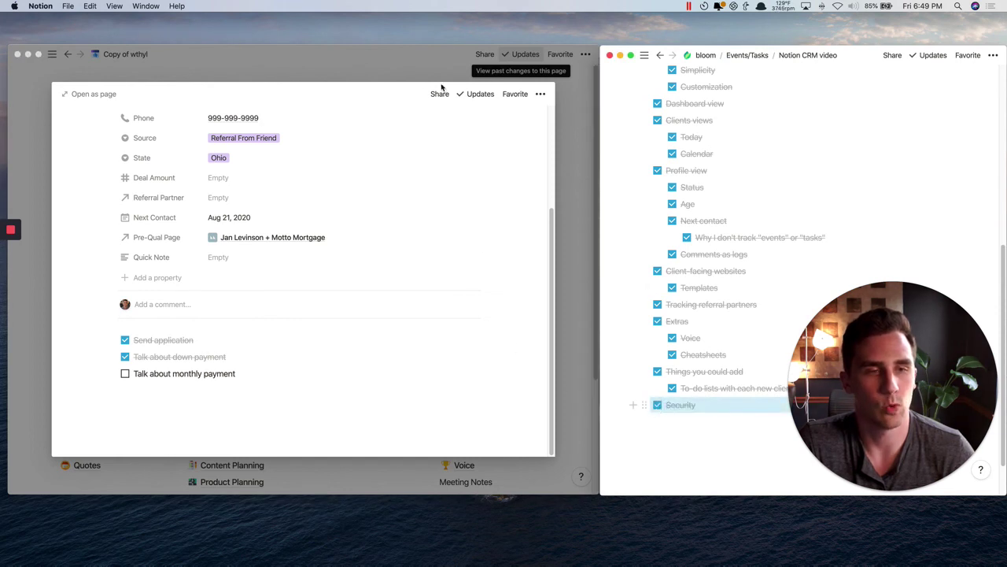
pyautogui.click(415, 79)
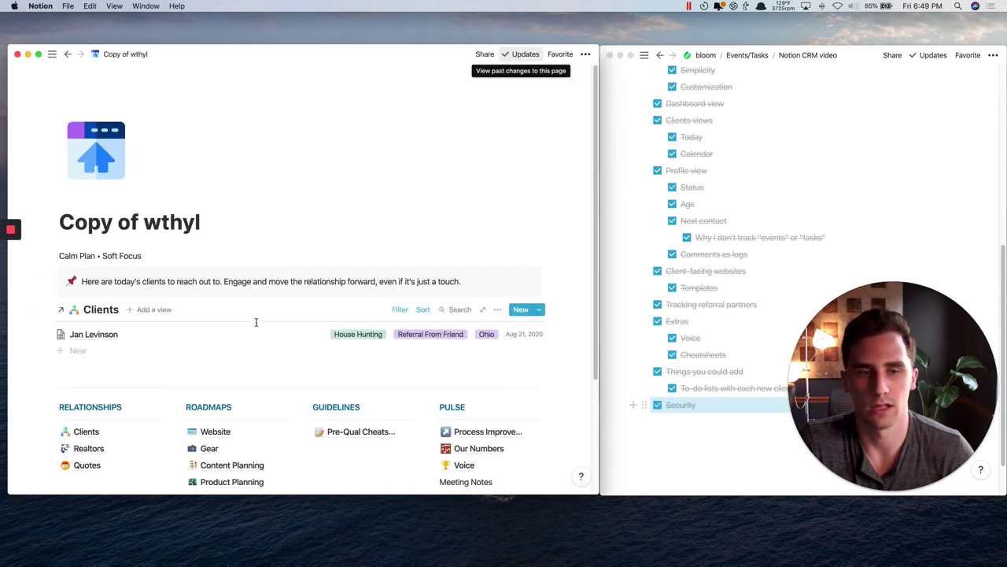
pyautogui.moveTo(895, 482)
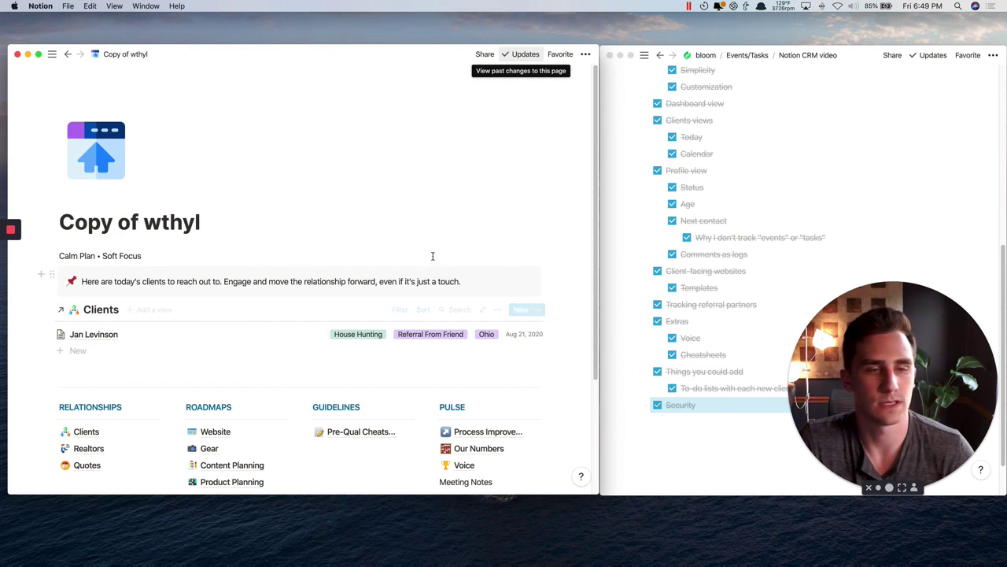
pyautogui.click(310, 221)
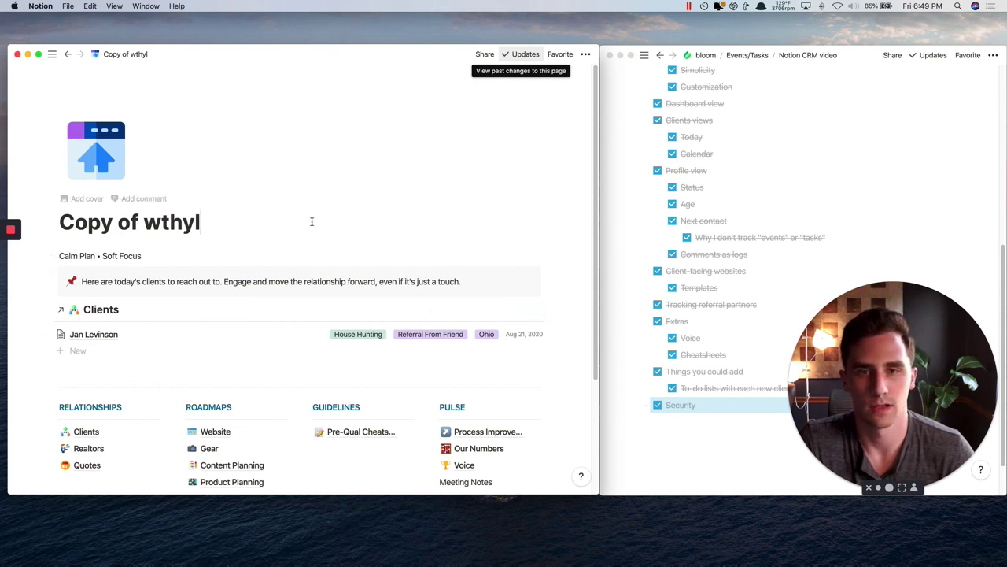
pyautogui.click(145, 222)
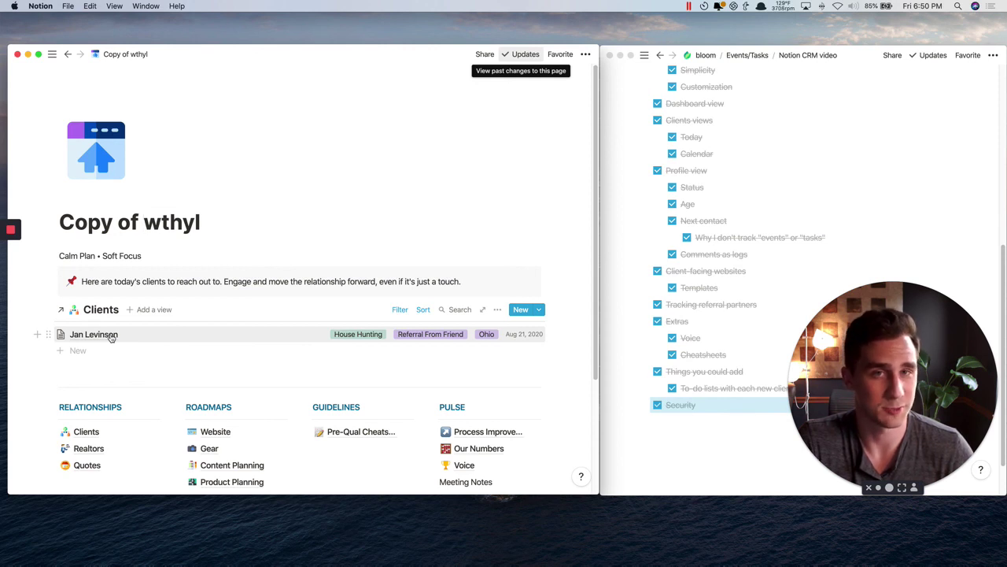
# Look at the client record from the dashboard once more, close it, and review the dashboard sections and the video checklist.
pyautogui.click(246, 341)
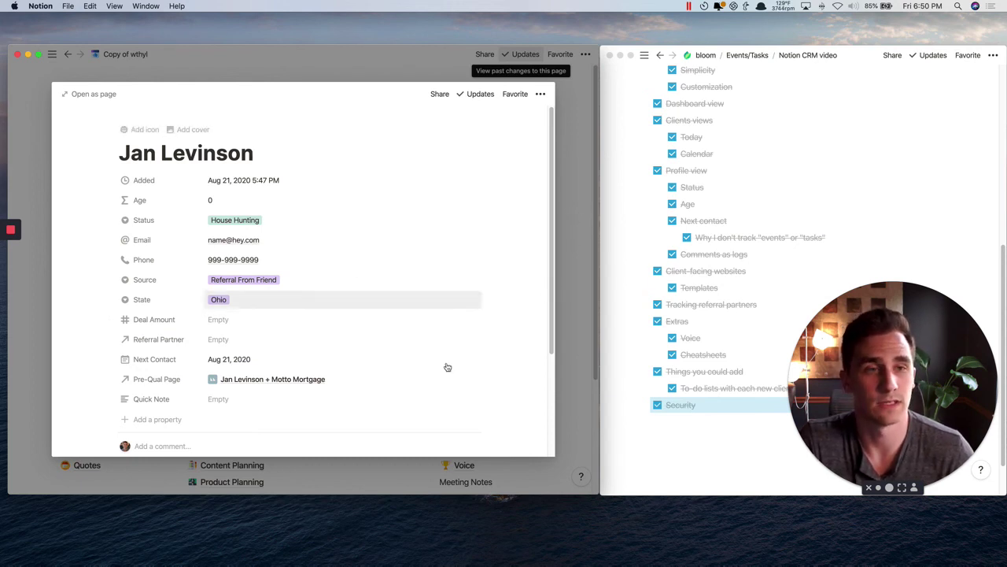
pyautogui.click(573, 178)
pyautogui.scroll(-3, 492, 273)
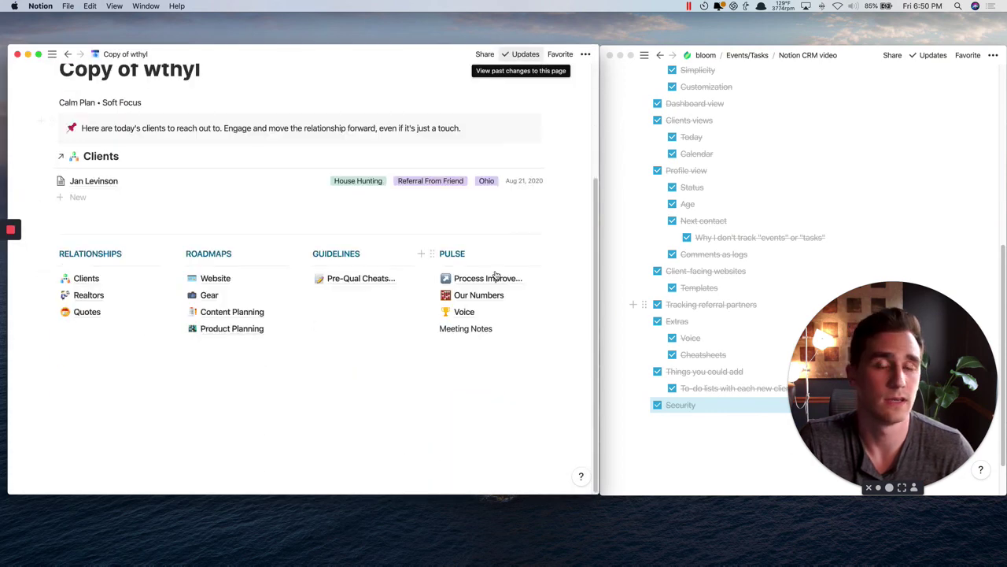
pyautogui.scroll(3, 492, 274)
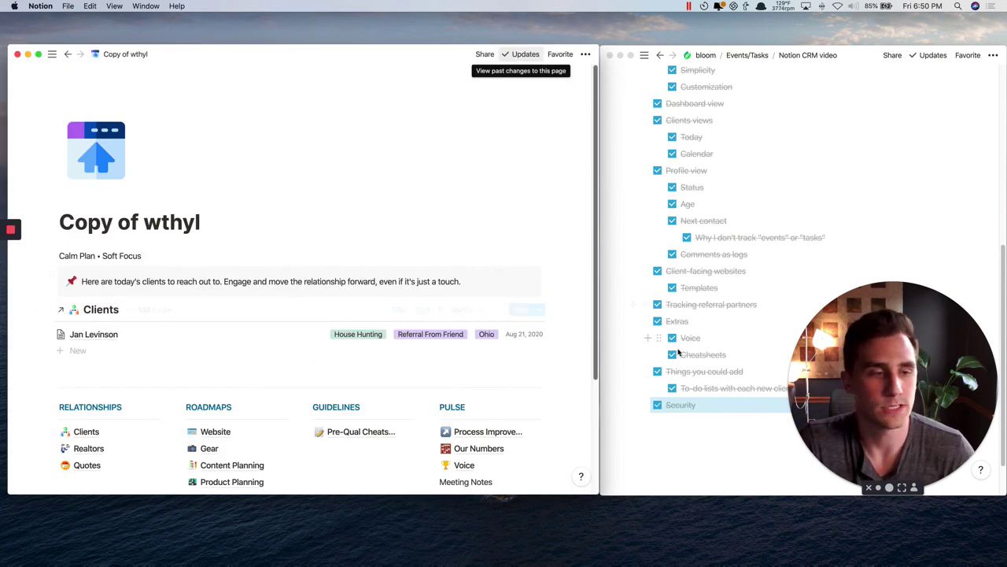
pyautogui.scroll(5, 678, 352)
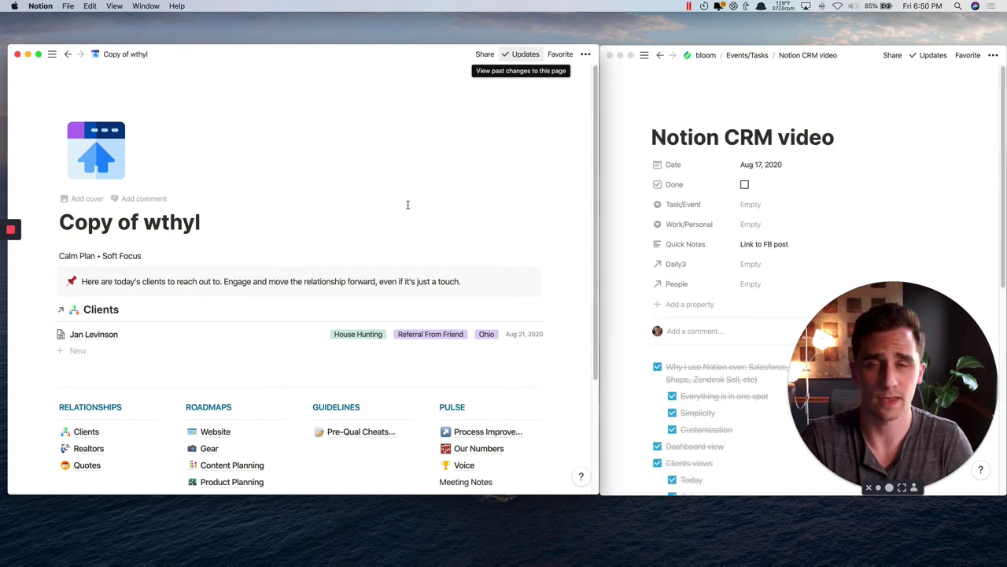